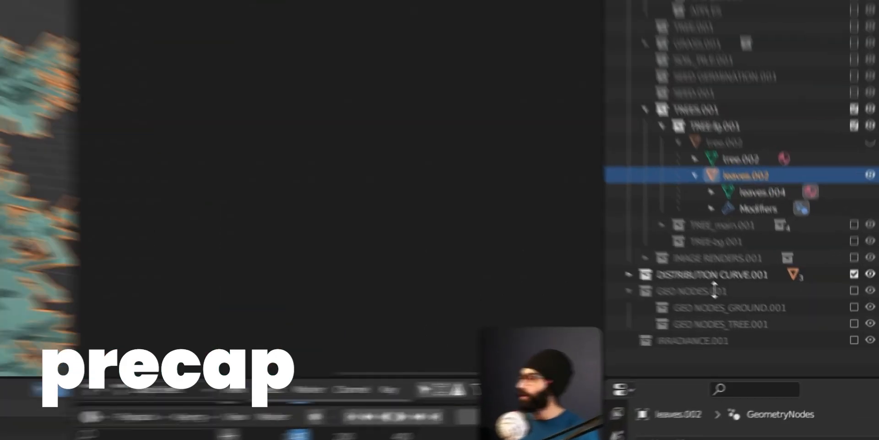
drag(758, 383, 781, 294)
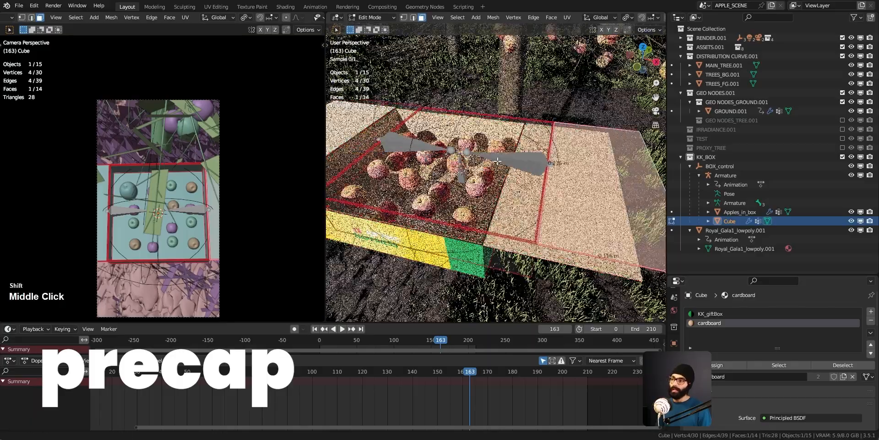
- Select several faces of the open gift box mesh and start moving them
middle_drag(494, 174, 505, 127)
click(504, 127)
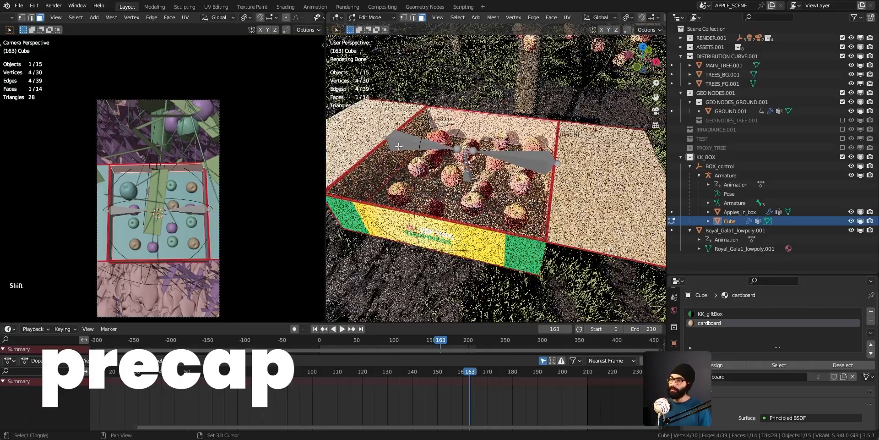
shift+click(390, 158)
shift+click(449, 172)
middle_drag(449, 172, 550, 185)
shift+click(410, 188)
shift+click(550, 185)
key(g)
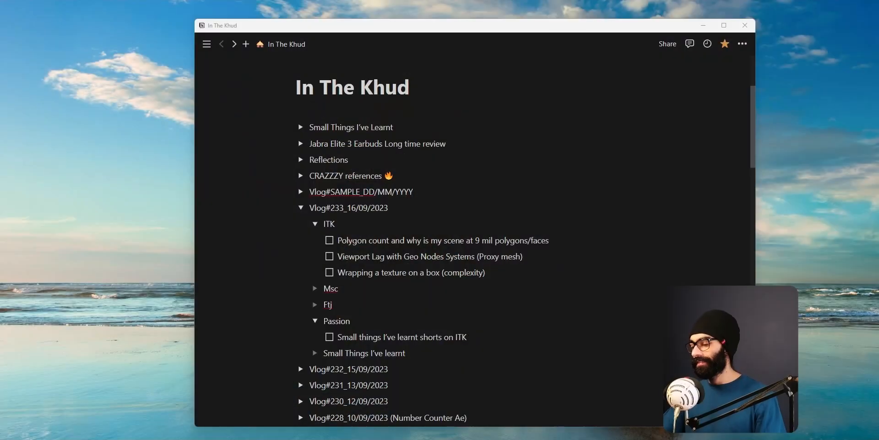
- Show the dated In The Khud welcome message and move its window aside
key(F13)
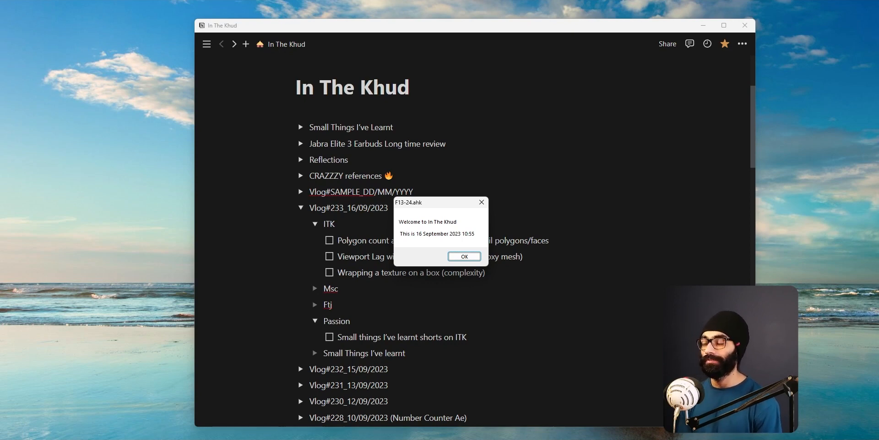
drag(429, 206, 135, 162)
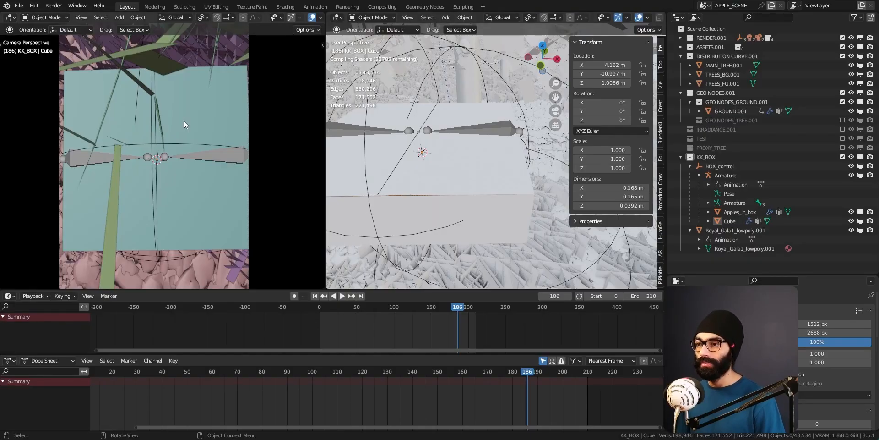
- Enlarge the 3D viewports over the upper timeline and switch the user-perspective viewport to Rendered shading
drag(422, 290, 418, 346)
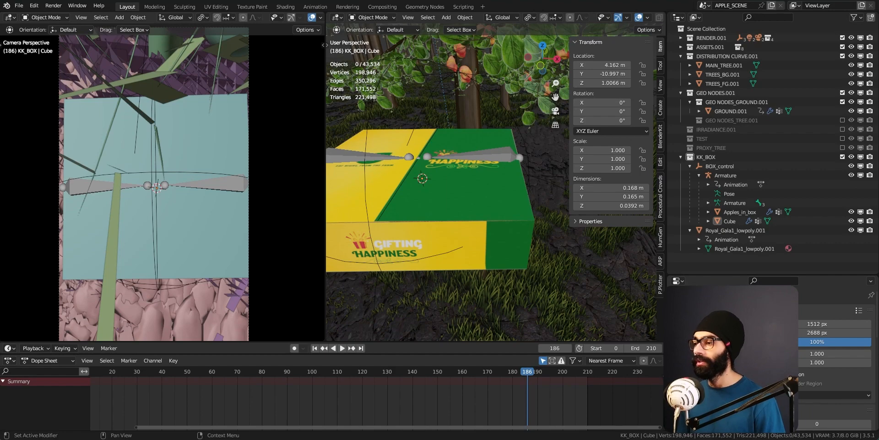
scroll(438, 164, down, 15)
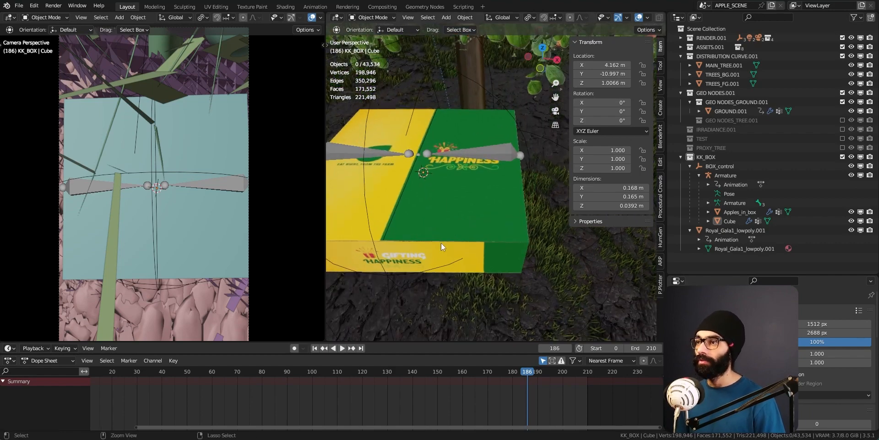
key(z)
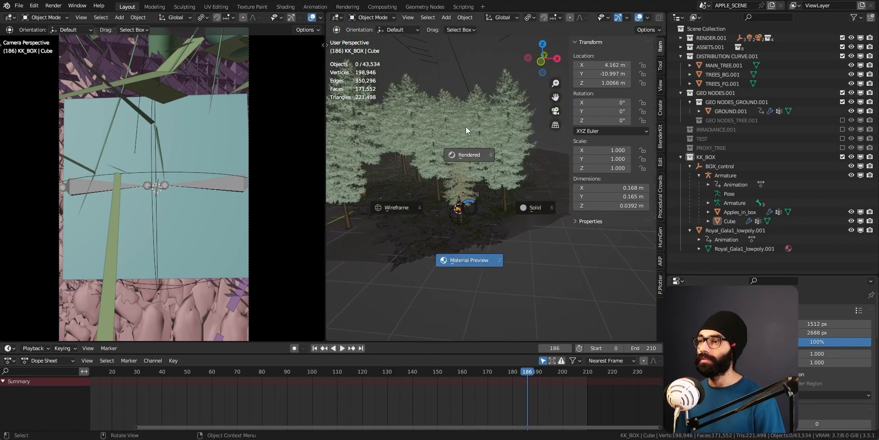
click(466, 128)
shift+middle_drag(422, 231, 470, 257)
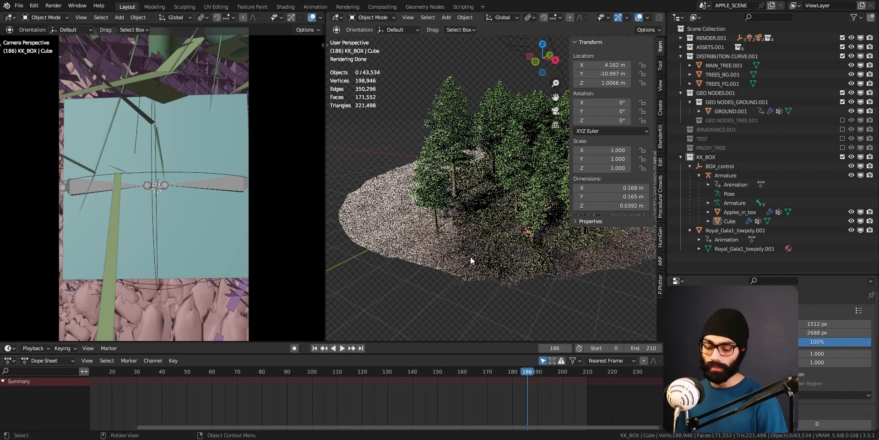
- Hide the viewport's sidebar and examine the whole forest scene from several angles and distances
key(n)
middle_drag(527, 236, 444, 263)
middle_drag(570, 201, 537, 224)
key(KP_0)
scroll(531, 227, down, 4)
shift+middle_drag(476, 236, 527, 264)
scroll(581, 178, down, 8)
middle_drag(517, 224, 508, 251)
shift+middle_drag(493, 306, 558, 239)
scroll(557, 240, down, 7)
middle_drag(528, 152, 563, 147)
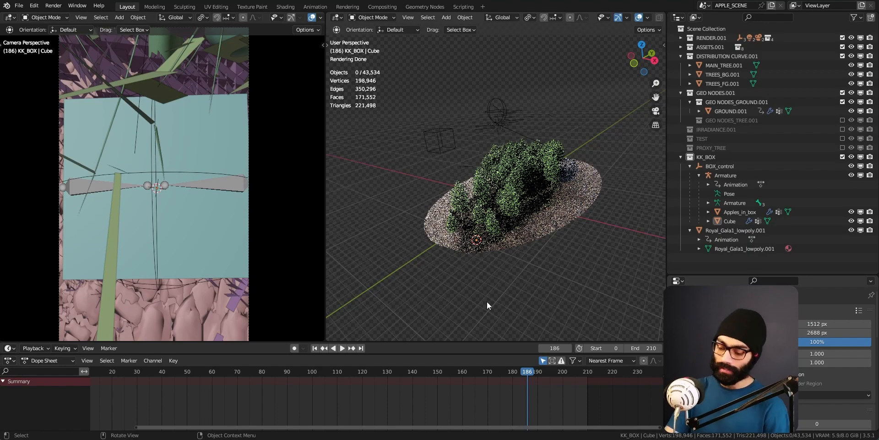
- Render frame 186 from the camera and close the render result
key(F12)
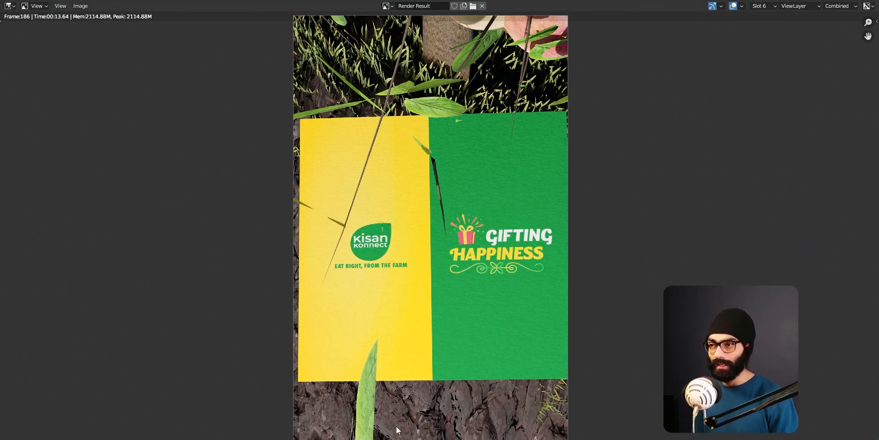
key(Escape)
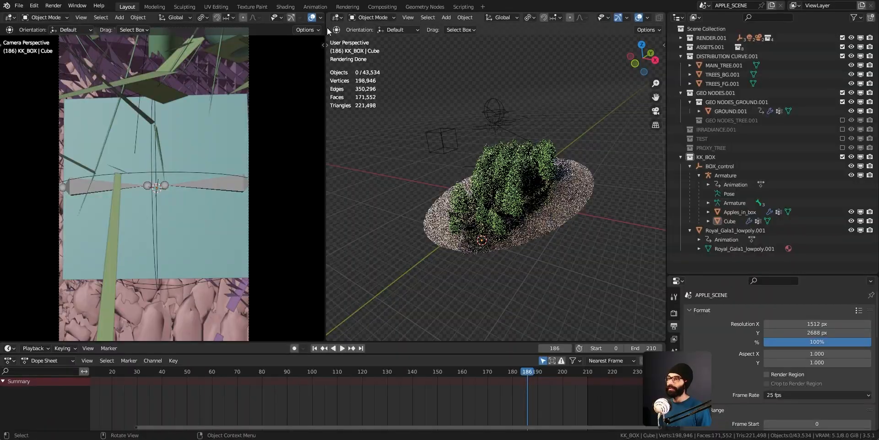
- Enable the Statistics overlay in the camera-perspective viewport
click(319, 17)
middle_drag(318, 17, 264, 17)
click(266, 17)
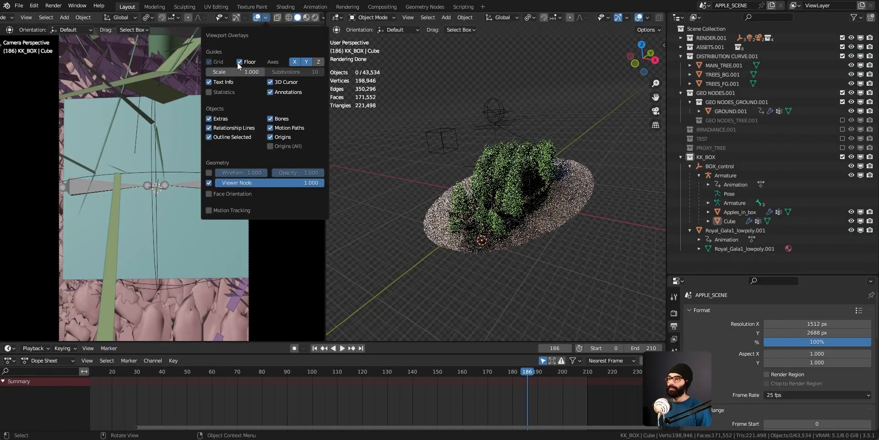
click(220, 92)
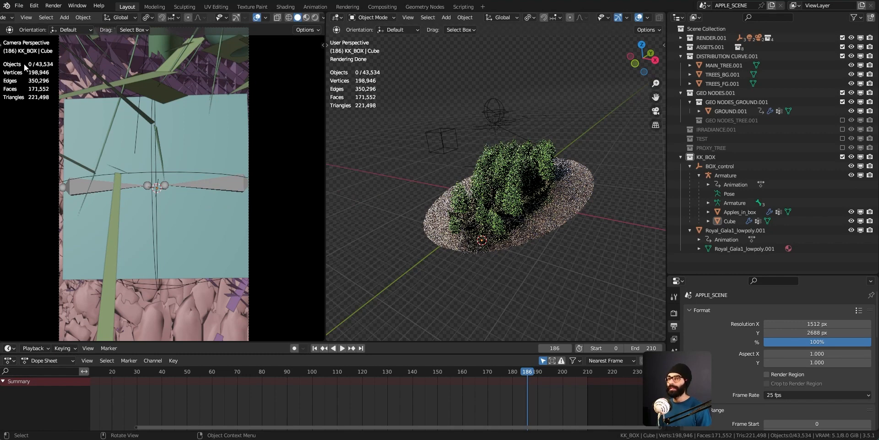
- Select the gift box mesh, centre the view on it and activate the Select Box tool
middle_drag(489, 206, 499, 191)
scroll(500, 234, down, 1)
scroll(463, 204, up, 5)
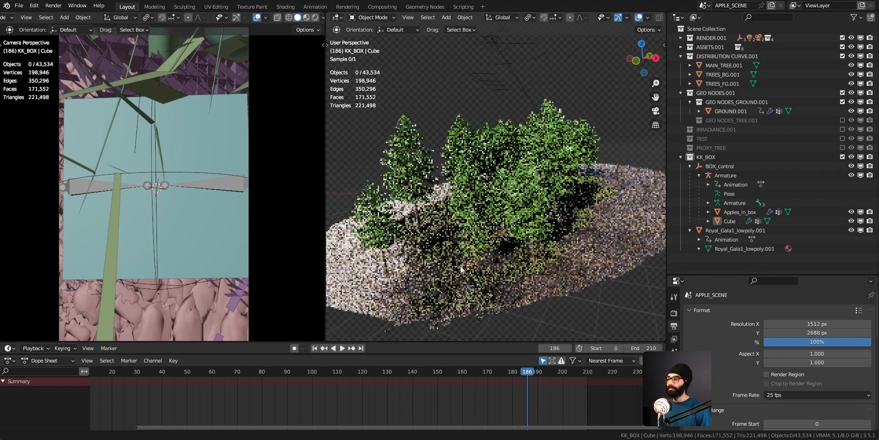
shift+middle_drag(460, 268, 460, 282)
scroll(461, 281, up, 1)
click(472, 281)
key(KP_Decimal)
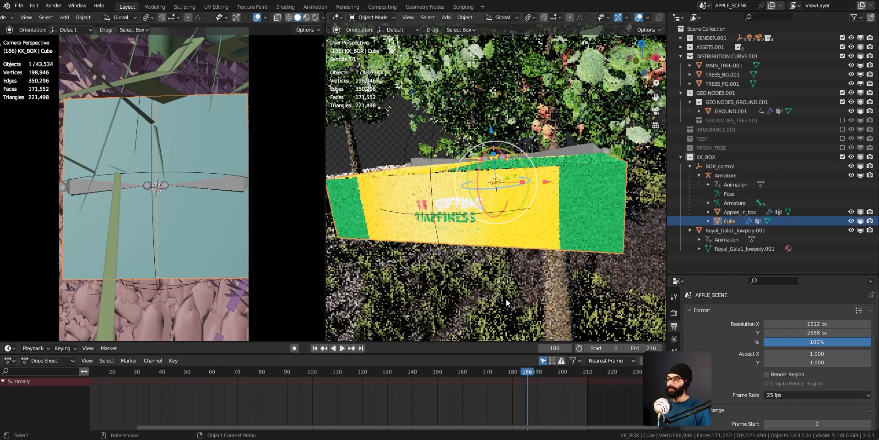
key(shift+space)
key(w)
scroll(485, 251, down, 5)
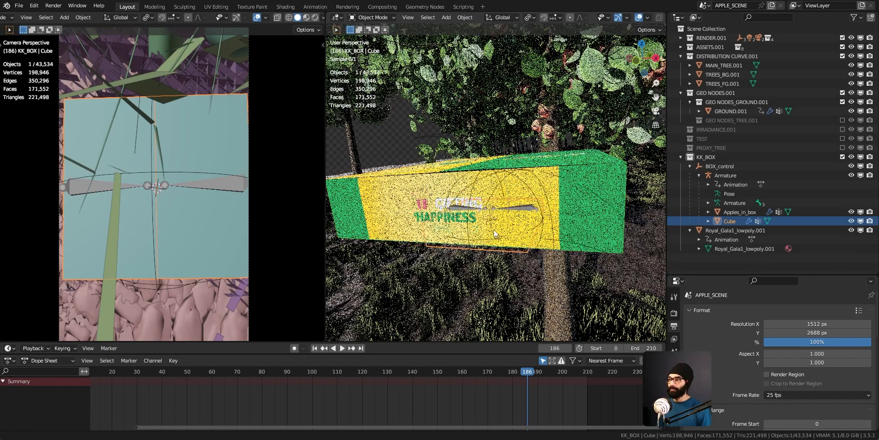
- Check the gift box's own mesh statistics in Edit Mode and return to Object Mode
key(ctrl+Tab)
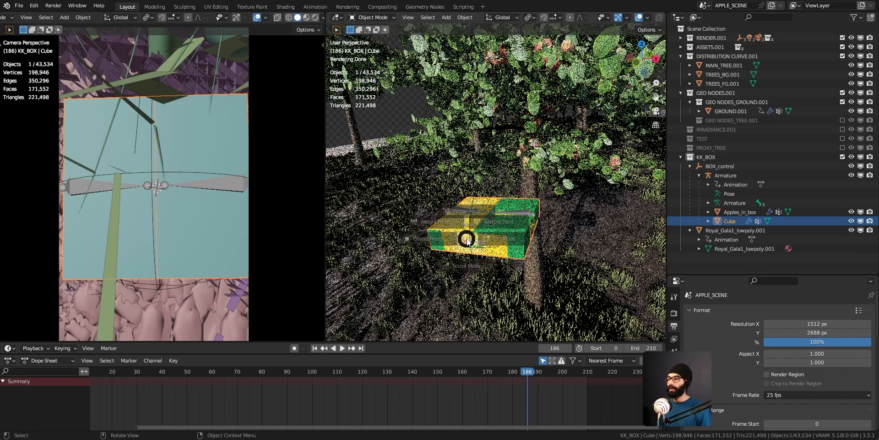
click(521, 239)
middle_drag(522, 239, 527, 251)
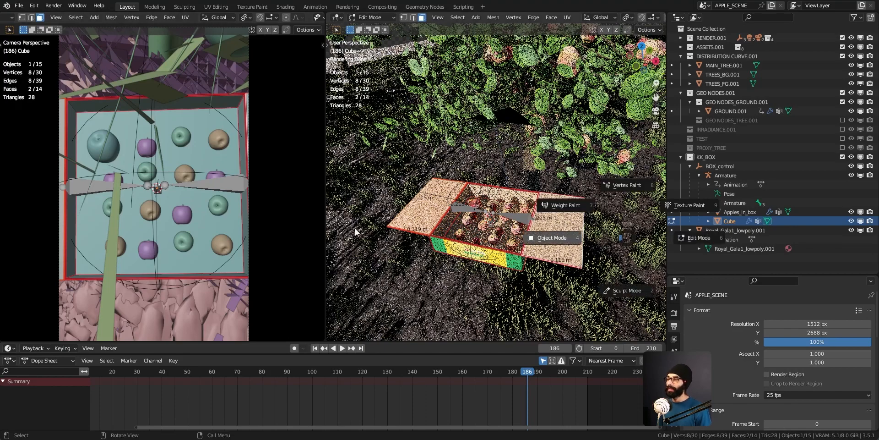
key(Tab)
scroll(512, 171, down, 8)
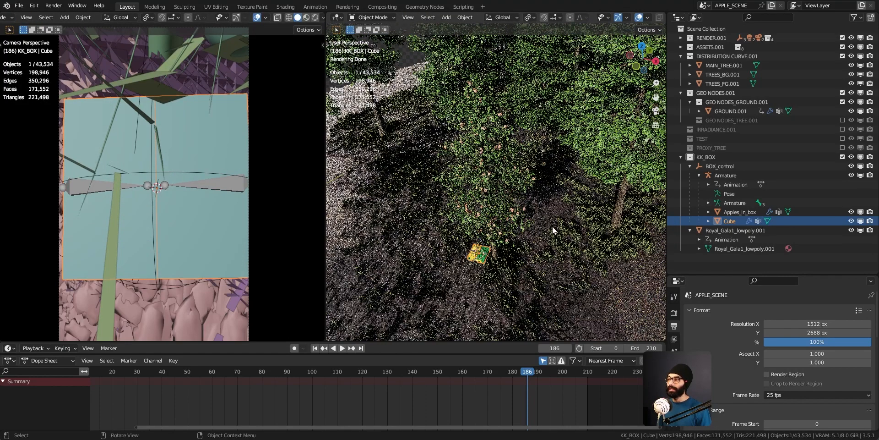
- Select GROUND.001, inspect its base mesh and statistics in Edit Mode, and return to Object Mode
click(553, 233)
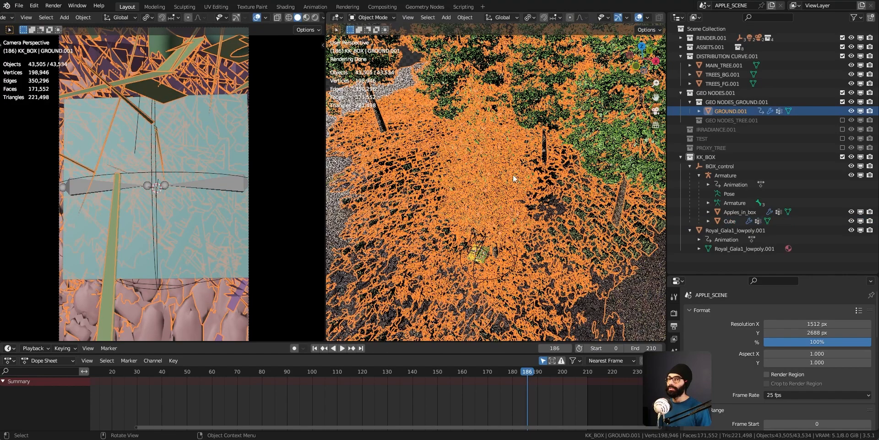
key(Tab)
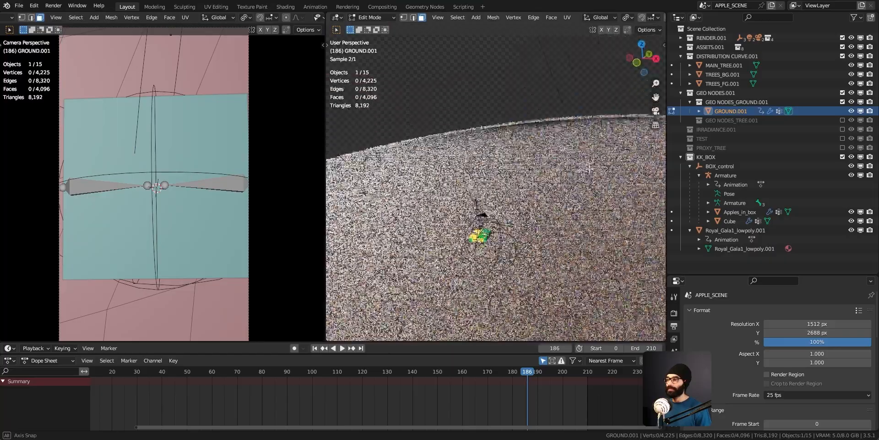
key(ctrl+Tab)
click(542, 207)
scroll(543, 207, down, 8)
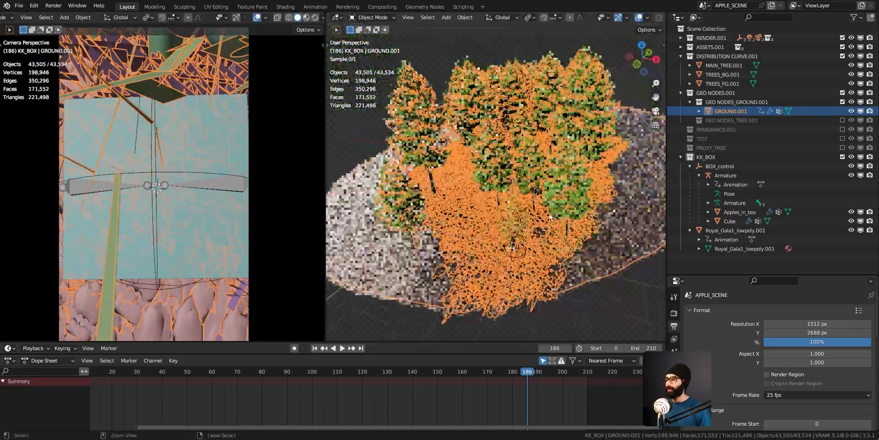
- Switch to the Blender window with the Geometry Nodes forest scene and render frame 42
key(alt+Tab)
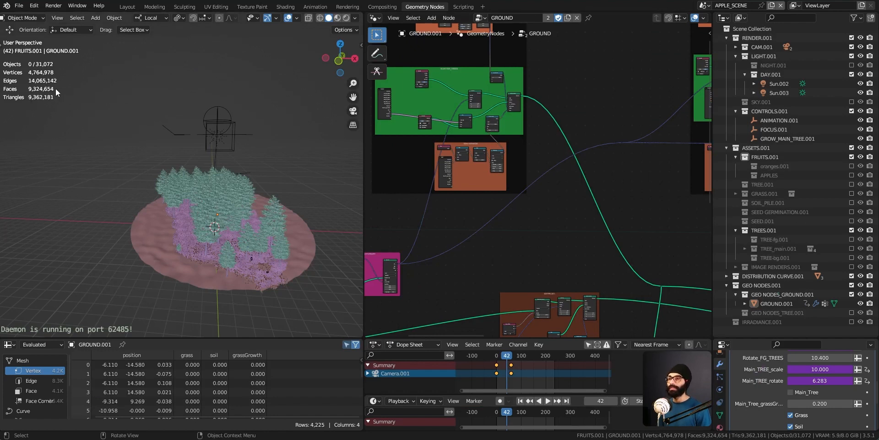
middle_drag(196, 243, 221, 238)
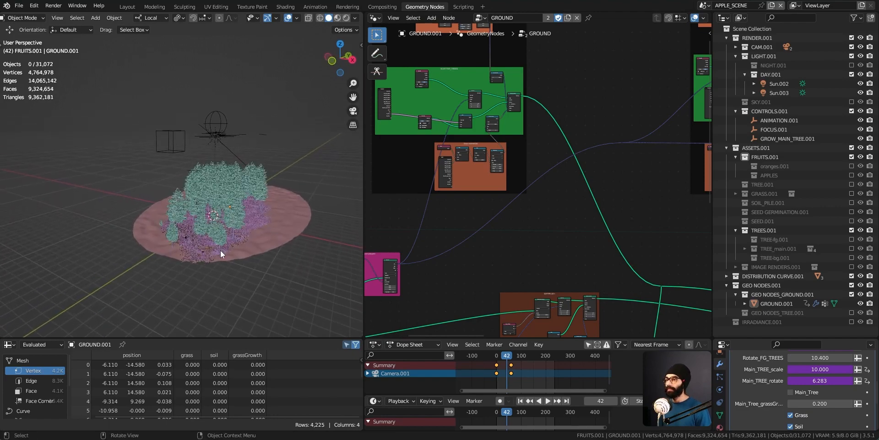
key(F12)
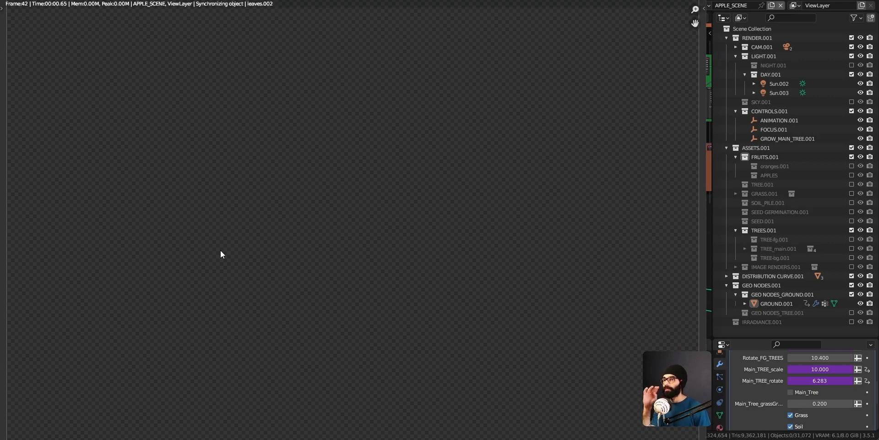
key(alt+Tab)
key(alt+Tab)
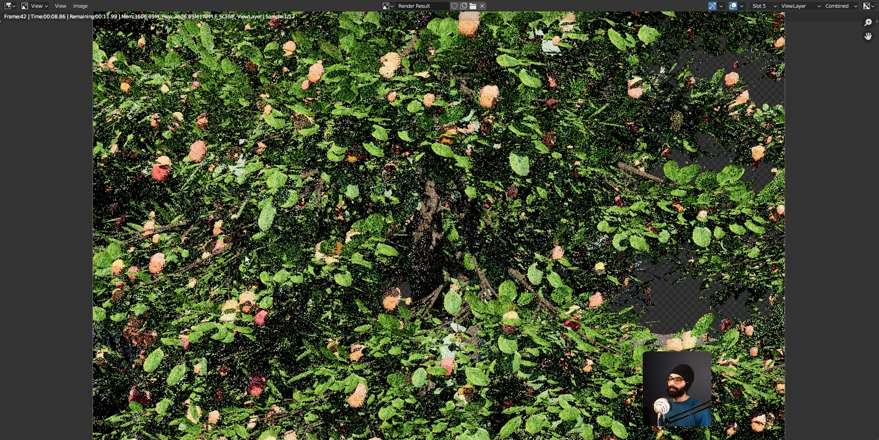
- Examine the full rendered apple tree image and close the render result
key(Home)
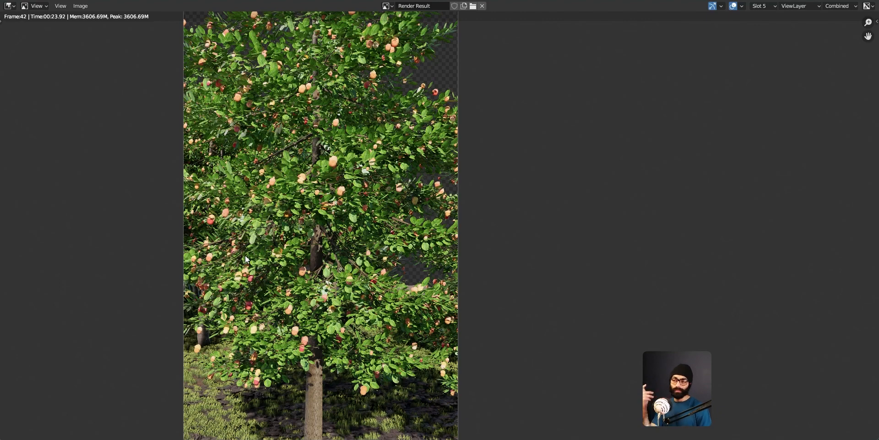
middle_drag(231, 215, 285, 224)
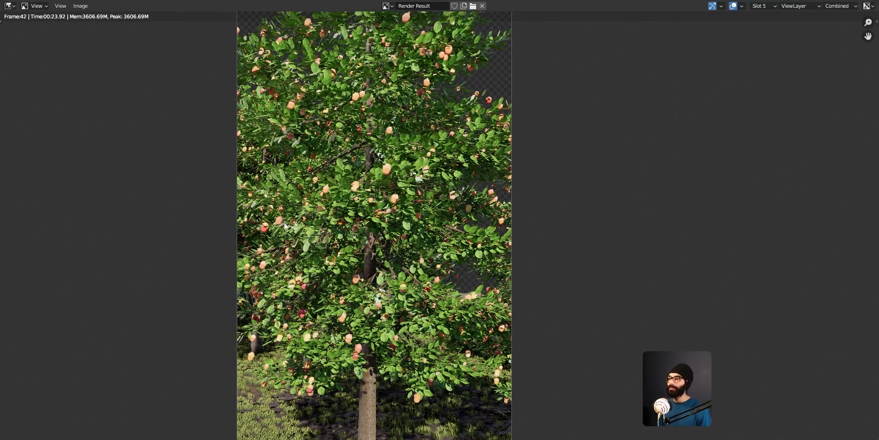
click(867, 0)
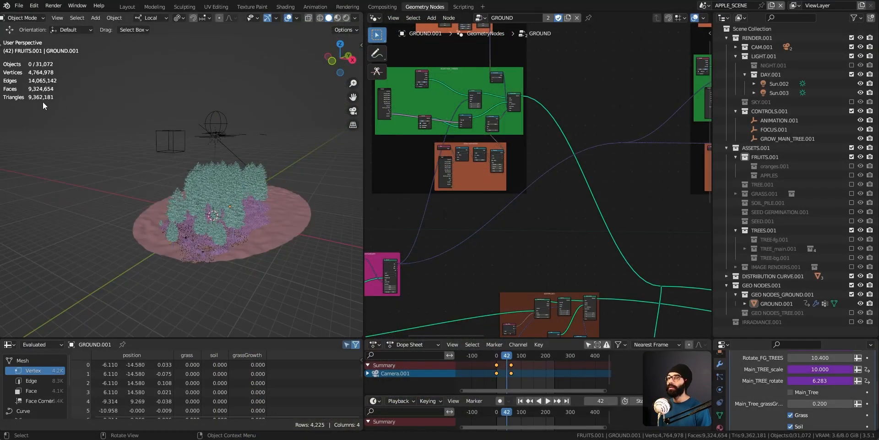
- Widen the geometry node editor across the 3D viewport, with the GROUND tree's scatter frames in view
middle_drag(166, 238, 224, 238)
middle_drag(554, 219, 596, 236)
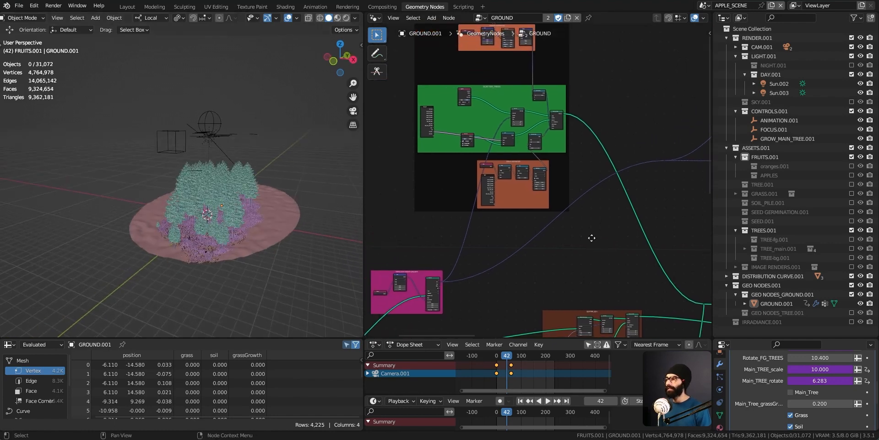
middle_drag(584, 205, 639, 254)
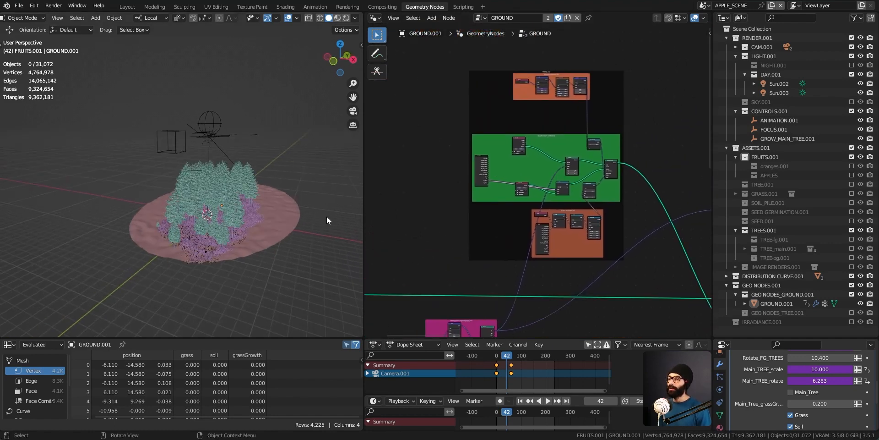
drag(362, 218, 196, 222)
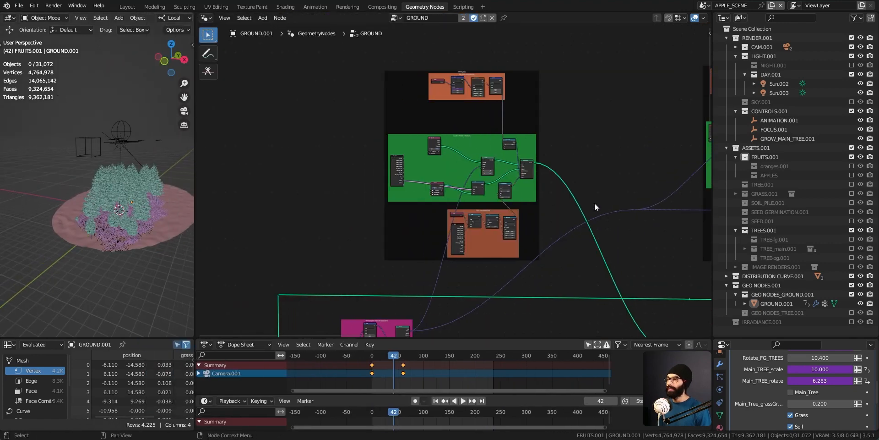
- Cut the Instances output link leaving the SCATTER_TREES frame in the GROUND node tree
middle_drag(458, 212, 333, 197)
ctrl+middle_drag(343, 197, 427, 193)
scroll(327, 102, up, 3)
middle_drag(559, 322, 412, 104)
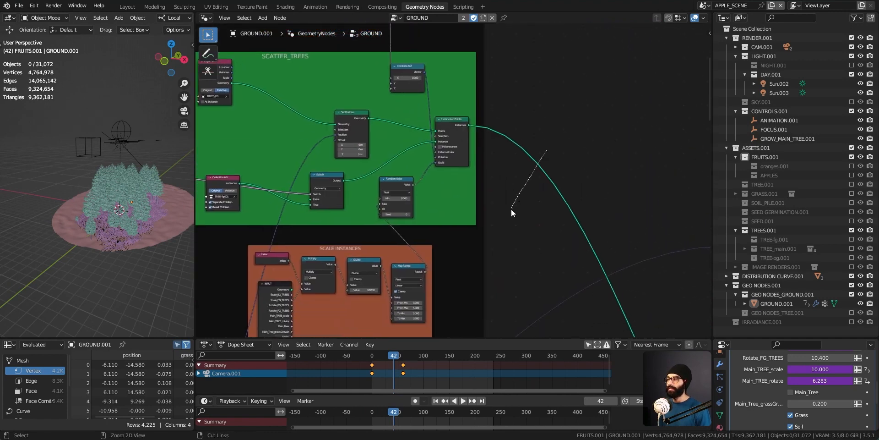
ctrl+right_drag(511, 209, 511, 209)
- Cut the output link of the next green tree-scattering frame in the GROUND node tree
mouse_move(511, 208)
middle_down()
mouse_move(506, 200)
mouse_move(297, 205)
middle_up()
scroll(429, 182, down, 8)
mouse_move(541, 149)
middle_down()
mouse_move(555, 157)
mouse_move(252, 177)
middle_up()
ctrl+right_drag(507, 158, 468, 228)
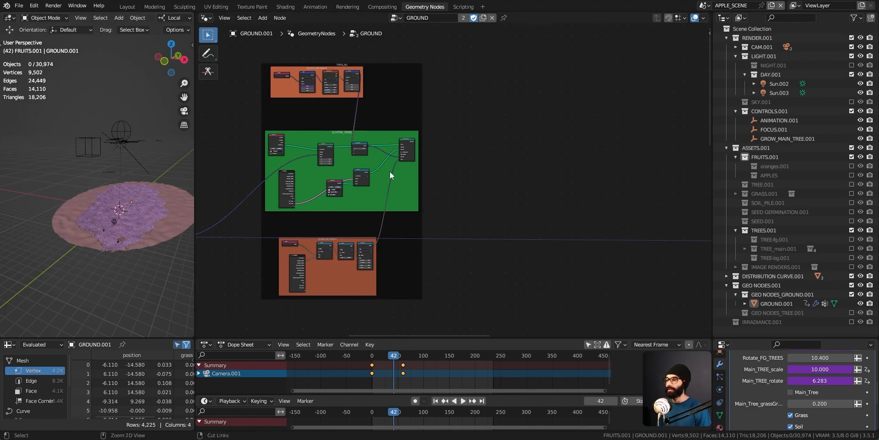
- Undo the last link cut, reconnecting the Instances output of the SCATTER_TREES frame in the GROUND node tree
key(ctrl+z)
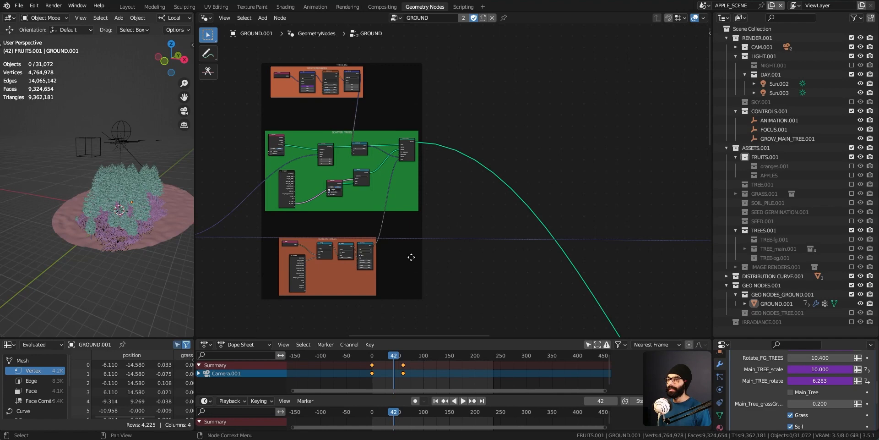
middle_drag(411, 257, 574, 266)
middle_drag(341, 238, 589, 220)
ctrl+middle_drag(501, 151, 501, 220)
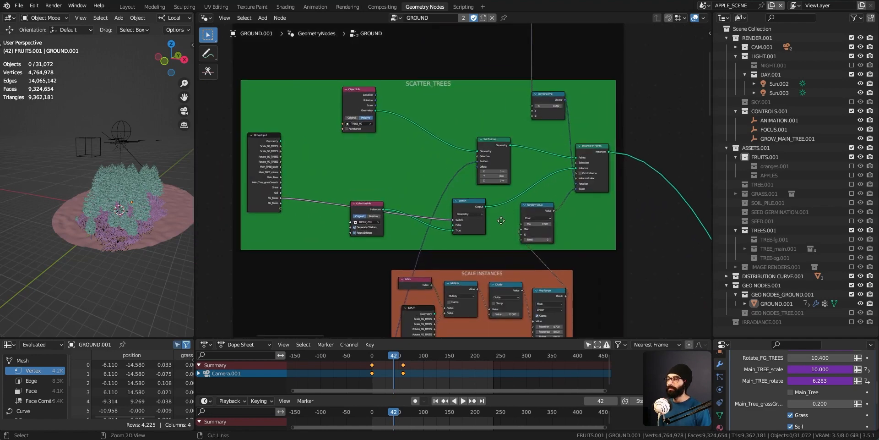
- Widen the 3D viewport and examine the GROUND tree's scatter frames alongside the scattered trees and scene statistics
middle_drag(116, 246, 126, 220)
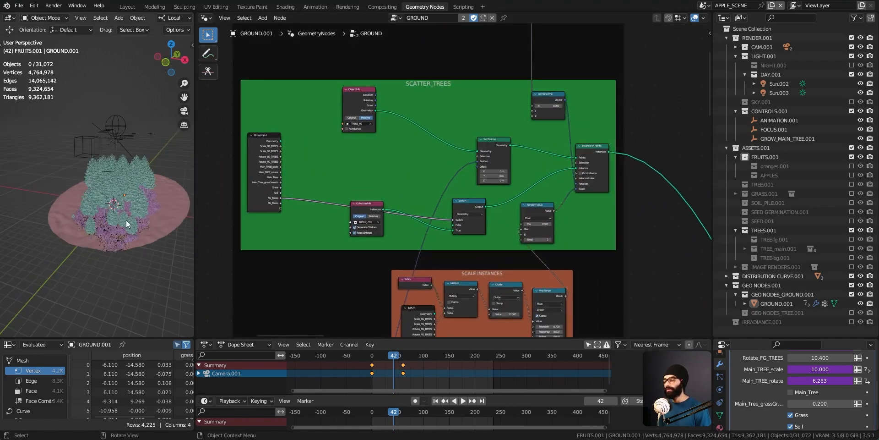
drag(194, 259, 250, 262)
ctrl+middle_drag(515, 227, 548, 132)
middle_drag(578, 294, 517, 142)
middle_drag(532, 183, 431, 75)
ctrl+middle_drag(457, 185, 566, 248)
ctrl+middle_drag(448, 167, 463, 227)
middle_drag(539, 240, 381, 127)
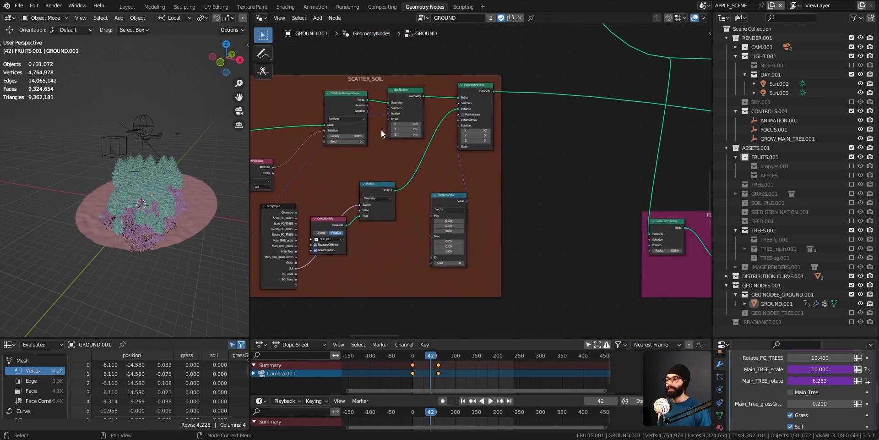
ctrl+middle_drag(410, 179, 431, 128)
middle_drag(623, 245, 515, 178)
middle_drag(376, 138, 558, 232)
ctrl+middle_drag(495, 219, 474, 216)
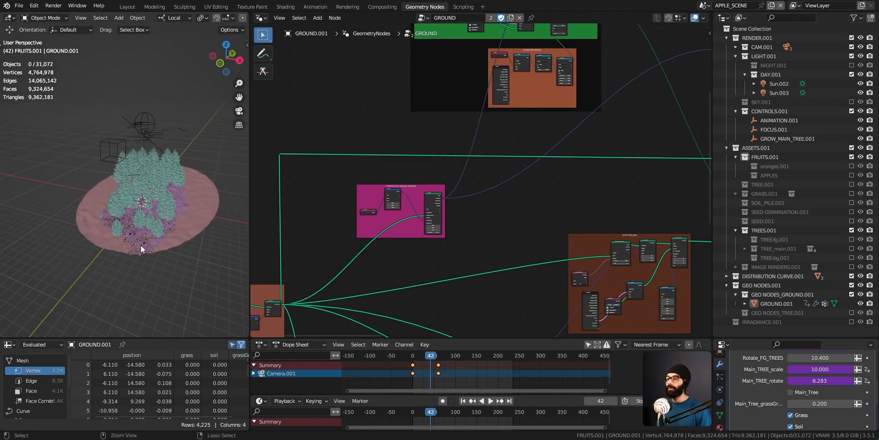
ctrl+middle_drag(141, 245, 177, 152)
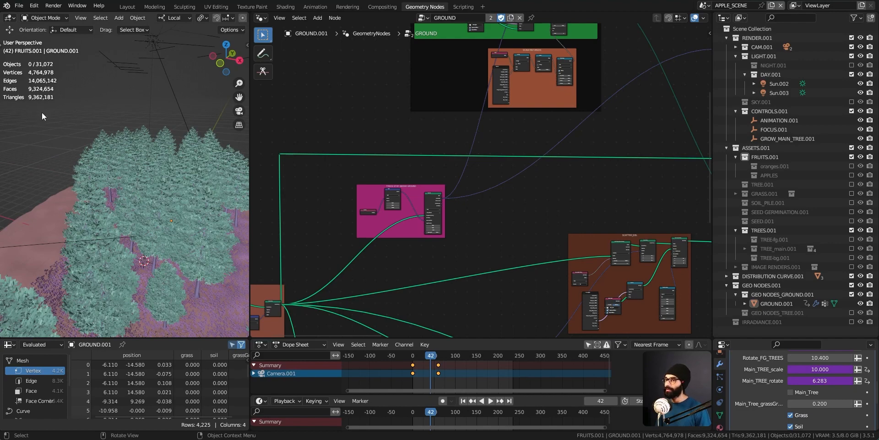
ctrl+middle_drag(184, 160, 163, 155)
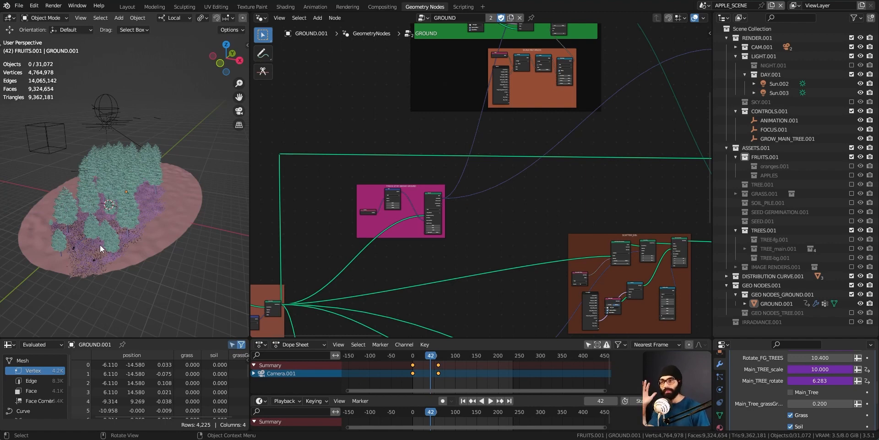
- Examine the SCATTER_TREES frame's Collection Info node for TREE-fg.001 and its link into the Switch node
middle_drag(504, 239, 447, 288)
scroll(432, 125, up, 3)
middle_drag(432, 126, 467, 149)
scroll(467, 149, down, 8)
ctrl+middle_drag(462, 118, 424, 262)
middle_drag(325, 150, 522, 111)
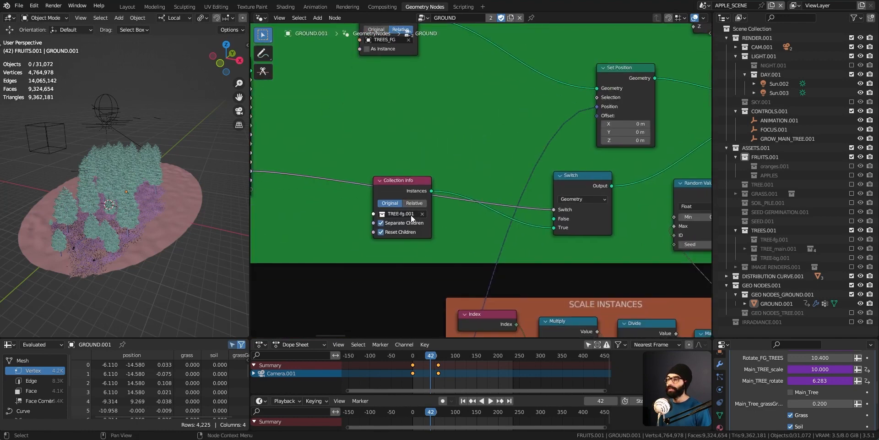
middle_drag(622, 224, 509, 229)
middle_drag(324, 225, 369, 222)
scroll(369, 223, up, 2)
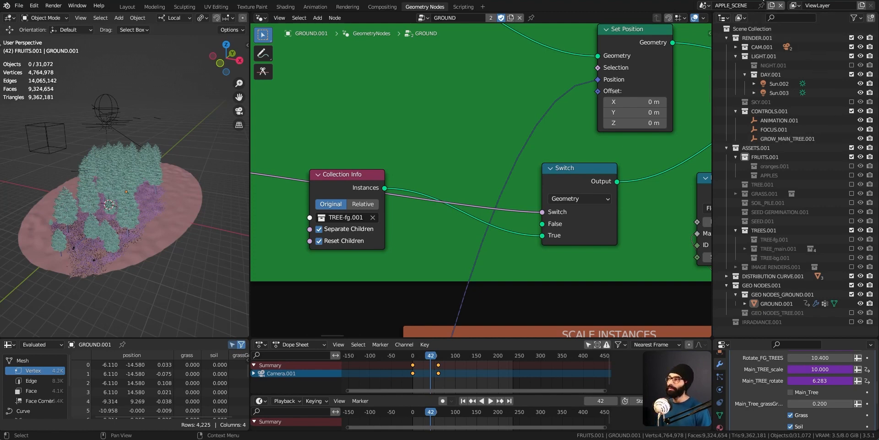
- Exclude the GEO NODES.001 collection from the view layer and enable TREE-fg.001 to isolate its single tree
click(773, 8)
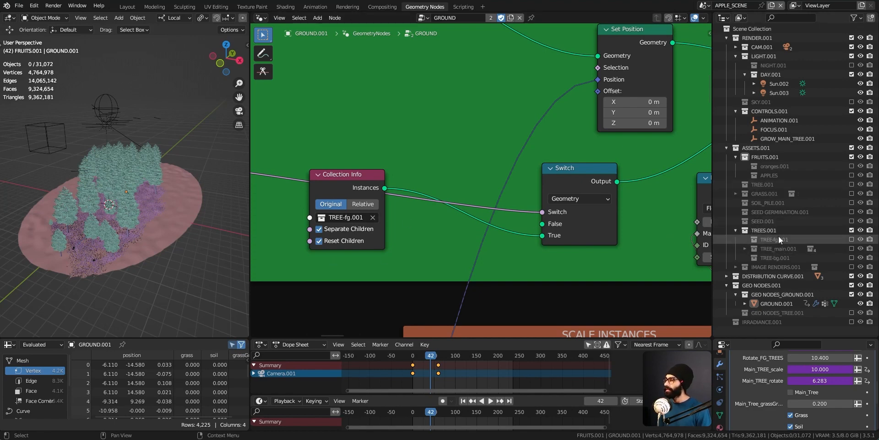
click(851, 284)
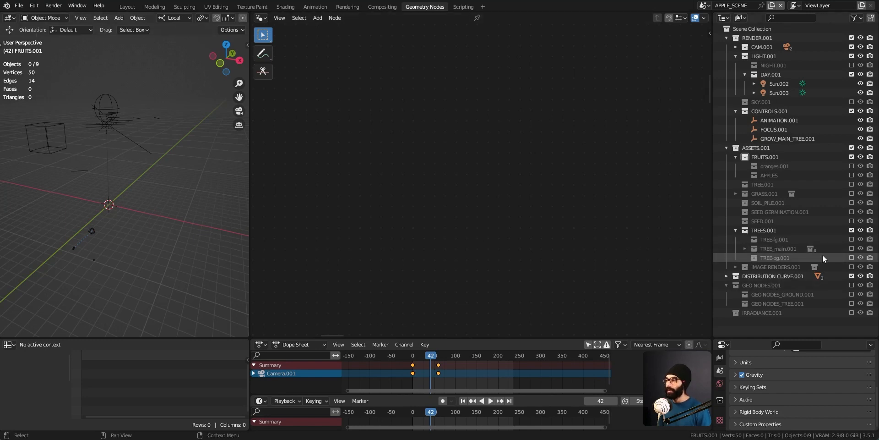
click(851, 239)
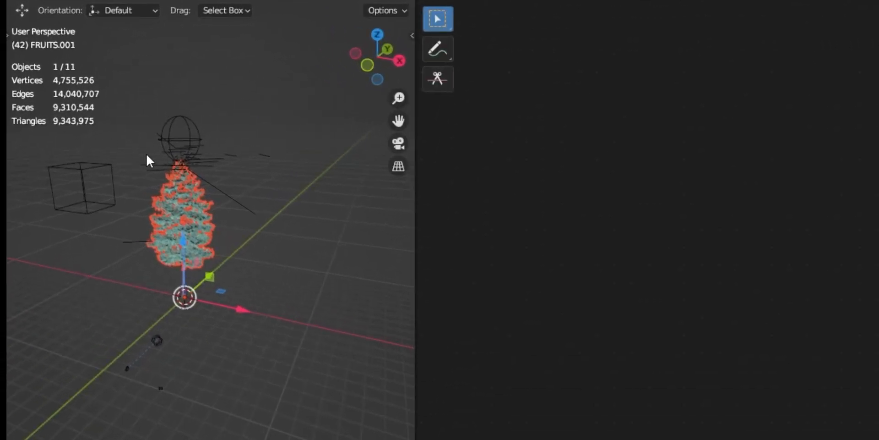
middle_drag(255, 263, 273, 262)
scroll(194, 205, up, 2)
shift+middle_drag(101, 191, 211, 267)
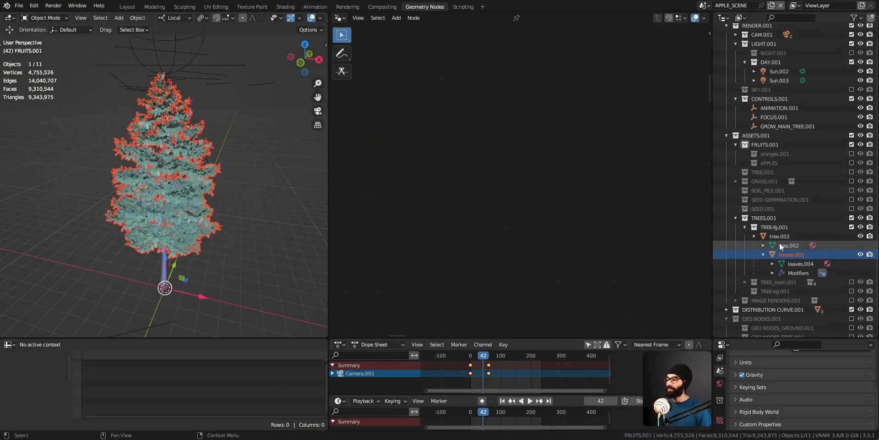
scroll(158, 170, up, 4)
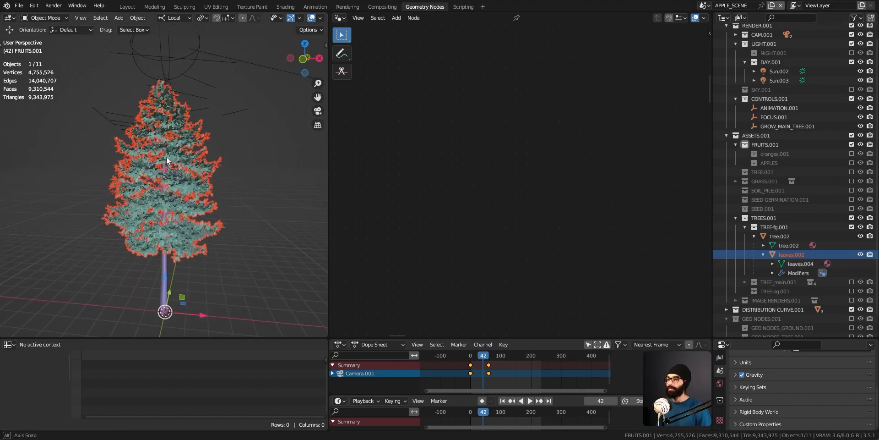
- Enlarge the 3D viewport and show the tree in Rendered shading with the tree.002 trunk selected
drag(202, 338, 204, 383)
middle_drag(226, 328, 279, 282)
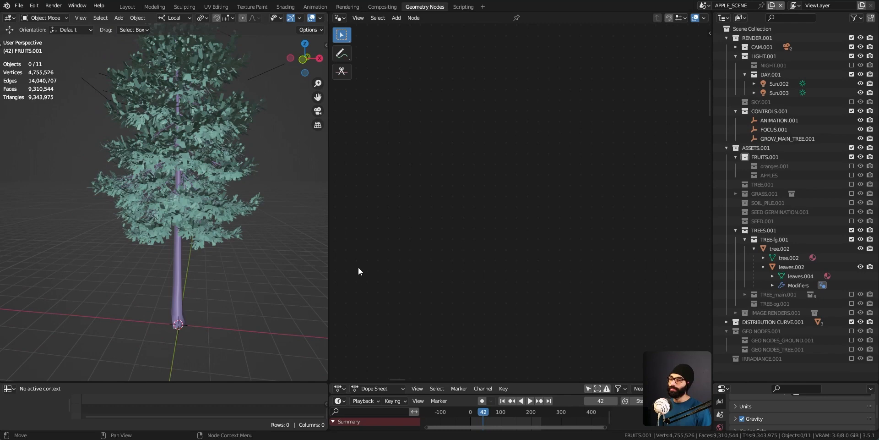
drag(328, 266, 418, 266)
click(226, 287)
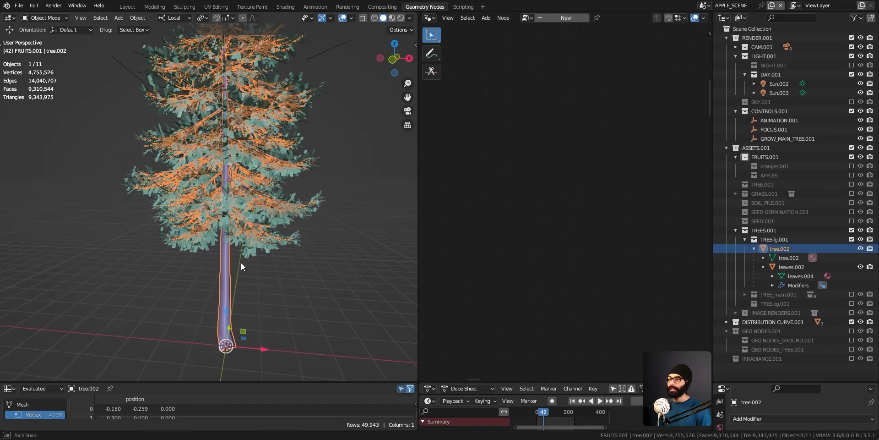
key(z)
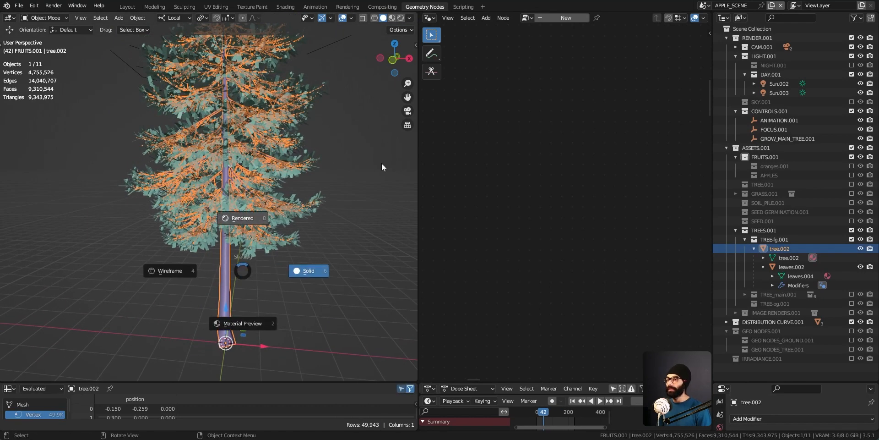
click(265, 204)
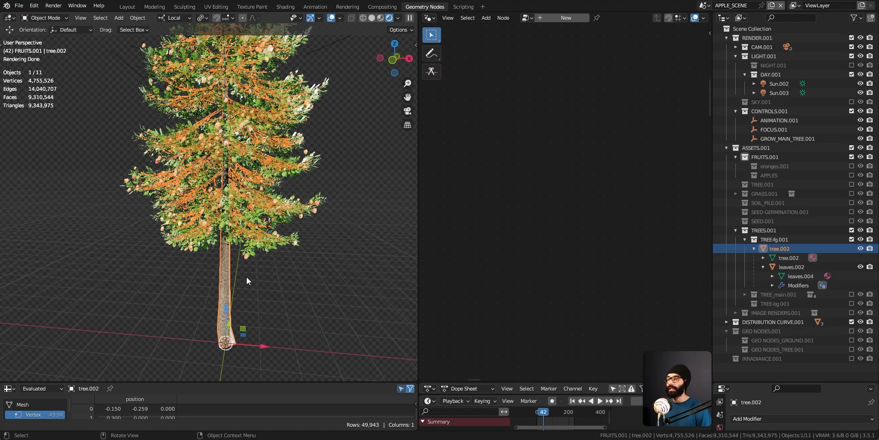
- Enter Edit Mode on the tree.002 trunk and check its geometry statistics
click(304, 307)
click(230, 284)
key(ctrl+Tab)
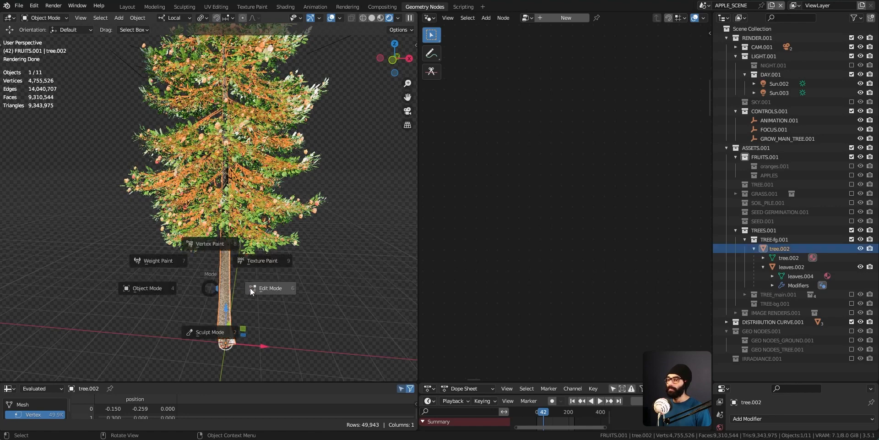
click(270, 288)
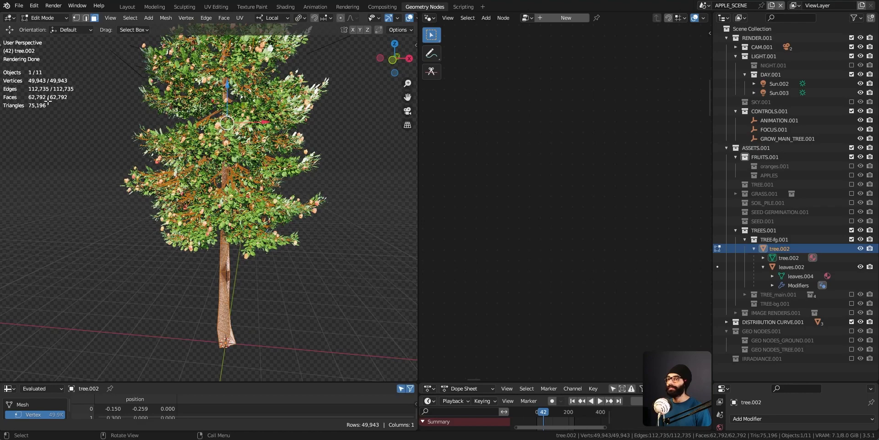
middle_drag(281, 231, 305, 223)
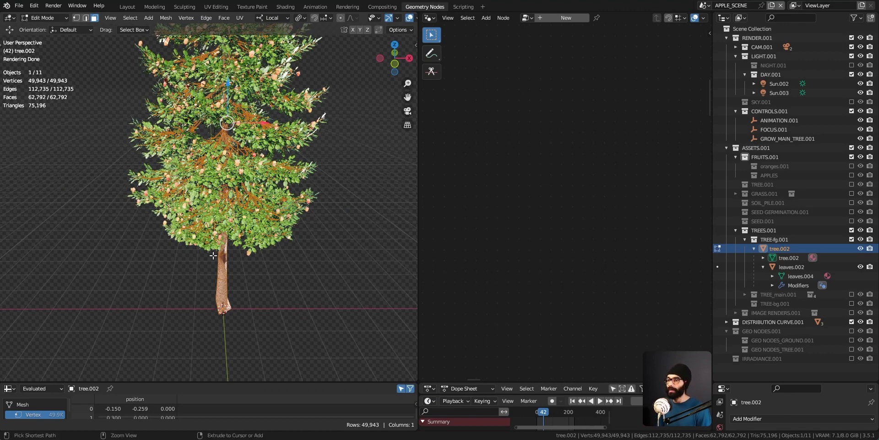
- Switch the viewport to Solid shading and hide leaves.002 to expose the bare branches of tree.002
key(z)
click(317, 298)
scroll(231, 240, up, 5)
ctrl+middle_drag(230, 240, 287, 196)
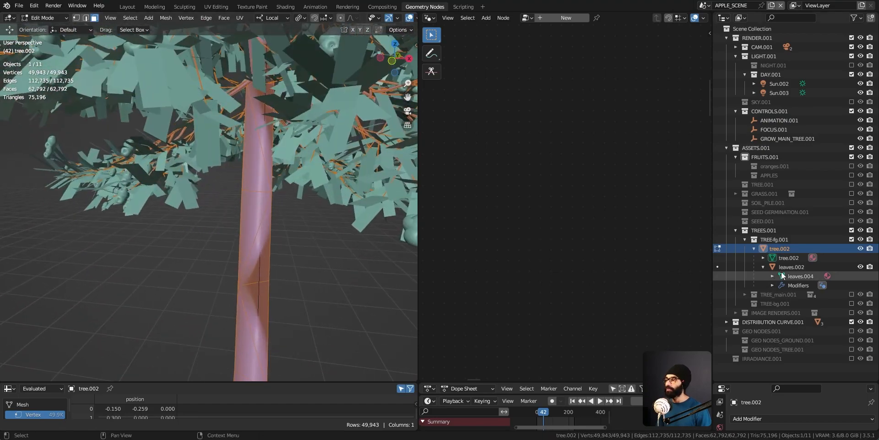
click(860, 267)
scroll(271, 241, up, 2)
scroll(192, 288, up, 8)
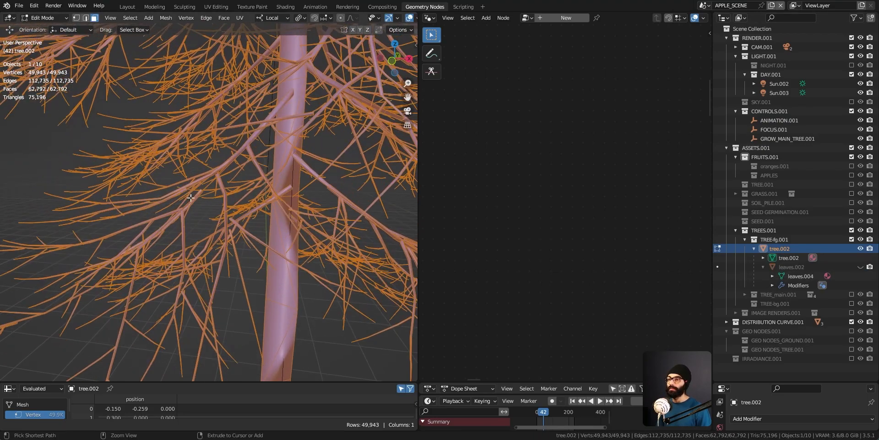
ctrl+middle_drag(192, 288, 219, 196)
- Inspect the bare trunk and branch mesh of tree.002 up close and as a whole
key(alt+Tab)
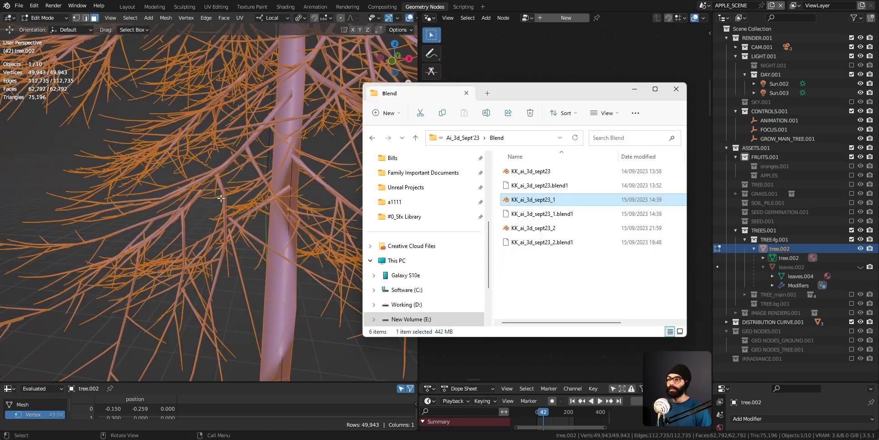
click(635, 90)
scroll(234, 137, down, 8)
scroll(238, 156, up, 6)
scroll(245, 183, up, 5)
scroll(247, 193, down, 6)
scroll(261, 169, down, 5)
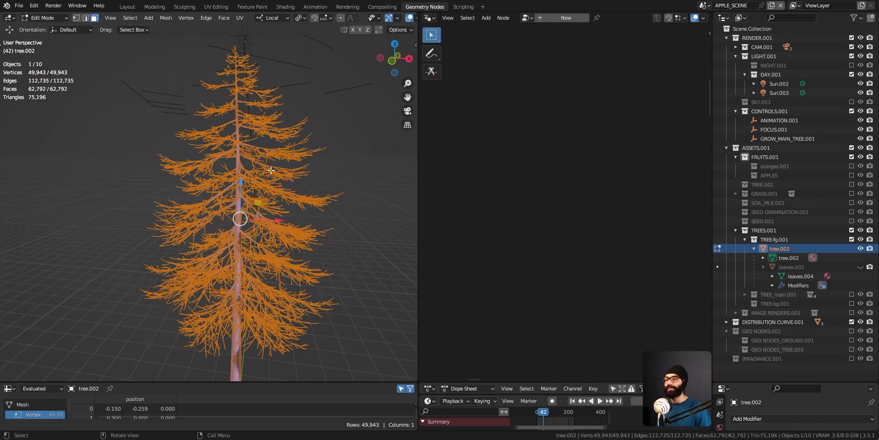
- Return to Object Mode, then hide tree.002 and unhide leaves.002 so only the leaves are shown
key(Tab)
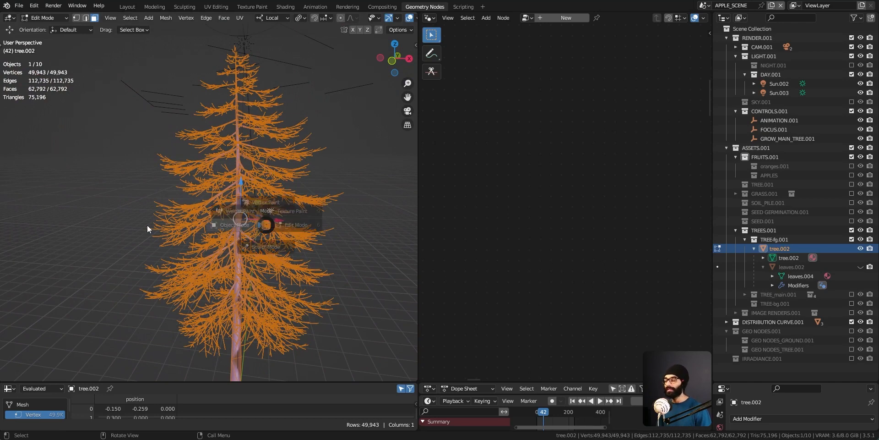
click(859, 249)
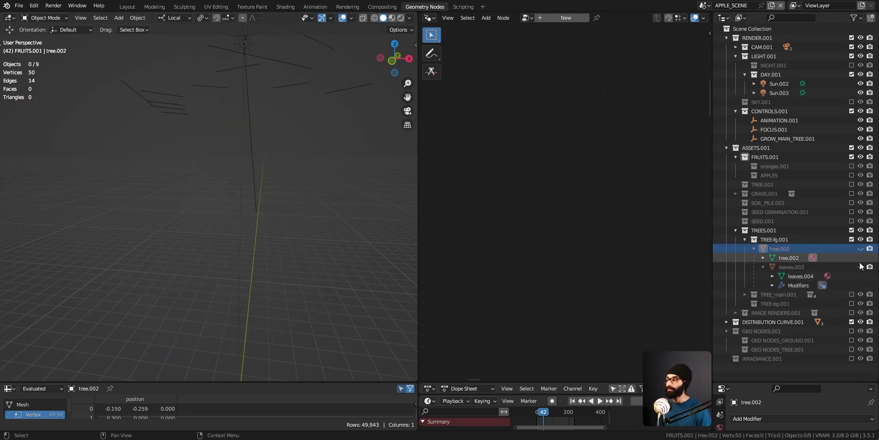
click(861, 267)
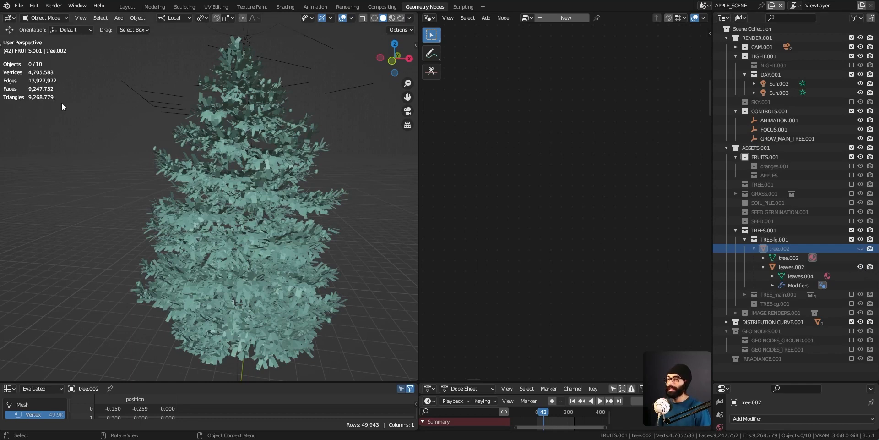
- Select all of leaves.002's geometry in Edit Mode to check its base mesh counts, and return to Object Mode
click(805, 266)
key(ctrl+Tab)
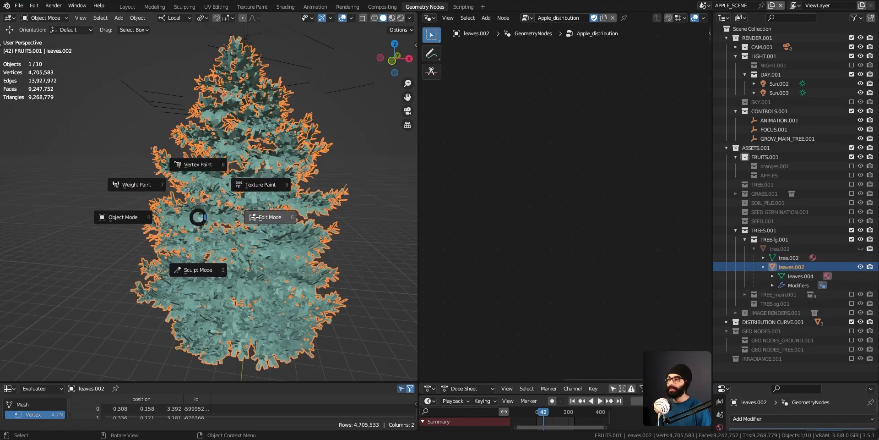
click(205, 217)
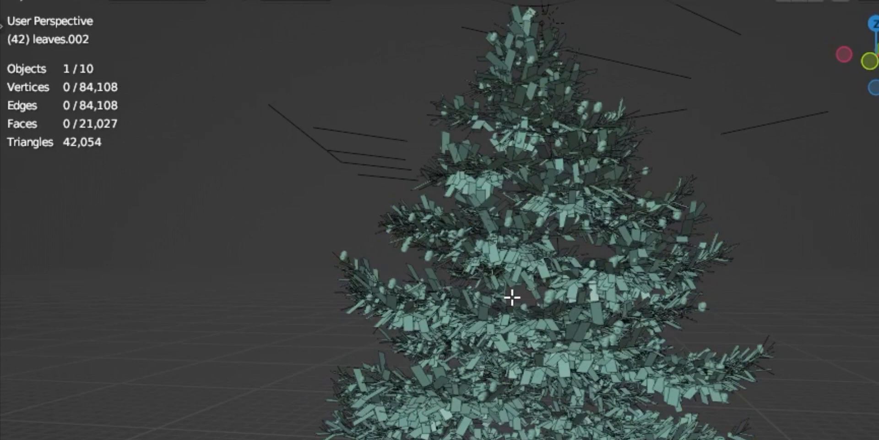
key(a)
scroll(522, 350, up, 4)
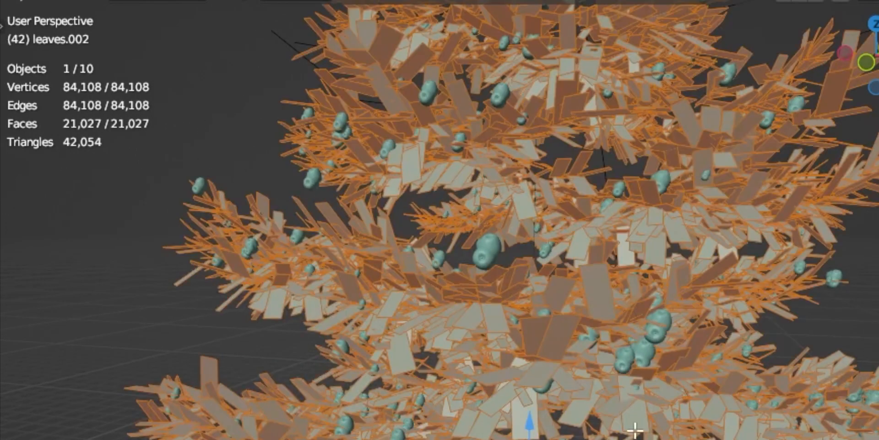
key(ctrl+Tab)
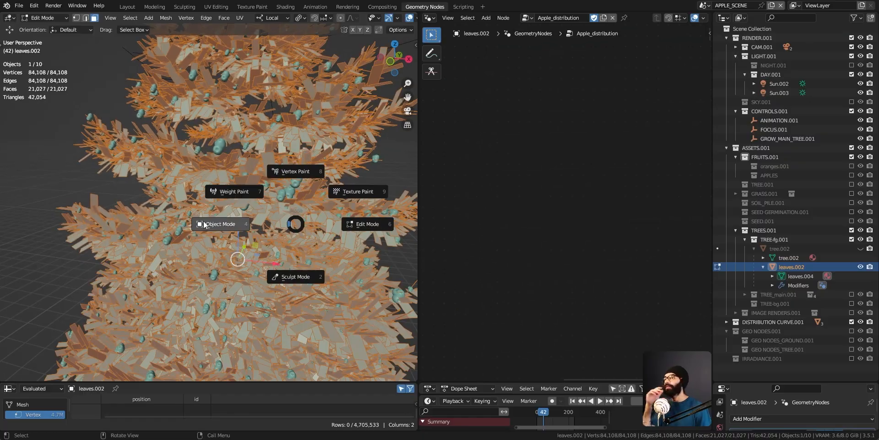
click(204, 221)
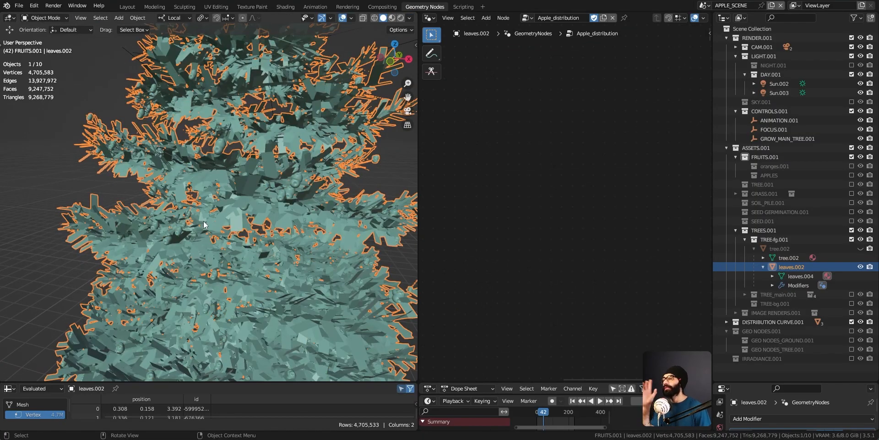
- Enlarge the modifier properties and examine the Apple_distribution node tree of leaves.002
drag(758, 383, 780, 295)
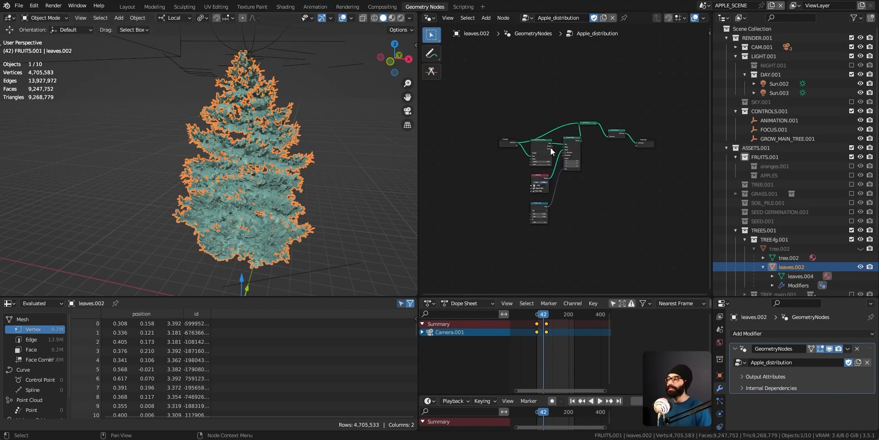
scroll(554, 158, up, 5)
scroll(252, 158, up, 5)
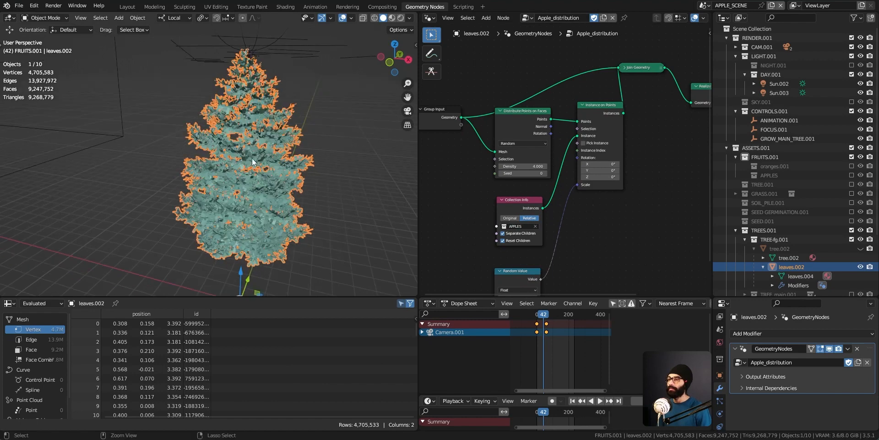
- Examine the Distribute Points on Faces and Collection Info nodes of Apple_distribution, and widen the node editor
middle_drag(599, 165, 615, 179)
drag(541, 147, 539, 153)
scroll(542, 211, up, 2)
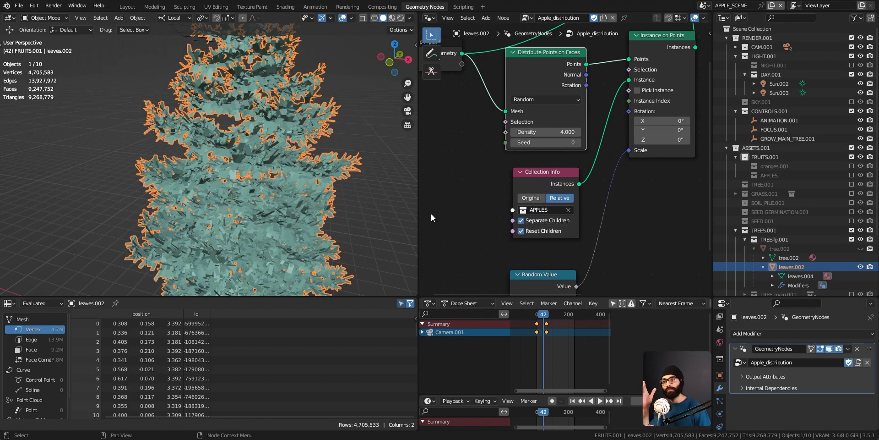
scroll(431, 213, down, 3)
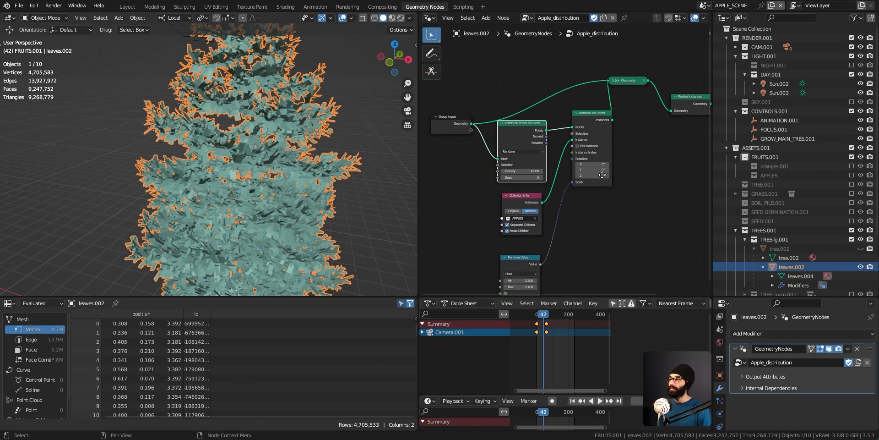
click(416, 207)
drag(418, 208, 302, 214)
- Trace the flow from Group Input through Distribute Points on Faces to the Collection Info node that supplies APPLES
scroll(610, 163, up, 1)
middle_drag(564, 209, 571, 221)
drag(439, 151, 434, 163)
drag(392, 141, 382, 132)
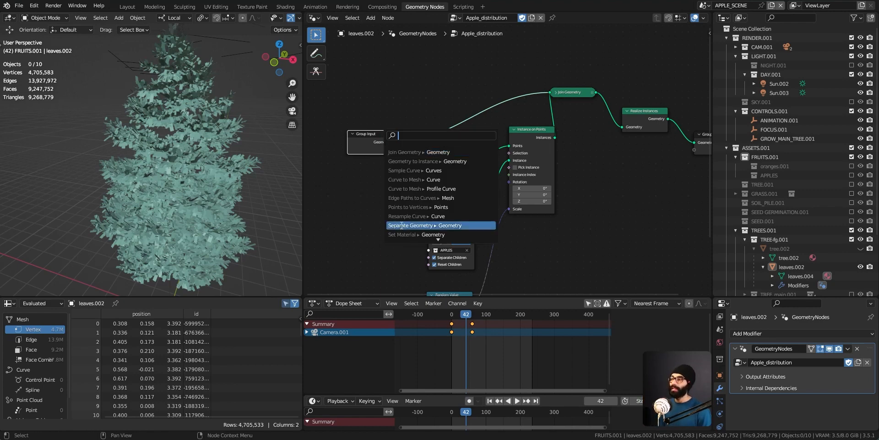
click(439, 189)
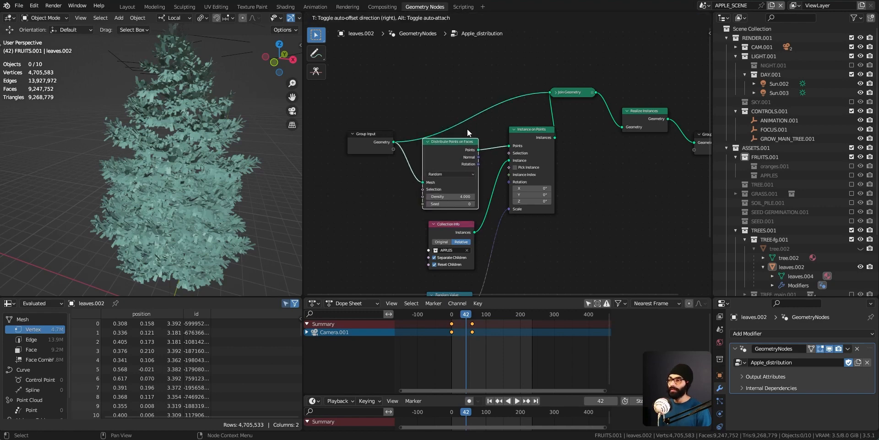
click(465, 160)
scroll(496, 200, up, 3)
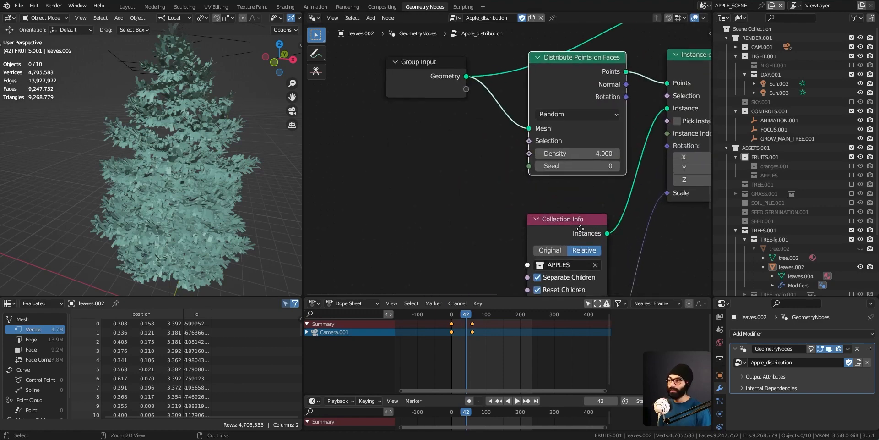
middle_drag(556, 221, 526, 141)
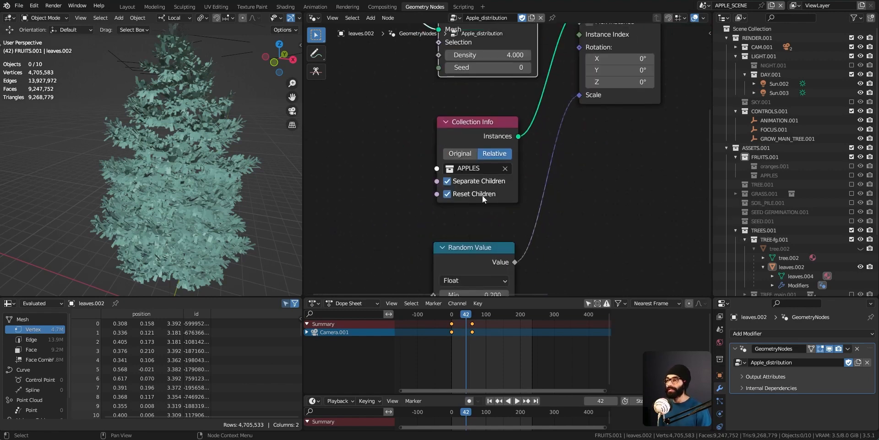
- Remove the GeometryNodes modifier from leaves.002 and select the plain leaves object
click(857, 348)
middle_drag(172, 160, 207, 209)
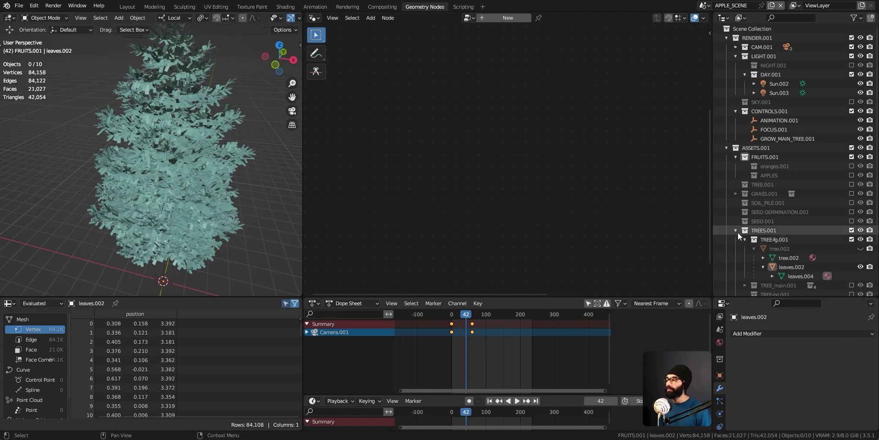
click(191, 220)
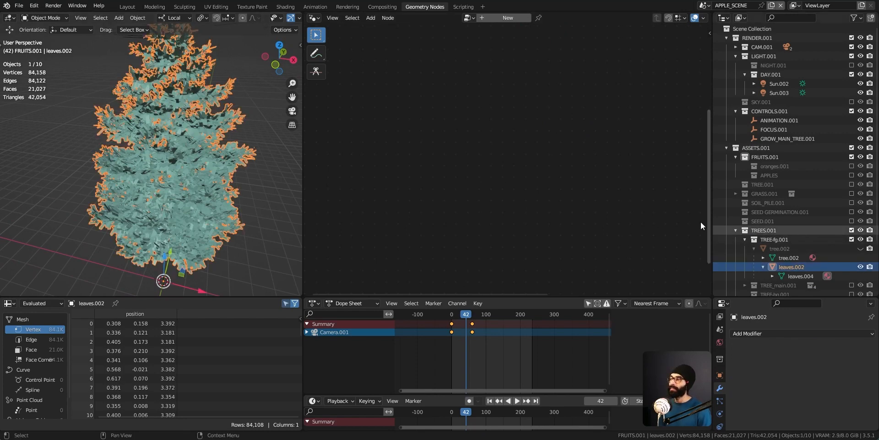
- Switch to the other Blender window with the full orchard scene, collapse the KK_BOX collection and select MAIN_TREE.001
key(alt+Tab)
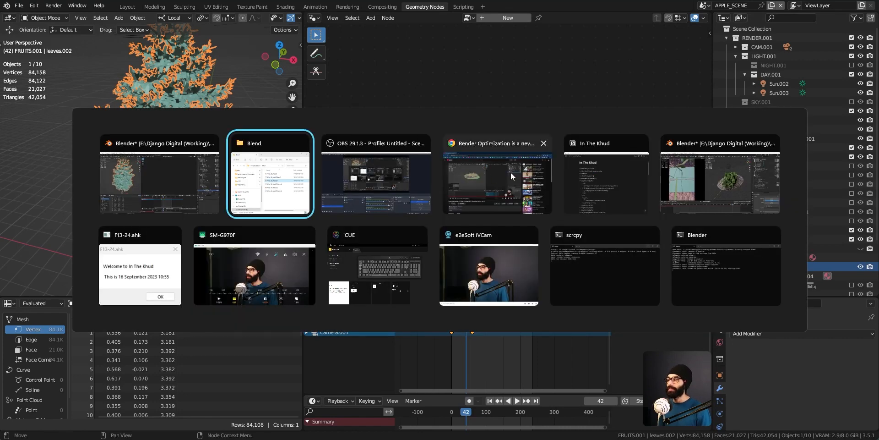
click(744, 185)
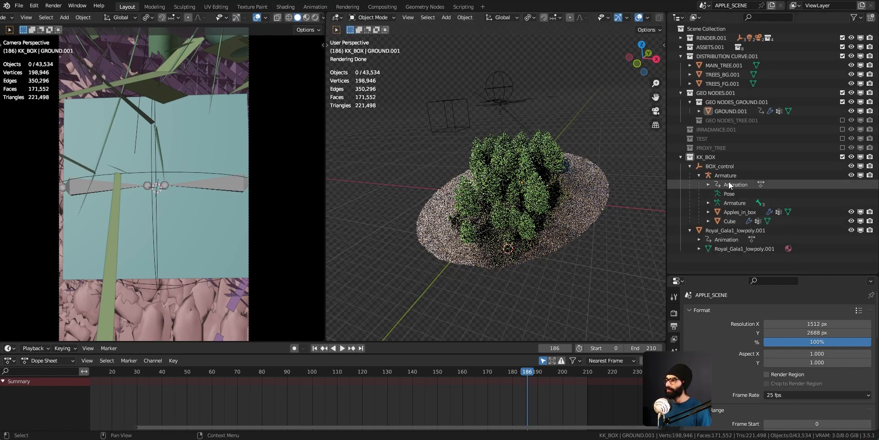
click(681, 157)
click(727, 66)
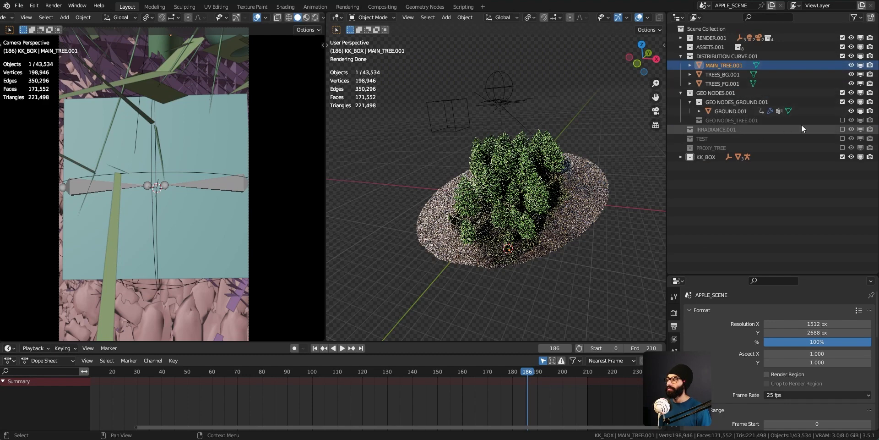
- Enable the GEO NODES_TREE.001 collection, exclude GEO NODES_GROUND.001, and view the isolated main tree from the front
click(843, 120)
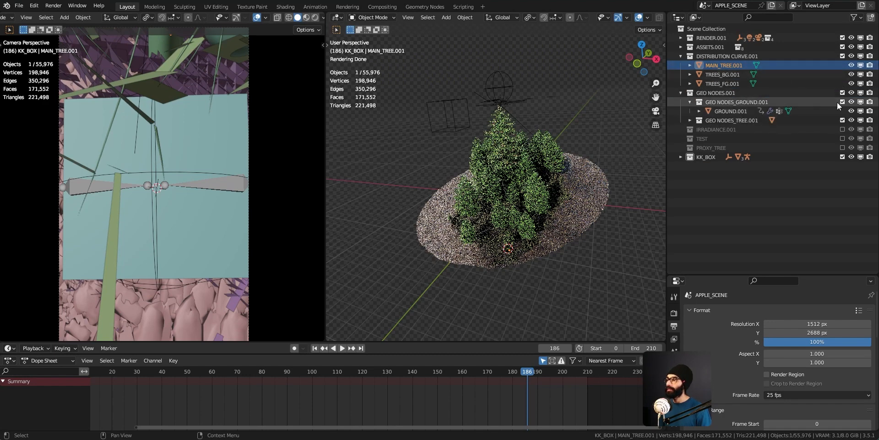
click(843, 102)
scroll(523, 185, up, 8)
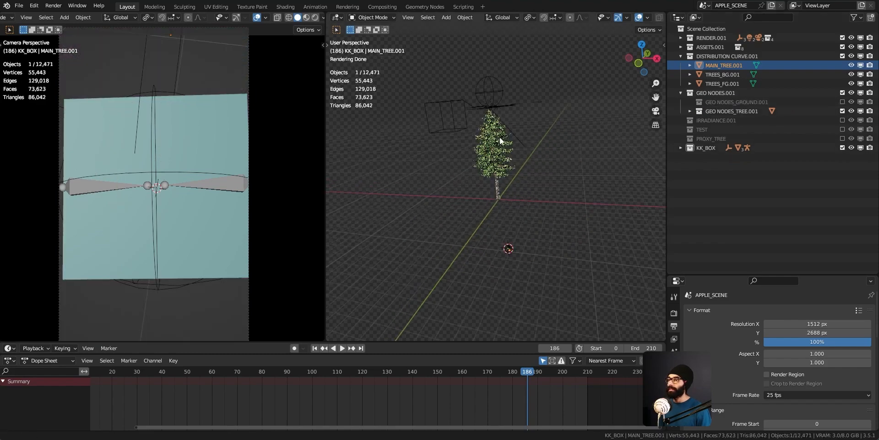
scroll(501, 230, down, 5)
key(KP_1)
scroll(476, 205, up, 4)
scroll(476, 205, down, 3)
scroll(488, 244, up, 8)
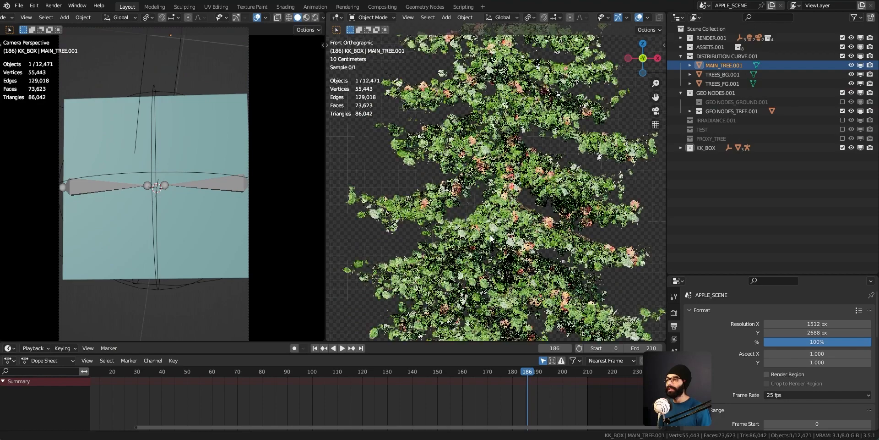
scroll(489, 243, down, 8)
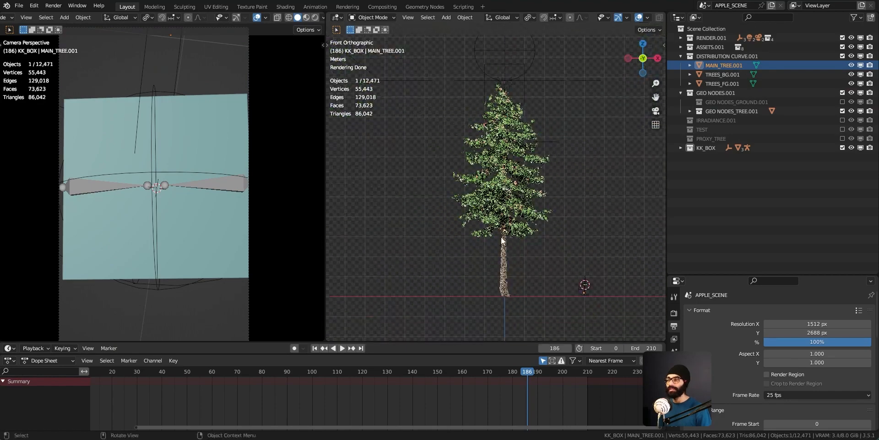
- Select the geometry nodes tree object and show it in the Geometry Nodes workspace, framed in the viewport
click(505, 258)
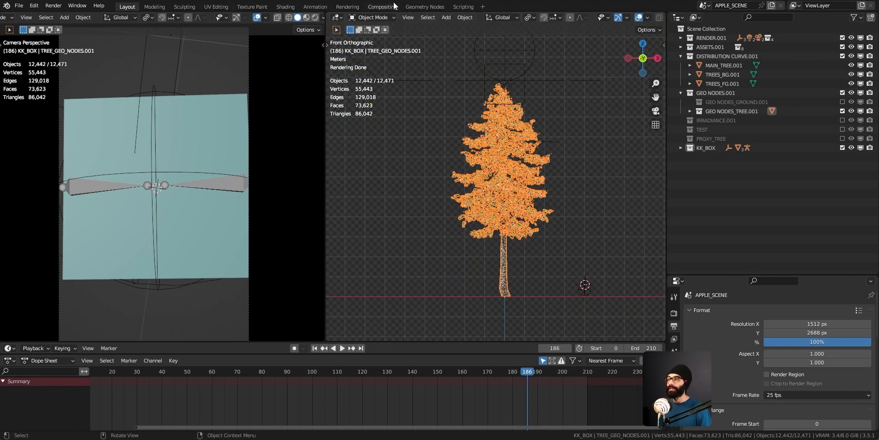
click(421, 8)
ctrl+middle_drag(449, 216, 589, 163)
scroll(490, 161, up, 2)
key(KP_Decimal)
scroll(137, 195, down, 4)
- Set the workspace's 3D viewport to rendered shading with the whole tree in view
middle_drag(127, 129, 180, 65)
key(a)
key(a)
mouse_move(117, 117)
middle_down()
mouse_move(109, 99)
mouse_move(125, 104)
middle_up()
scroll(152, 136, down, 1)
mouse_move(145, 151)
shift+middle_down()
mouse_move(155, 113)
mouse_move(150, 130)
shift+middle_up()
key(z)
click(150, 119)
- Examine the Object Info node in TREE_MAIN_APPLE that brings in the base tree mesh and feeds the branches
middle_drag(536, 200, 533, 122)
scroll(532, 137, up, 8)
middle_drag(524, 152, 494, 251)
drag(448, 137, 435, 123)
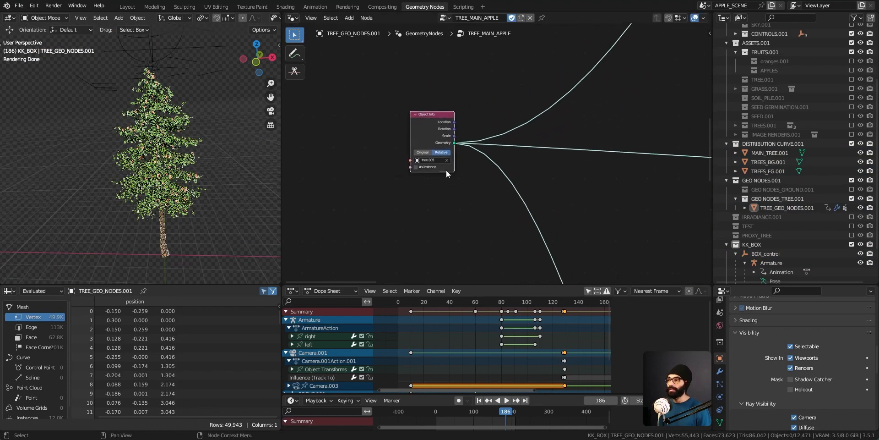
middle_drag(525, 217, 500, 145)
scroll(513, 183, down, 8)
middle_drag(542, 187, 452, 234)
scroll(510, 183, up, 3)
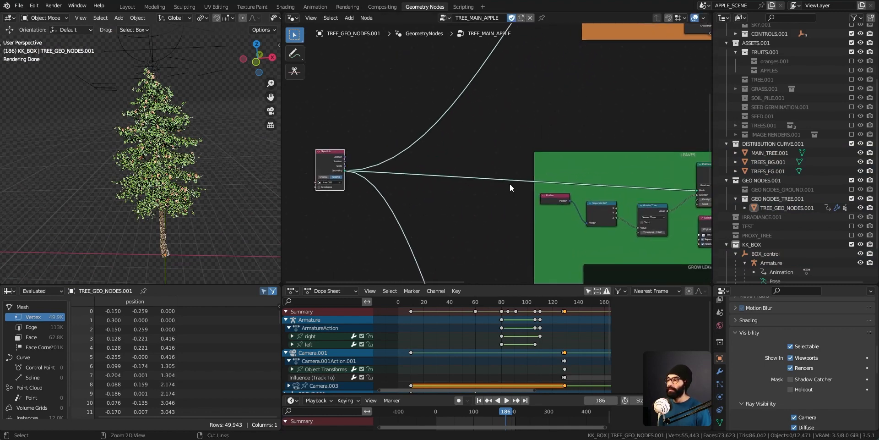
- Enlarge the node editor and look over the leaves and GROW BARK frames of TREE_MAIN_APPLE
drag(485, 284, 484, 382)
middle_drag(560, 247, 523, 185)
scroll(524, 185, down, 9)
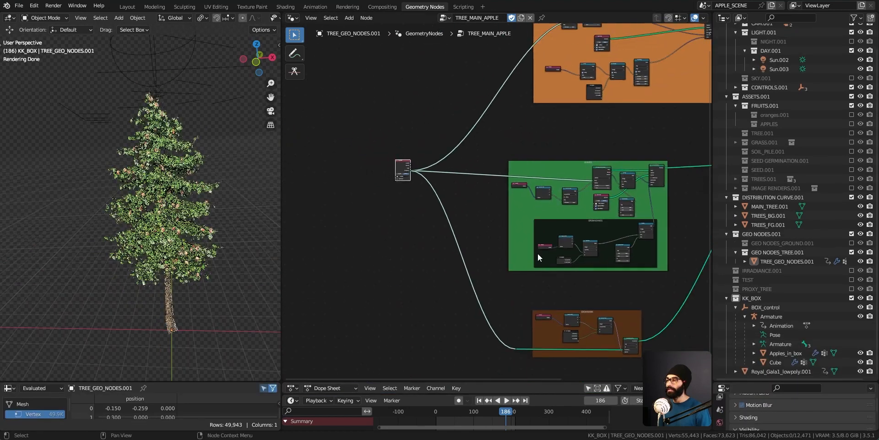
middle_drag(598, 332, 565, 232)
scroll(566, 233, up, 5)
middle_drag(572, 273, 562, 270)
ctrl+middle_drag(531, 226, 530, 262)
middle_drag(340, 237, 543, 248)
ctrl+middle_drag(536, 248, 530, 196)
- Show the tree's modifier properties and delete the driver from the Grow BARK input
drag(764, 382, 773, 232)
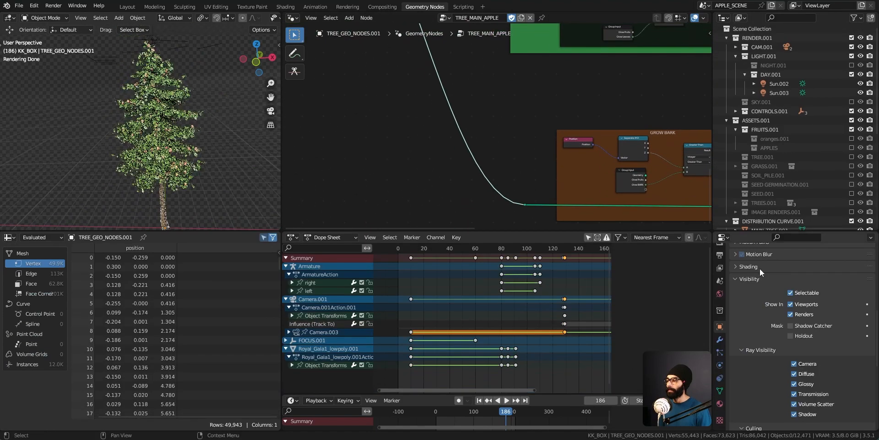
click(720, 340)
middle_drag(456, 96, 413, 114)
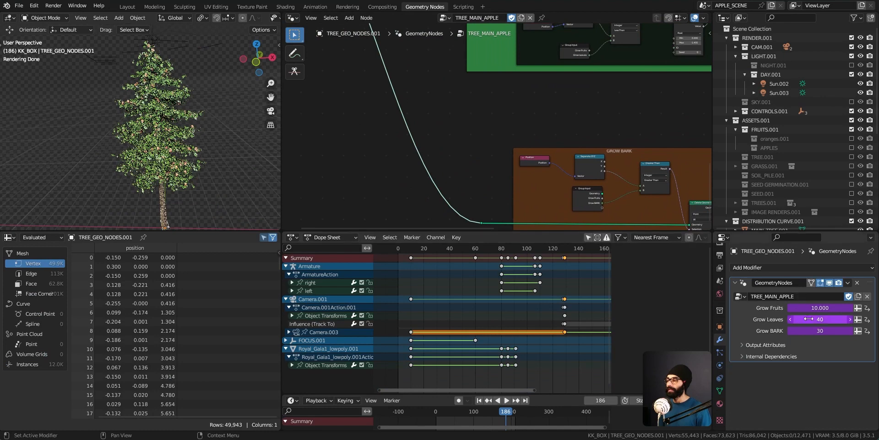
right_click(830, 329)
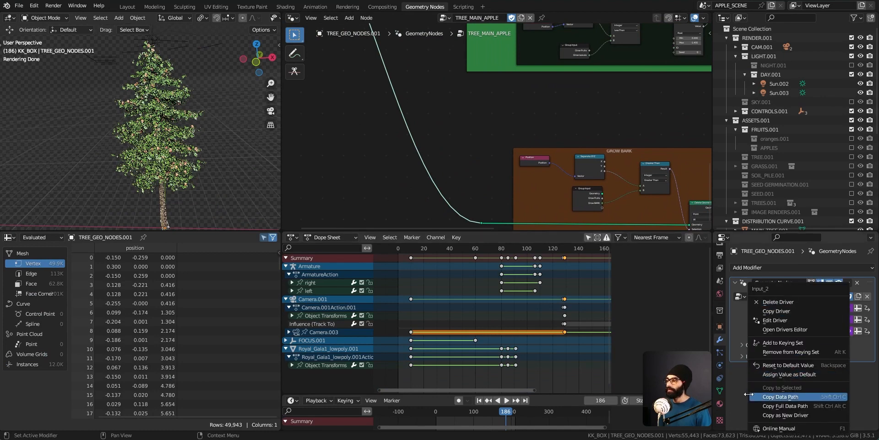
click(780, 397)
right_click(820, 330)
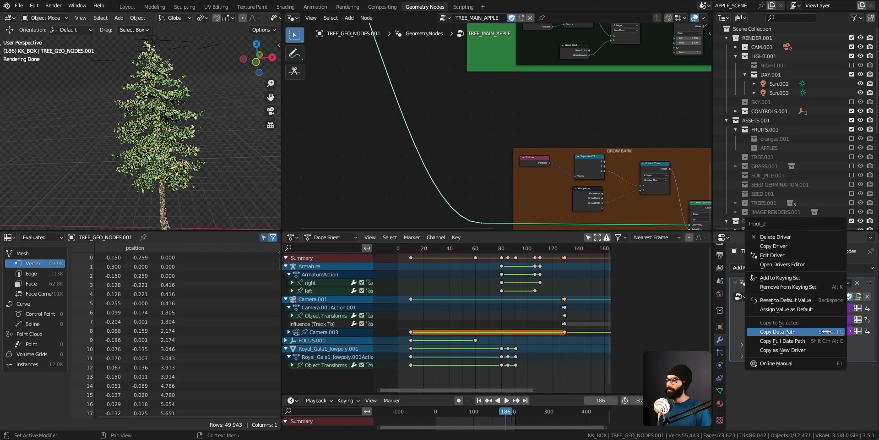
click(784, 238)
- Examine how the GROW BARK frame compares the Position Z value with Grow BARK to delete geometry
middle_drag(505, 107, 441, 89)
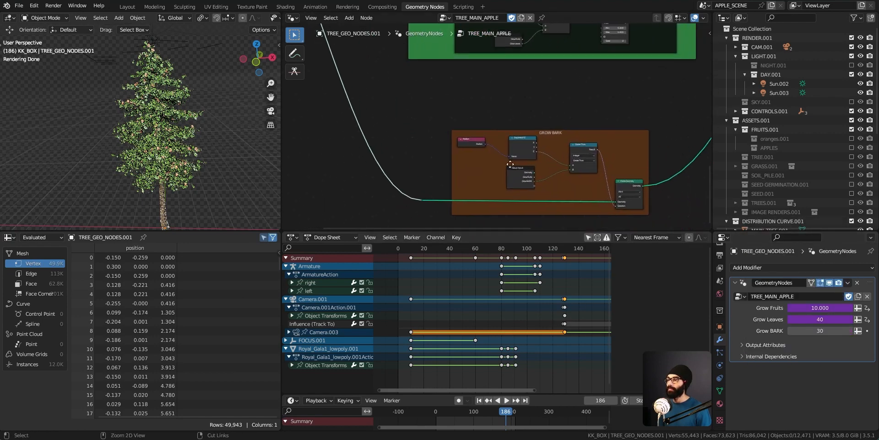
scroll(555, 187, up, 3)
drag(418, 104, 353, 101)
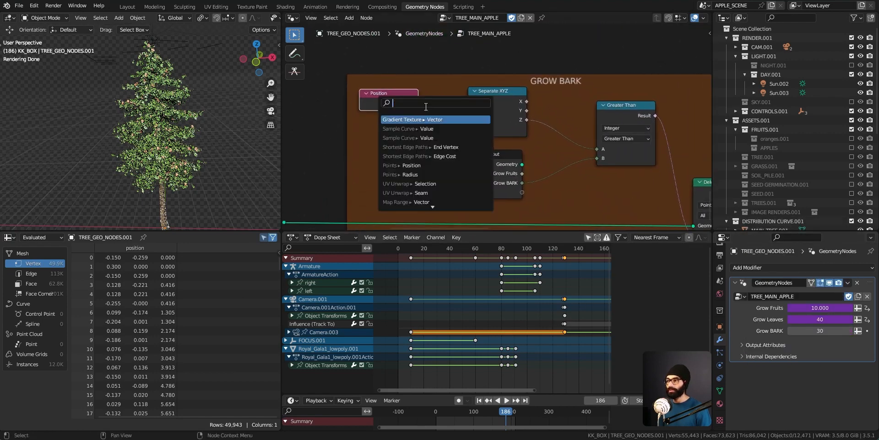
drag(487, 108, 478, 104)
middle_drag(540, 169, 487, 158)
mouse_move(570, 74)
mouse_down()
mouse_move(551, 62)
mouse_move(556, 68)
mouse_up()
drag(340, 68, 354, 97)
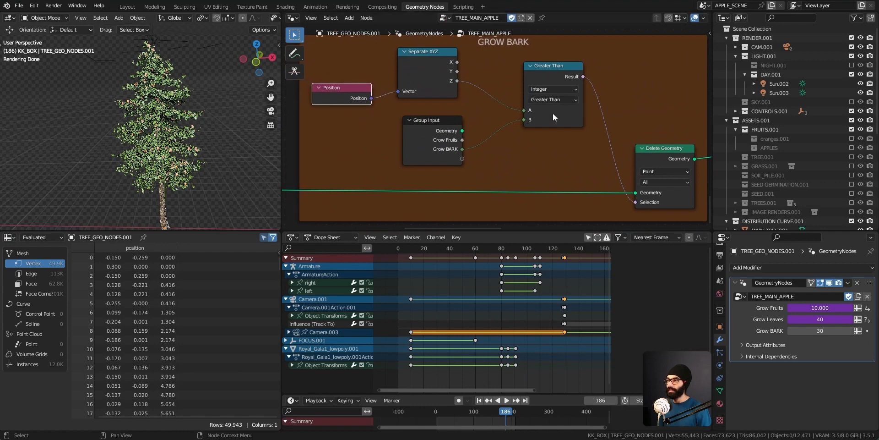
- Try a Grow BARK value of 50, and then set it to 35
middle_drag(669, 174, 644, 163)
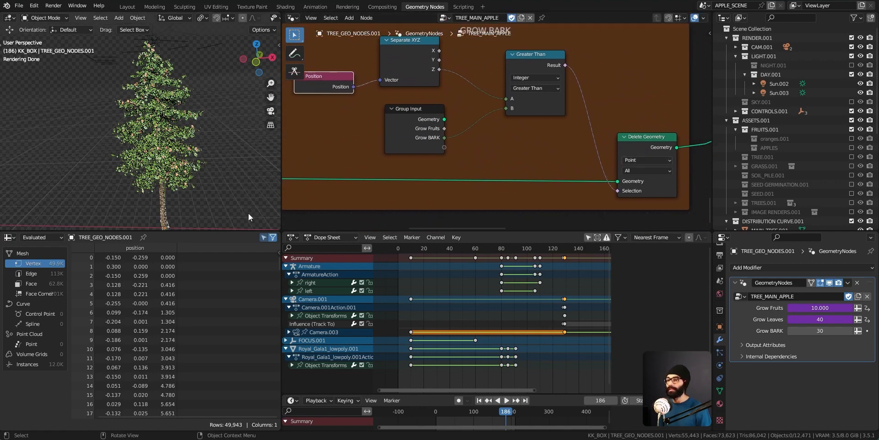
drag(819, 330, 852, 330)
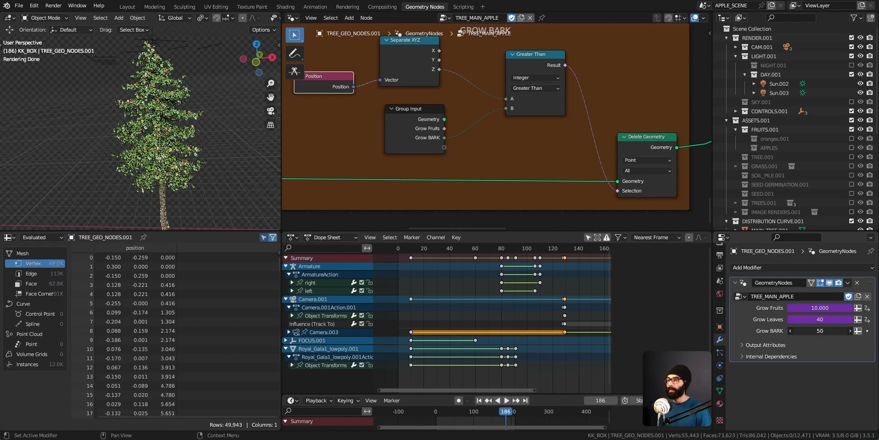
drag(820, 330, 817, 330)
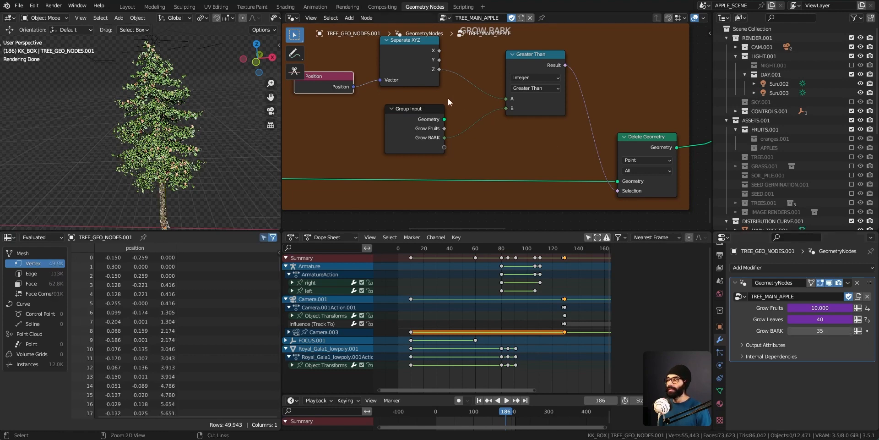
- Review the GROW BARK inputs and examine the nodes in the GROW LEAVES frame
ctrl+middle_drag(449, 98, 449, 73)
middle_drag(338, 98, 466, 126)
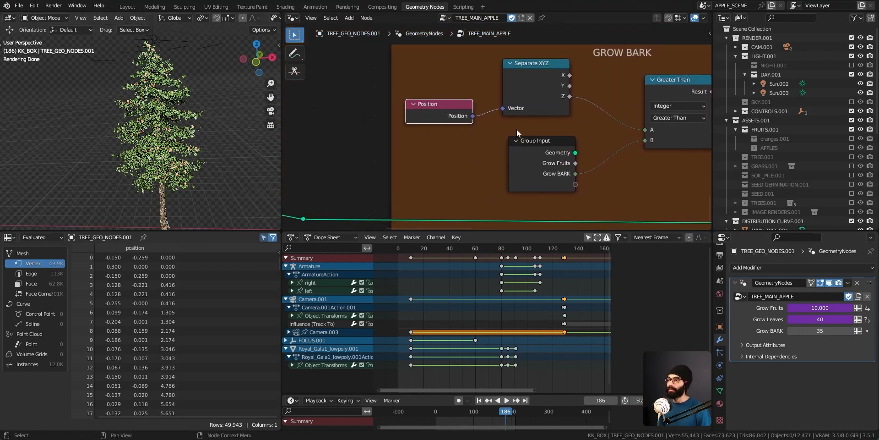
scroll(527, 128, down, 4)
middle_drag(529, 102, 534, 167)
scroll(530, 115, down, 9)
scroll(518, 123, up, 8)
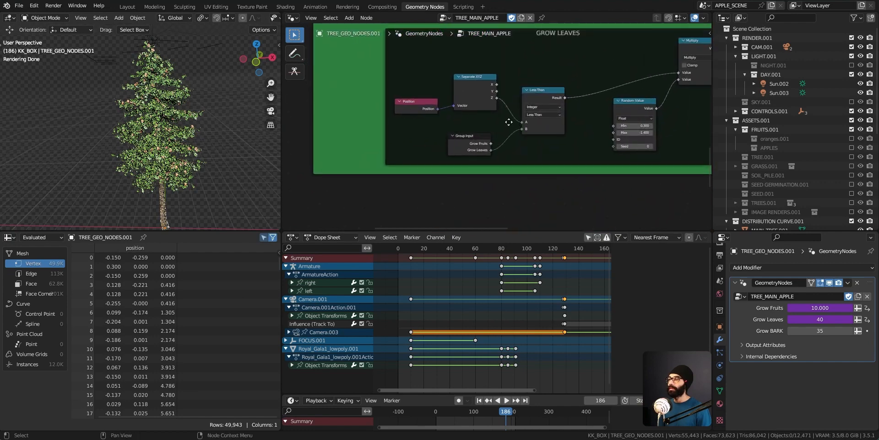
- Examine the Position, Separate XYZ and Greater Than nodes that control leaf distribution in the LEAVES frame
middle_drag(507, 126, 527, 197)
scroll(507, 126, up, 2)
middle_drag(506, 112, 501, 171)
scroll(501, 171, down, 4)
middle_drag(441, 96, 449, 115)
mouse_move(384, 121)
mouse_down()
mouse_move(378, 110)
mouse_move(393, 121)
mouse_up()
middle_drag(501, 184, 456, 172)
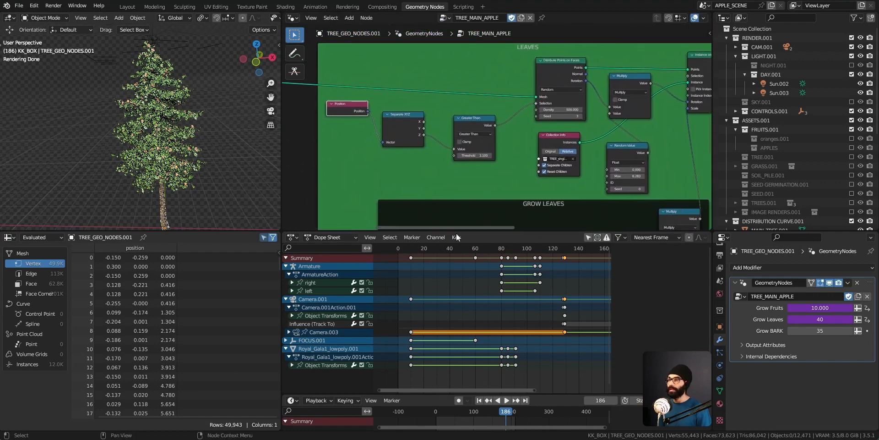
- Enlarge the node editor and preview the output of the Instance on Points node in the LEAVES frame
drag(474, 231, 455, 359)
middle_drag(525, 257, 483, 222)
scroll(492, 192, down, 2)
alt+shift+click(643, 103)
scroll(524, 191, up, 4)
middle_drag(524, 192, 456, 240)
middle_drag(644, 136, 576, 137)
ctrl+middle_drag(577, 137, 572, 147)
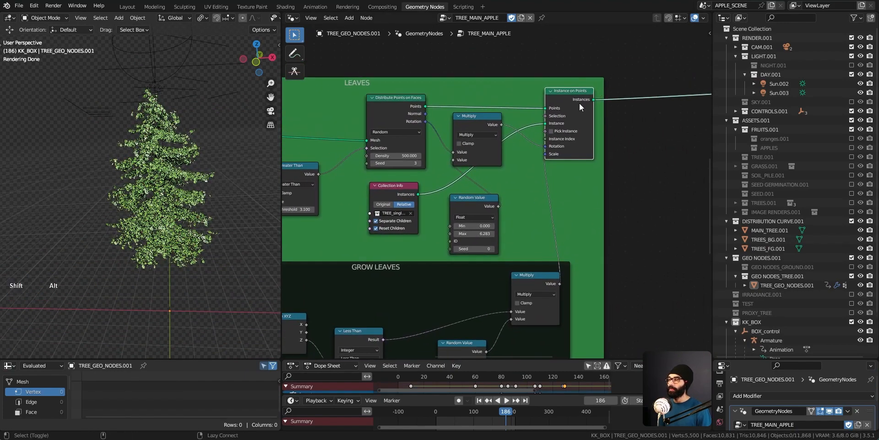
- Preview the Distribute Points on Faces output in the LEAVES frame and inspect the Greater Than threshold feeding its selection
middle_drag(559, 173, 595, 179)
middle_drag(207, 166, 208, 159)
middle_drag(396, 211, 502, 209)
alt+shift+click(544, 109)
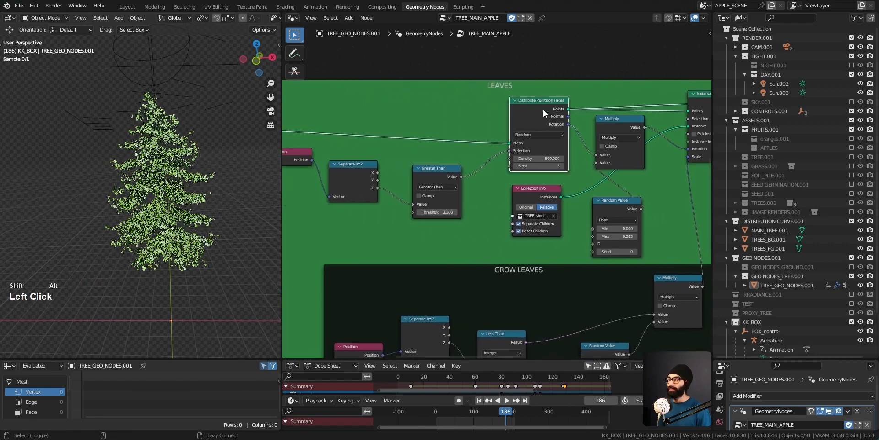
middle_drag(413, 215, 192, 188)
middle_drag(546, 260, 539, 225)
ctrl+middle_drag(540, 191, 530, 232)
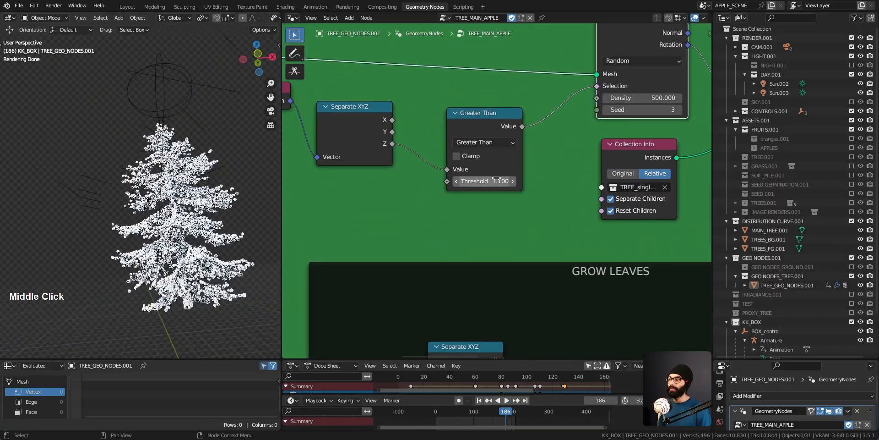
- Arrange the Position and Separate XYZ nodes beside Greater Than and vary its threshold, finishing at 3.100
drag(355, 133, 376, 144)
middle_drag(364, 168, 412, 178)
drag(320, 117, 358, 123)
drag(435, 169, 420, 167)
drag(531, 191, 503, 191)
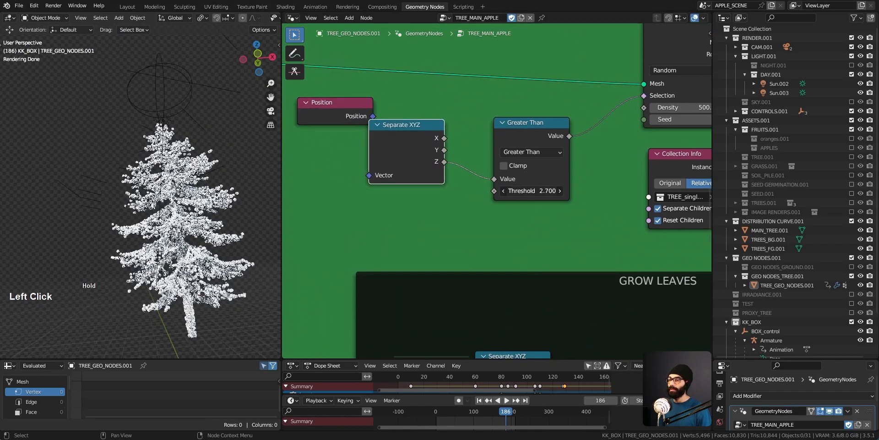
mouse_move(531, 190)
mouse_down()
mouse_move(568, 191)
mouse_move(529, 191)
mouse_up()
middle_drag(400, 211, 441, 221)
drag(440, 164, 463, 153)
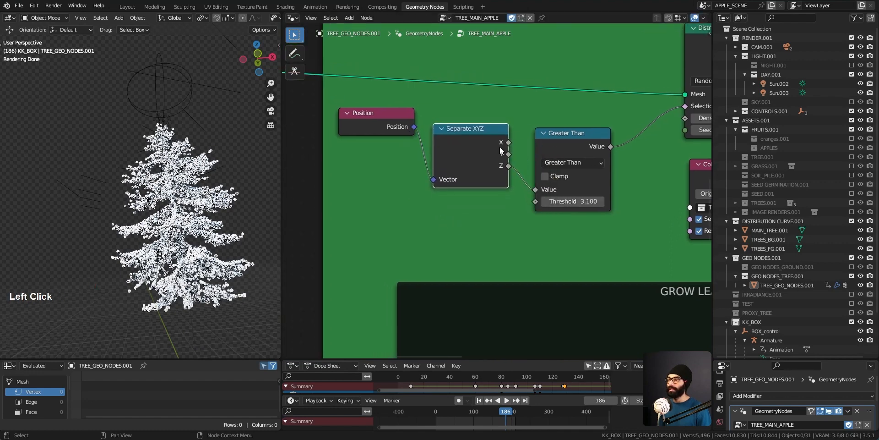
- Cut the Z link into Greater Than, add an Index node, and connect Index to the Greater Than value
ctrl+right_drag(520, 170, 446, 219)
key(shift+a)
text(sind)
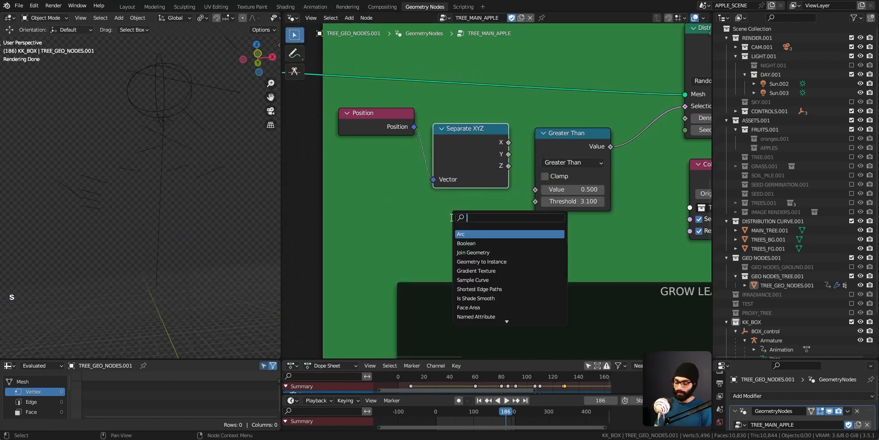
key(Return)
click(441, 223)
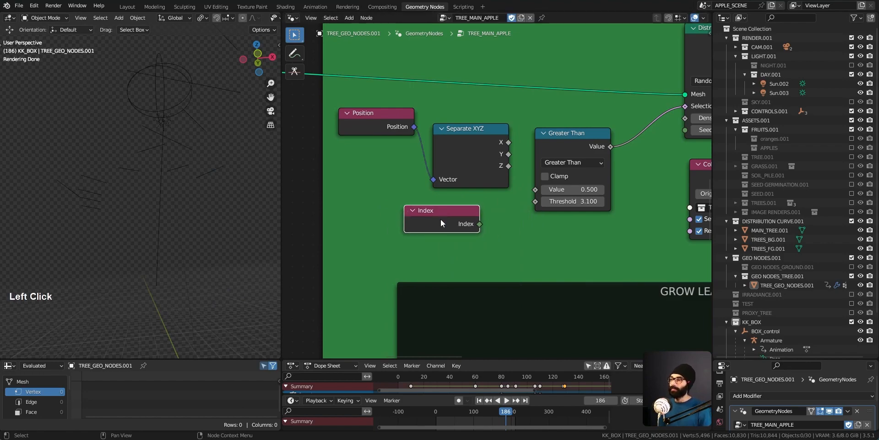
drag(479, 224, 556, 201)
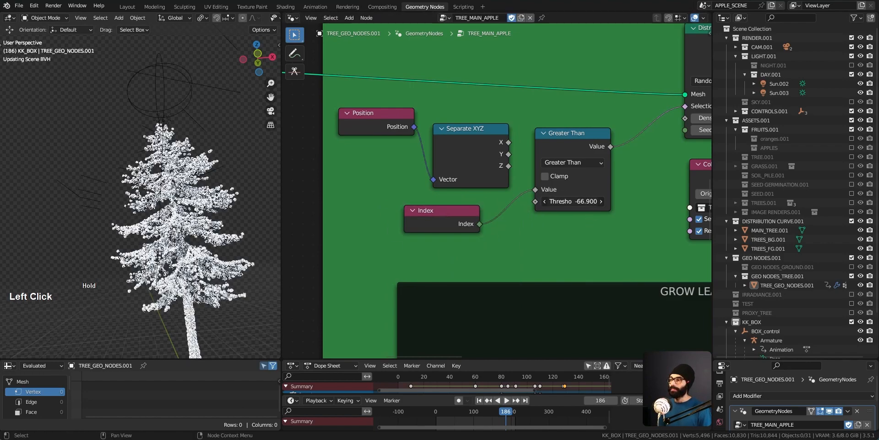
- Replace the math Greater Than with an Integer Compare Greater Than node, linking Index to A and its result to Selection
key(x)
click(538, 208)
key(shift+a)
text(gr)
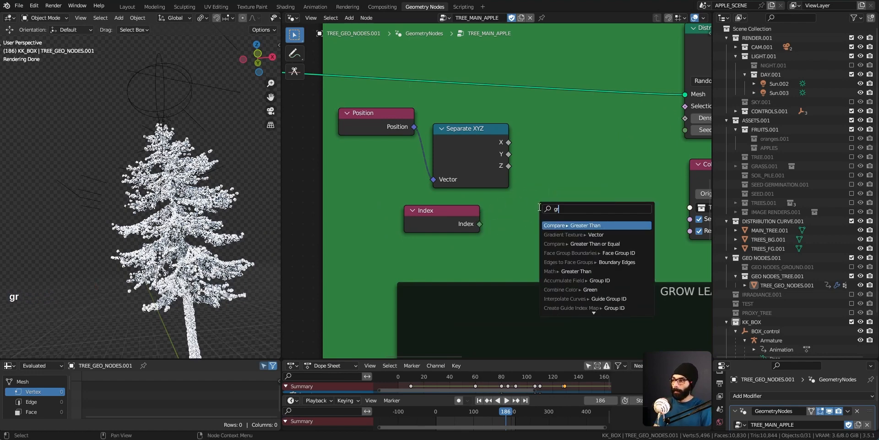
key(Return)
click(548, 170)
middle_drag(542, 190, 466, 204)
drag(547, 195, 608, 121)
shift+middle_drag(155, 220, 147, 174)
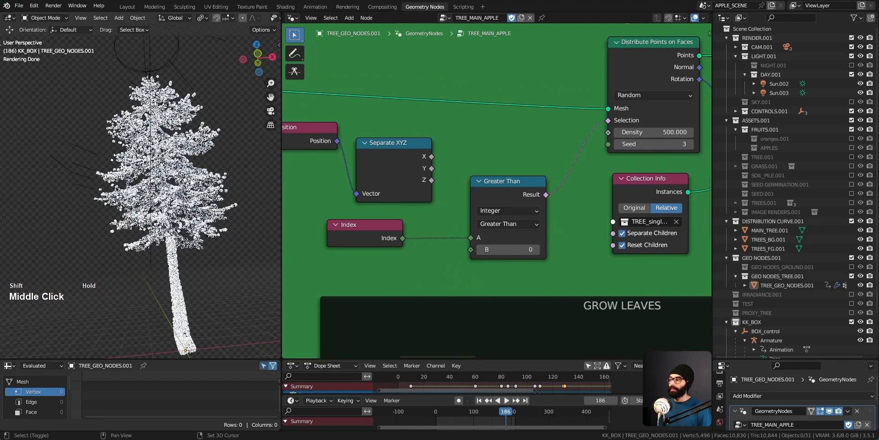
- Set B of the Integer Greater Than node to 100000 and inspect the resulting point distribution on the tree
drag(509, 249, 526, 249)
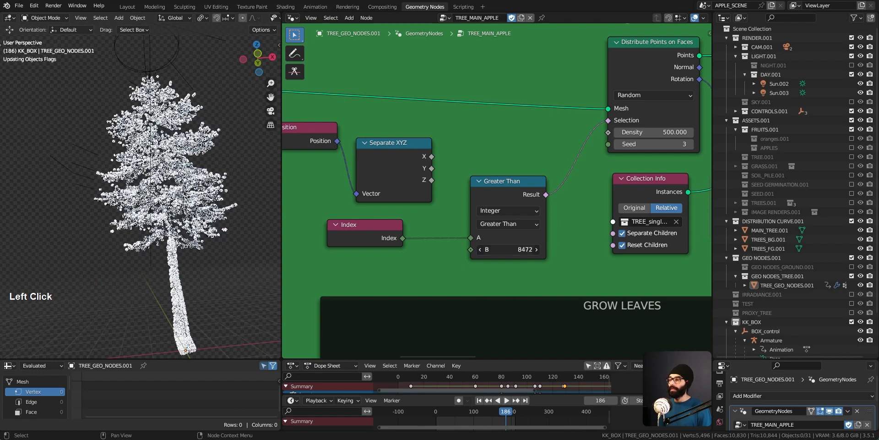
double_click(502, 254)
text(100000)
key(Return)
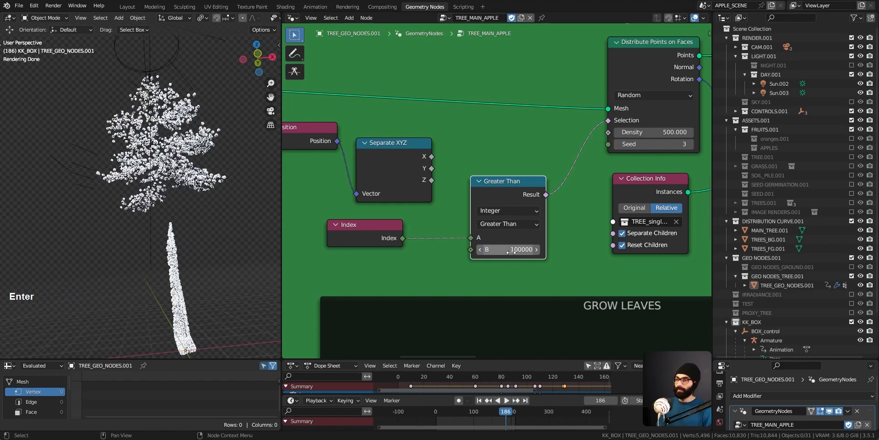
ctrl+middle_drag(142, 247, 171, 181)
middle_drag(172, 330, 179, 279)
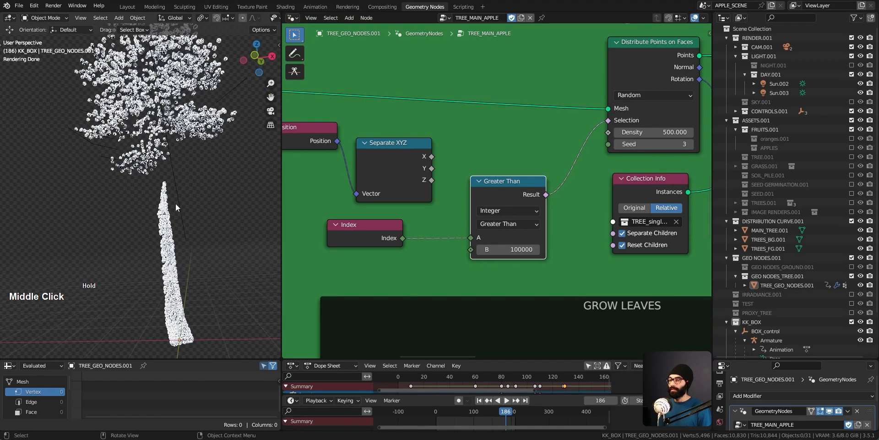
middle_drag(157, 204, 161, 201)
- Feed the Z output into the Compare node as a Float comparison and set B to 4.400
middle_drag(497, 211, 515, 210)
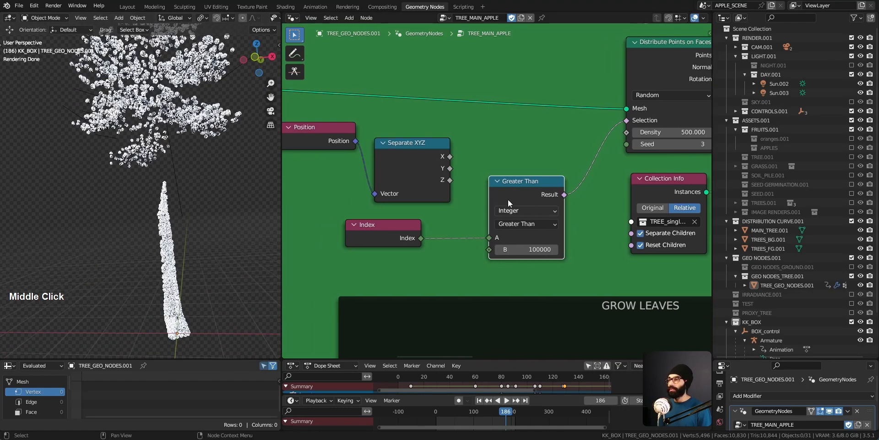
drag(451, 180, 628, 120)
middle_drag(151, 193, 173, 216)
middle_drag(530, 188, 576, 206)
click(576, 206)
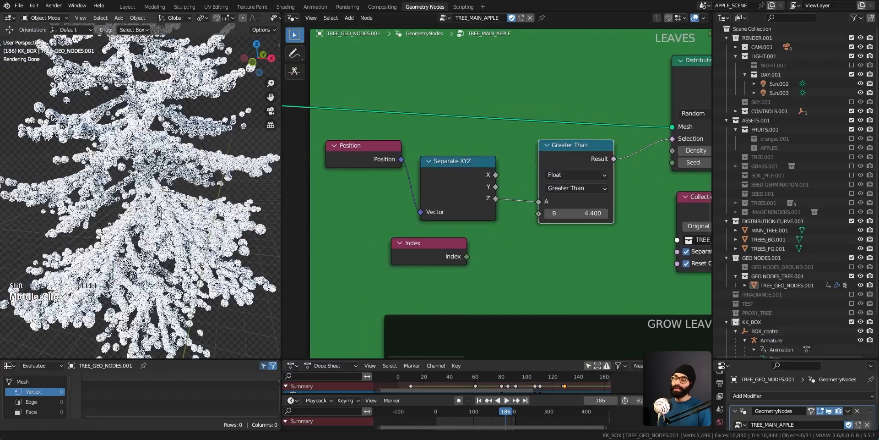
- Examine the distributed points around the tree and the nodes in the FRUIT frame
middle_drag(137, 192, 256, 205)
scroll(147, 197, up, 3)
middle_drag(115, 119, 146, 113)
ctrl+middle_drag(133, 172, 137, 92)
middle_drag(485, 217, 440, 187)
ctrl+middle_drag(551, 229, 554, 145)
middle_drag(624, 73, 526, 252)
ctrl+middle_drag(526, 252, 494, 228)
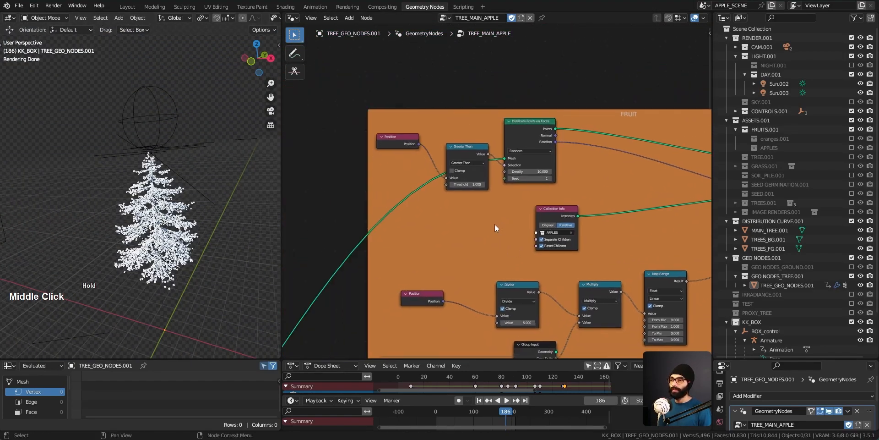
middle_drag(568, 286, 578, 230)
mouse_move(578, 229)
middle_down()
mouse_move(422, 141)
mouse_move(570, 232)
middle_up()
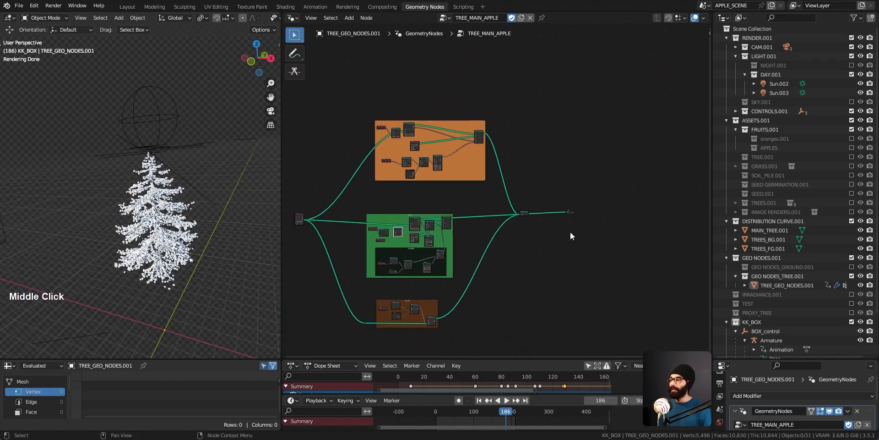
- Preview the joined output of the fruit, leaf and bark branches and select the complete tree
alt+shift+click(523, 213)
middle_drag(177, 219, 171, 258)
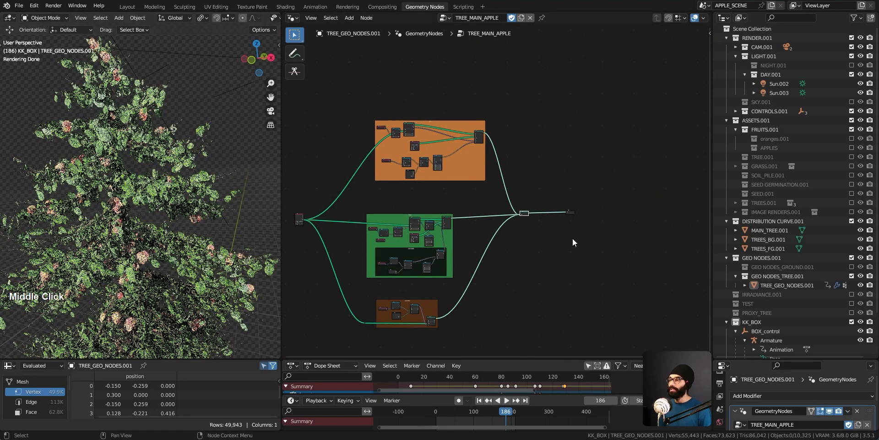
middle_drag(117, 196, 188, 315)
click(189, 315)
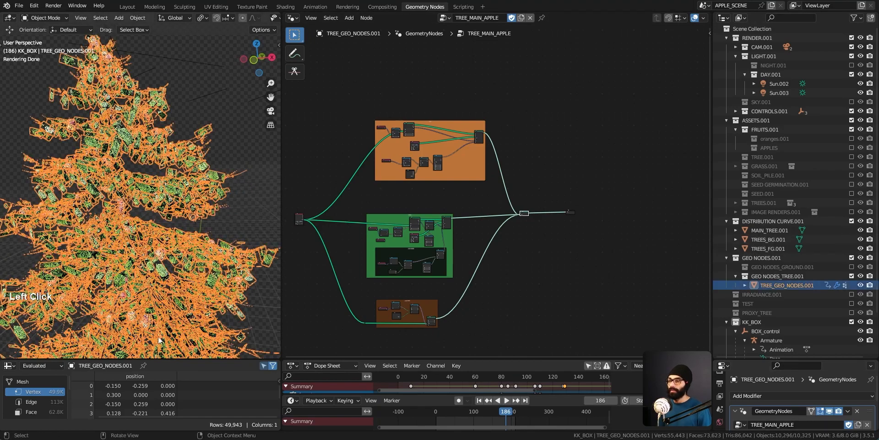
- Enlarge the spreadsheet and show the face data of TREE_GEO_NODES.001
drag(142, 361, 142, 252)
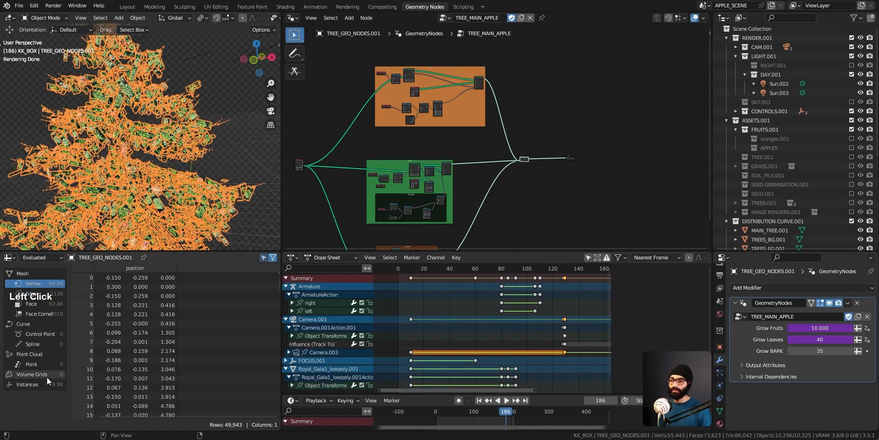
drag(131, 255, 114, 312)
click(32, 364)
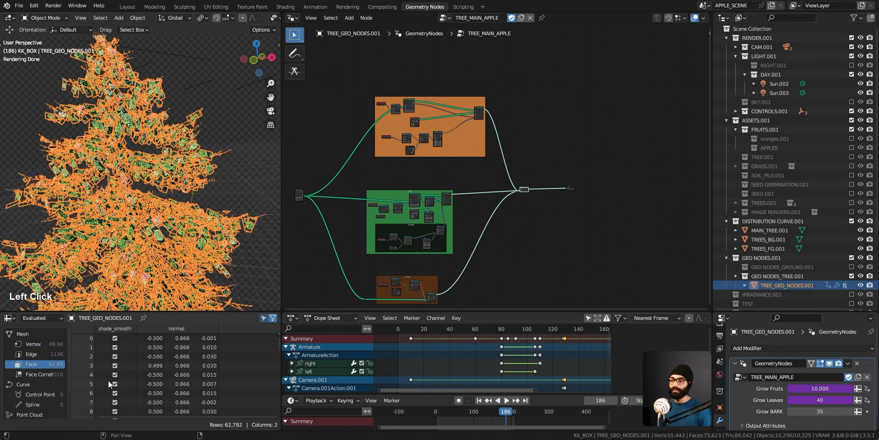
middle_drag(182, 295, 192, 192)
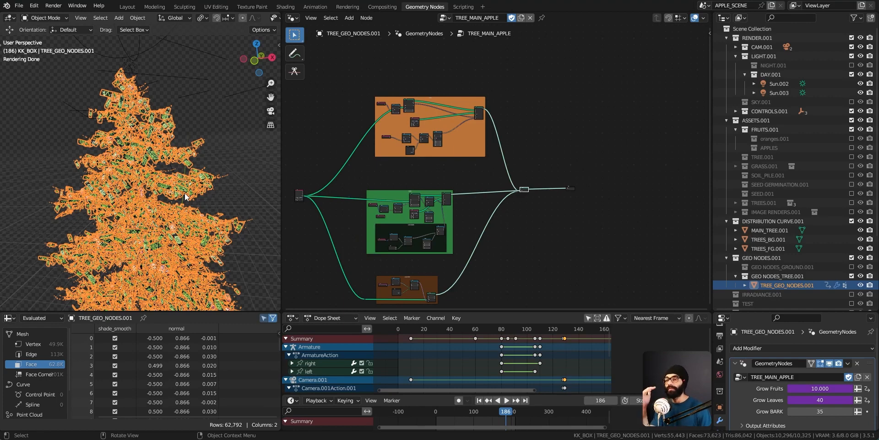
- Switch to the In The Khud notes to read the ITK checklist, and return to Blender
key(alt+Tab)
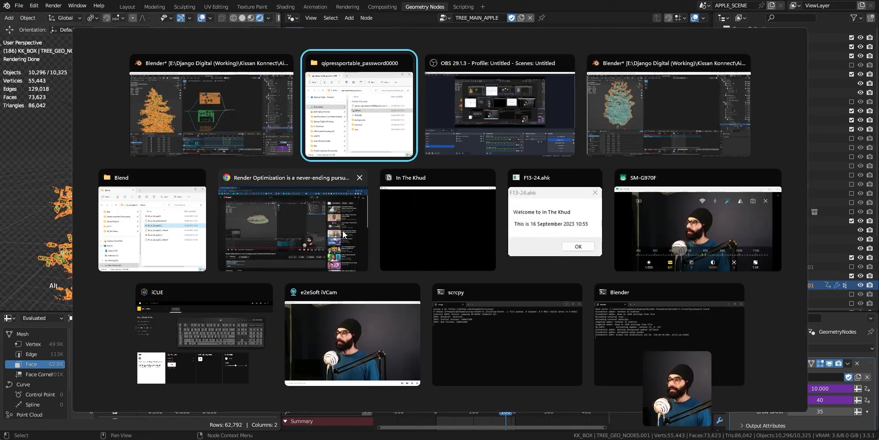
alt+click(342, 231)
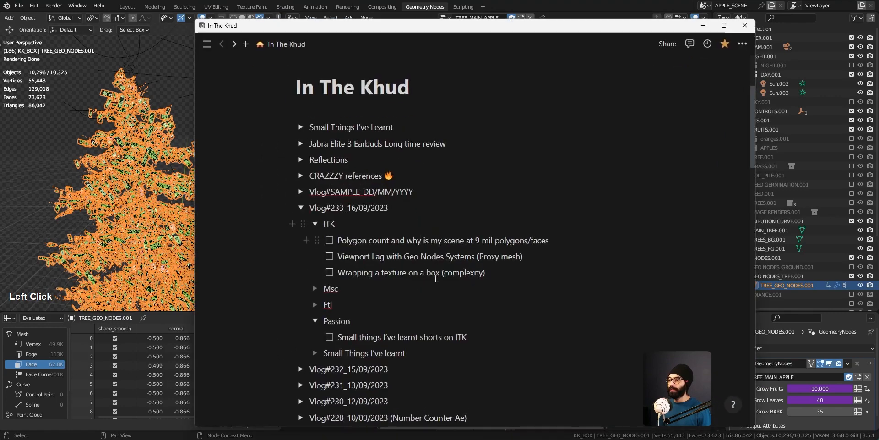
scroll(406, 235, down, 1)
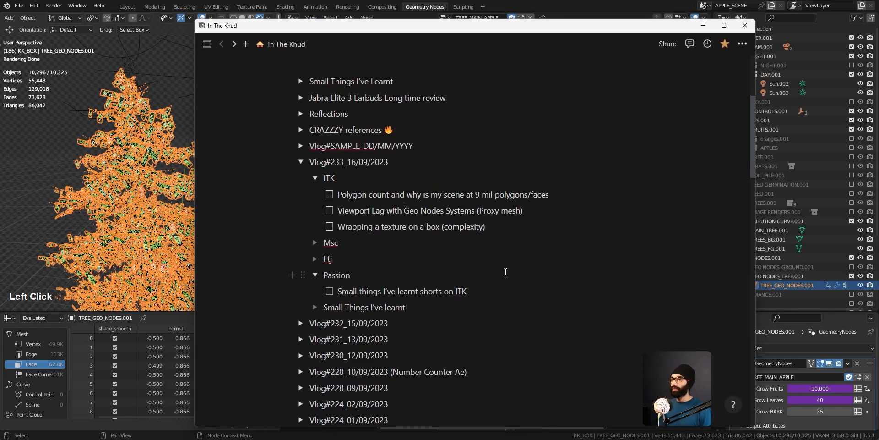
key(alt+Tab)
- Exclude the GEO NODES_TREE.001 collection from the view layer and include GEO NODES_GROUND.001
ctrl+middle_drag(233, 225, 243, 147)
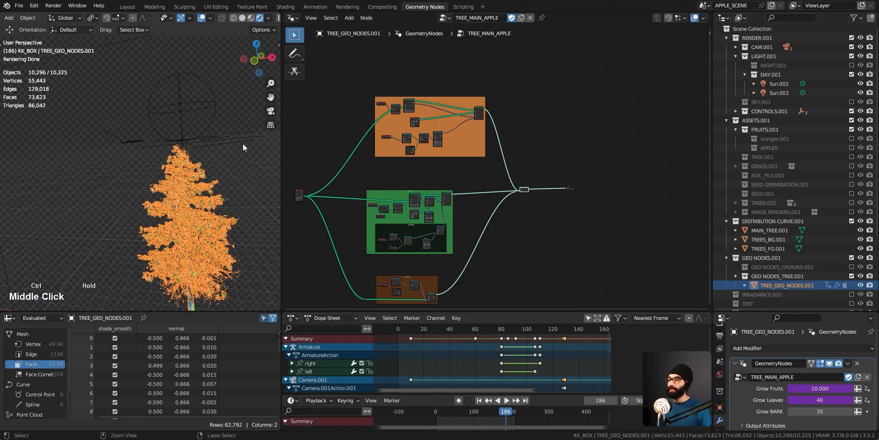
middle_drag(225, 251, 185, 200)
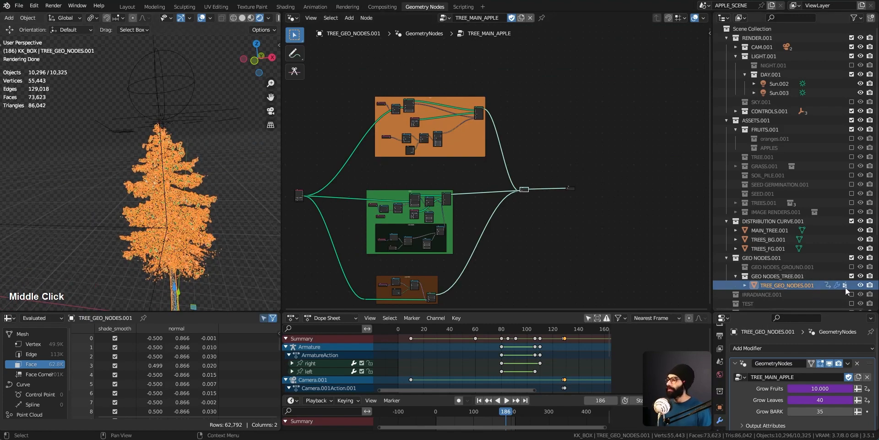
click(851, 276)
click(852, 267)
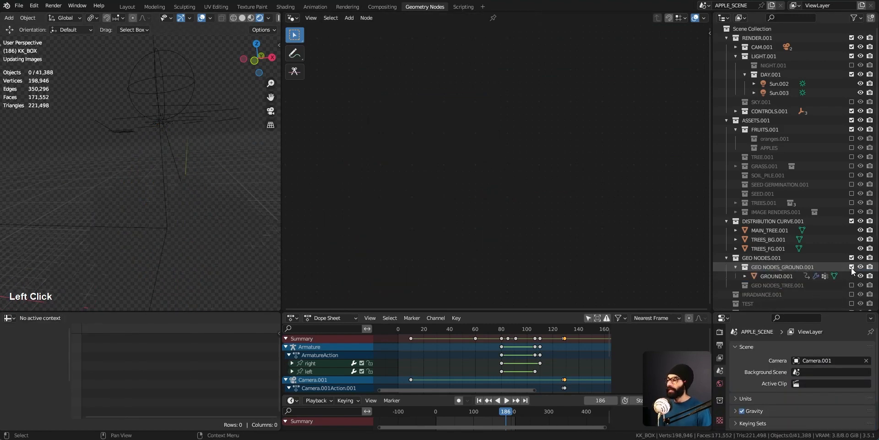
- Switch the 3D view to Solid shading and enlarge it to show the whole ground scene
mouse_move(165, 151)
ctrl+middle_down()
mouse_move(165, 132)
mouse_move(162, 161)
mouse_move(120, 119)
ctrl+middle_up()
key(z)
click(345, 227)
mouse_move(120, 237)
middle_down()
mouse_move(125, 249)
mouse_move(276, 172)
mouse_move(138, 275)
mouse_move(146, 136)
mouse_move(163, 304)
middle_up()
drag(163, 310, 159, 414)
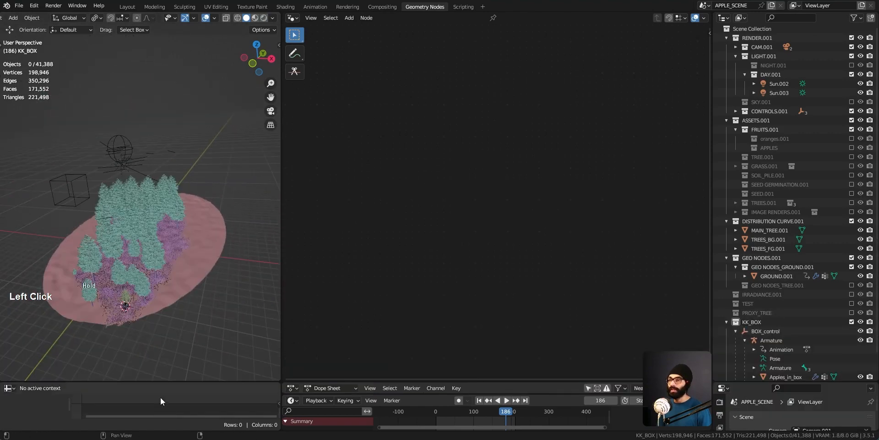
drag(279, 268, 372, 269)
- Select the GROUND.001 object to load its node tree, clear the selection, and view the forest scene
middle_drag(179, 302, 331, 179)
click(205, 269)
click(331, 179)
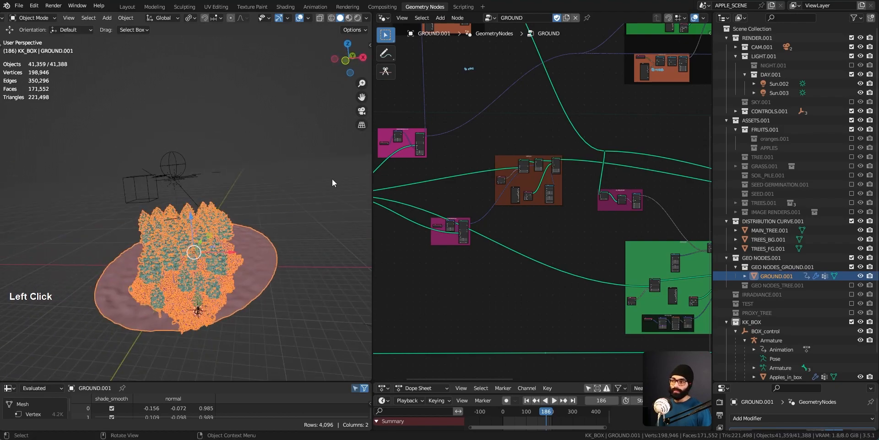
scroll(150, 259, up, 2)
middle_drag(150, 258, 218, 240)
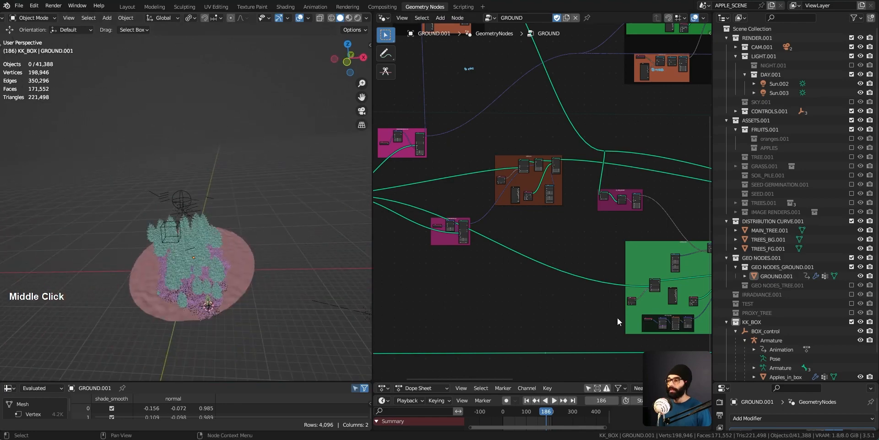
- Reveal the GROUND modifier inputs, enable PROXY, and inspect the proxy trees in a maximized 3D view
drag(768, 382, 778, 197)
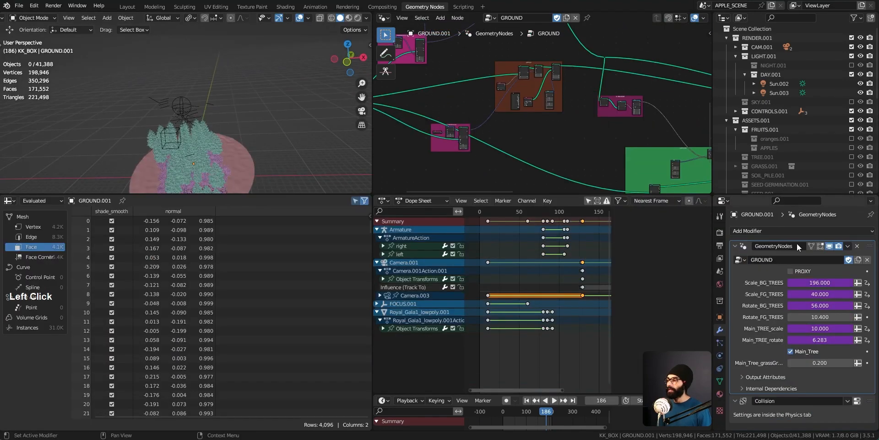
click(791, 271)
middle_drag(253, 88, 186, 149)
key(ctrl+space)
middle_drag(345, 254, 424, 348)
key(ctrl+space)
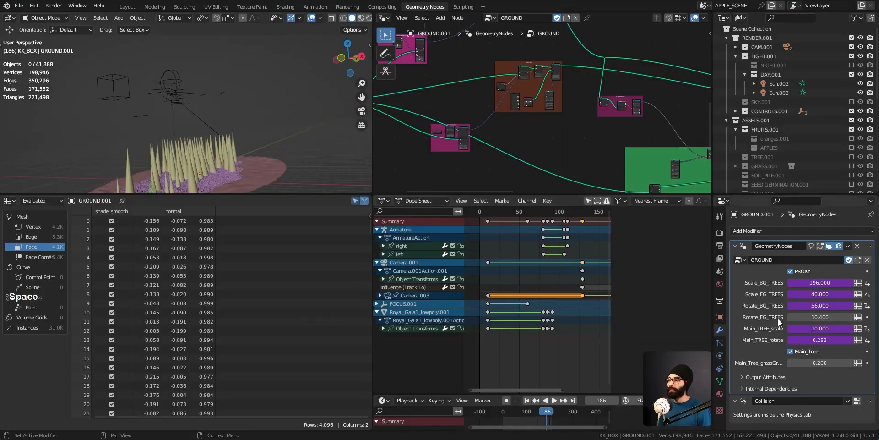
- Toggle PROXY to compare both tree versions, leave it disabled, and enlarge the 3D view
click(791, 271)
click(791, 271)
click(790, 271)
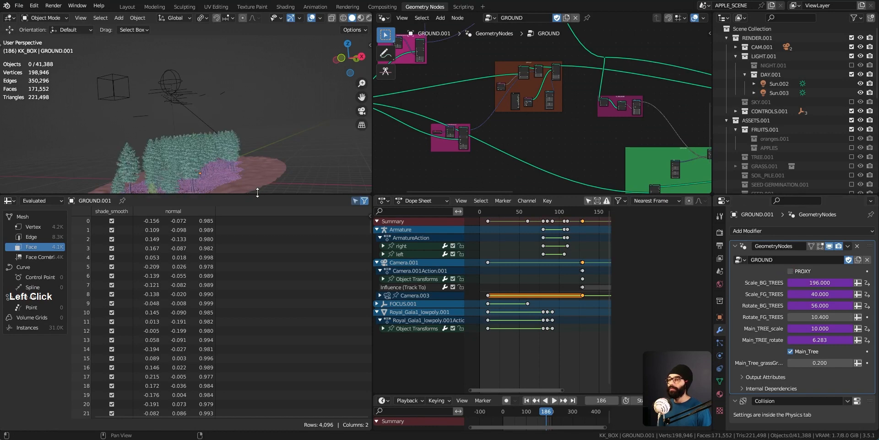
drag(259, 195, 260, 343)
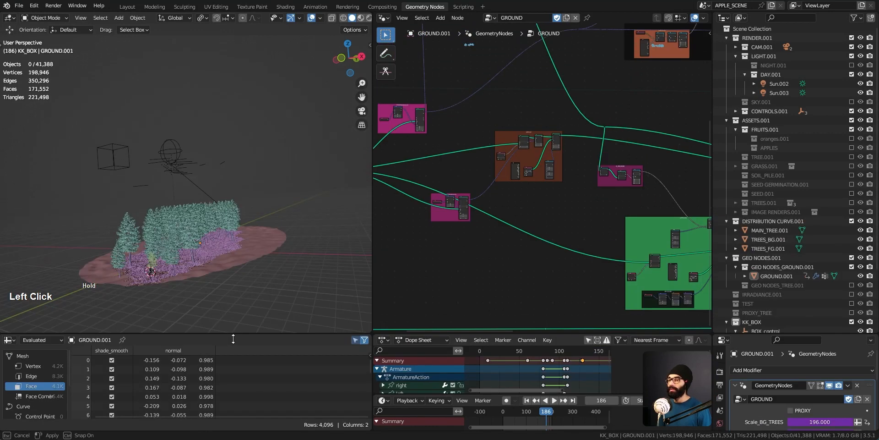
- Switch the 3D view to Rendered shading and orbit around the full-detail forest
mouse_move(199, 252)
ctrl+middle_down()
mouse_move(213, 219)
mouse_move(199, 230)
mouse_move(191, 281)
ctrl+middle_up()
key(z)
click(190, 219)
middle_drag(173, 228, 320, 275)
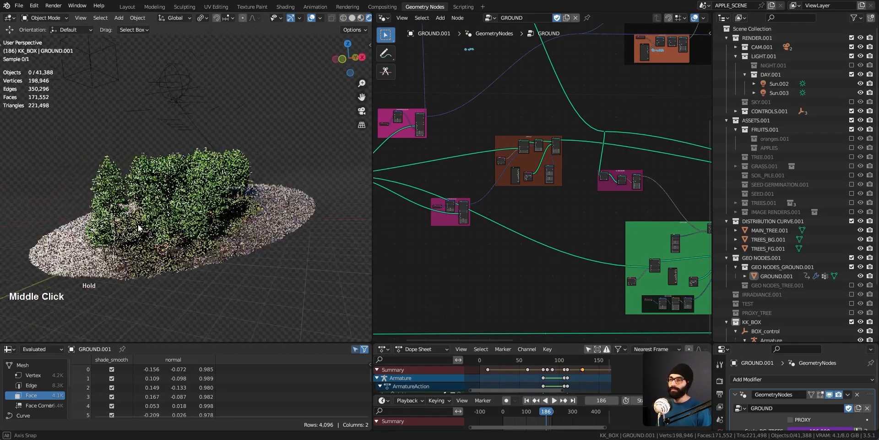
- Enable PROXY on the GROUND modifier and select the ground object in the rendered view
click(790, 419)
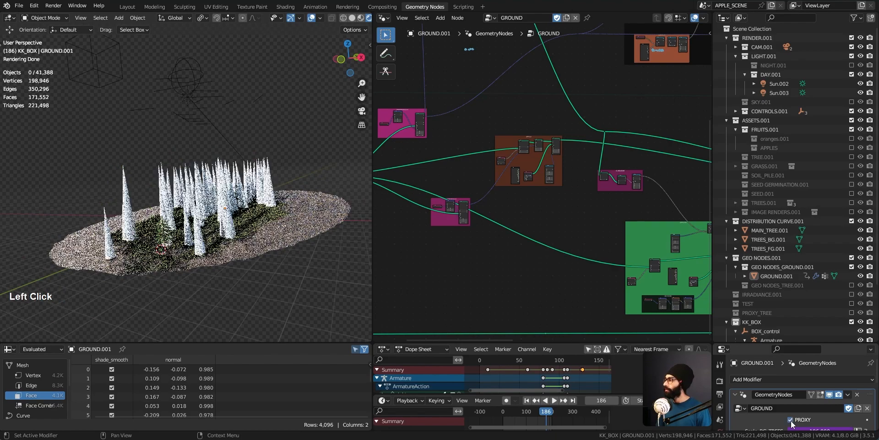
middle_drag(231, 221, 220, 240)
click(218, 257)
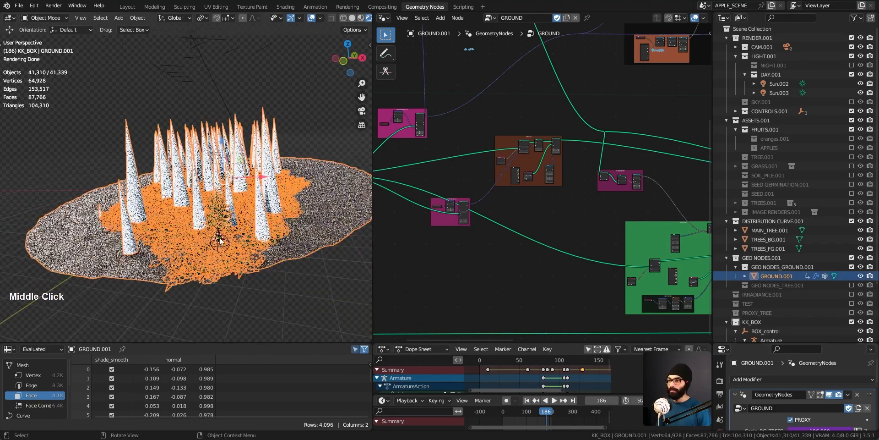
- Collapse the KK_BOX collection and briefly include the PROXY_TREE collection in the view layer to inspect its mesh in the 3D view
click(790, 419)
click(791, 419)
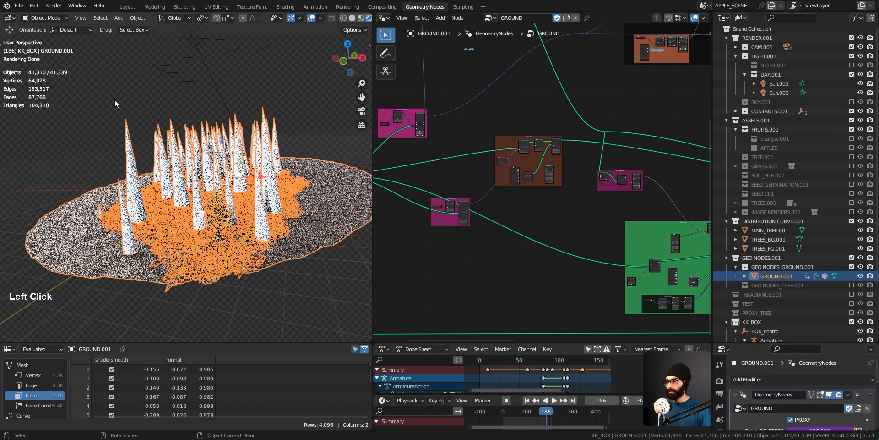
middle_drag(550, 236, 526, 257)
scroll(760, 311, down, 3)
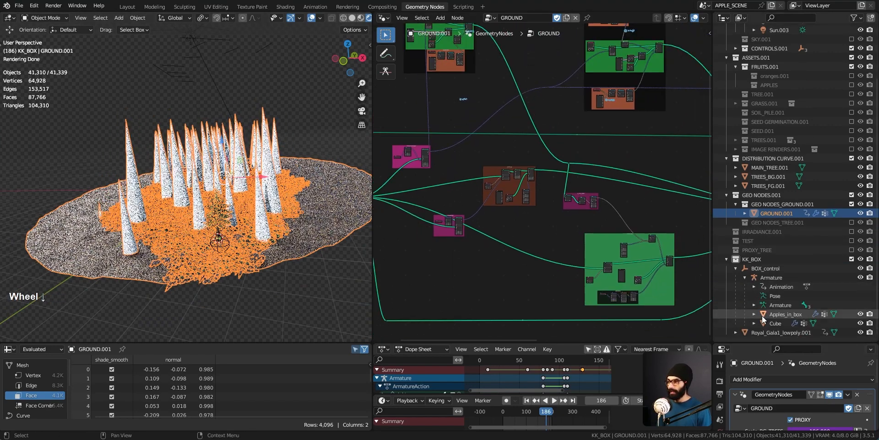
click(727, 258)
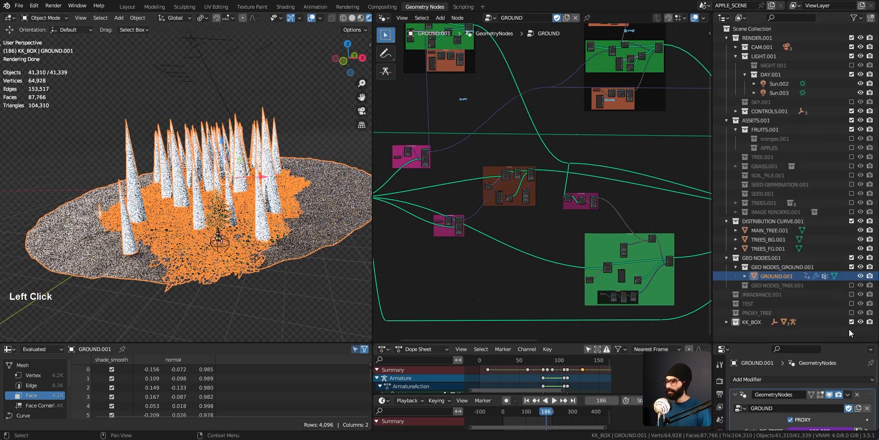
click(851, 313)
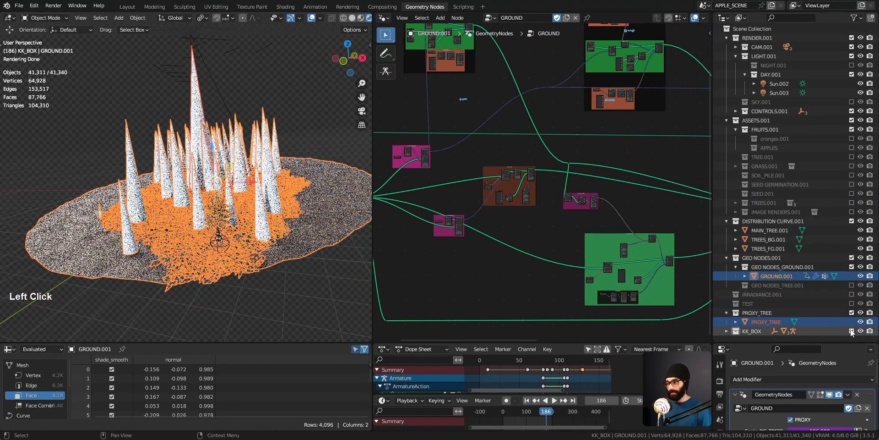
click(851, 313)
middle_drag(282, 212, 264, 210)
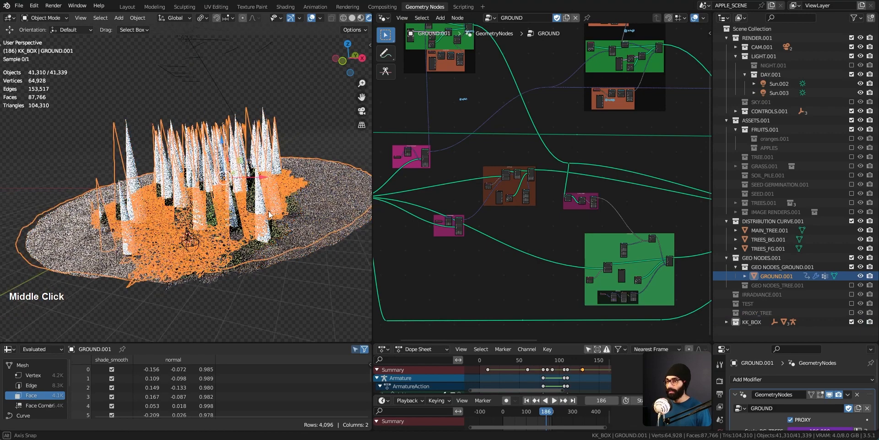
- Locate the Switch node in the SCATTER_TREES frame that chooses between the TREE-fg.001 and PROXY_TREE collections
middle_drag(578, 272, 564, 277)
scroll(565, 277, down, 6)
middle_drag(531, 179, 575, 211)
ctrl+middle_drag(572, 209, 546, 232)
middle_drag(464, 181, 523, 263)
middle_drag(628, 222, 492, 223)
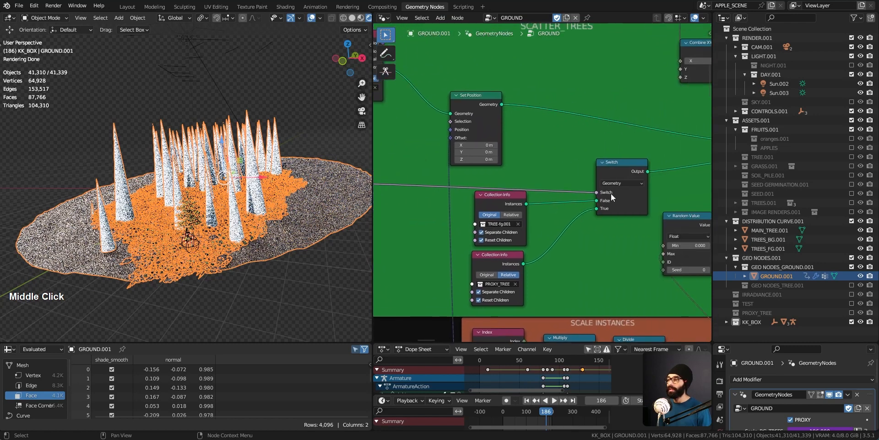
- Trace the PROXY group input to the tree Switch node, select the PROXY_TREE Collection Info node, and disable PROXY on the GROUND modifier
drag(600, 164, 604, 155)
middle_drag(541, 183, 650, 188)
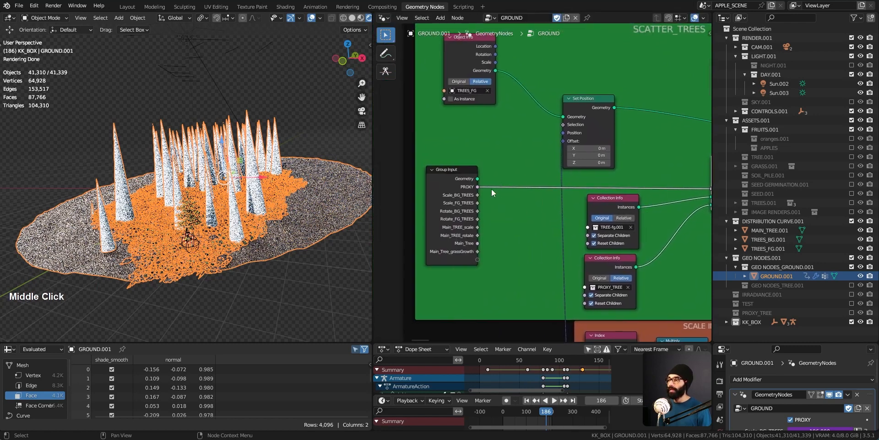
middle_drag(490, 192, 406, 187)
ctrl+middle_drag(622, 184, 628, 211)
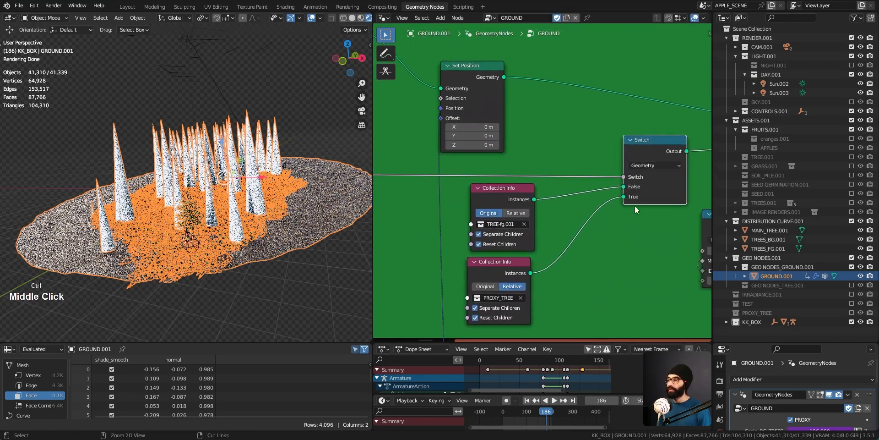
drag(506, 266, 507, 267)
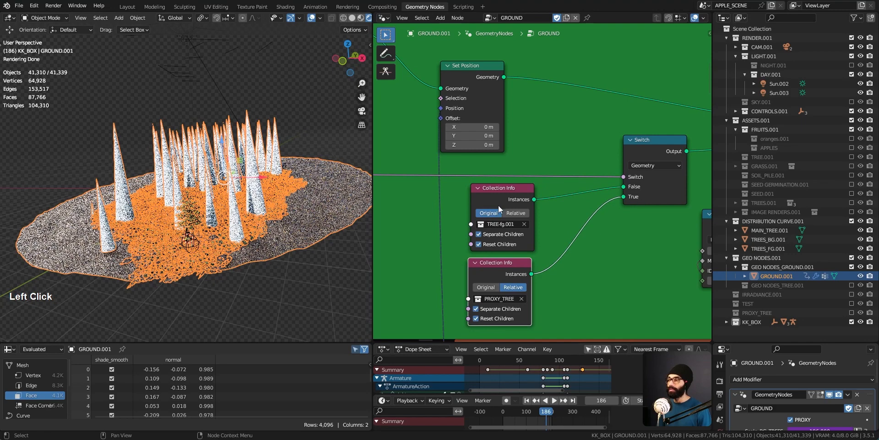
click(790, 419)
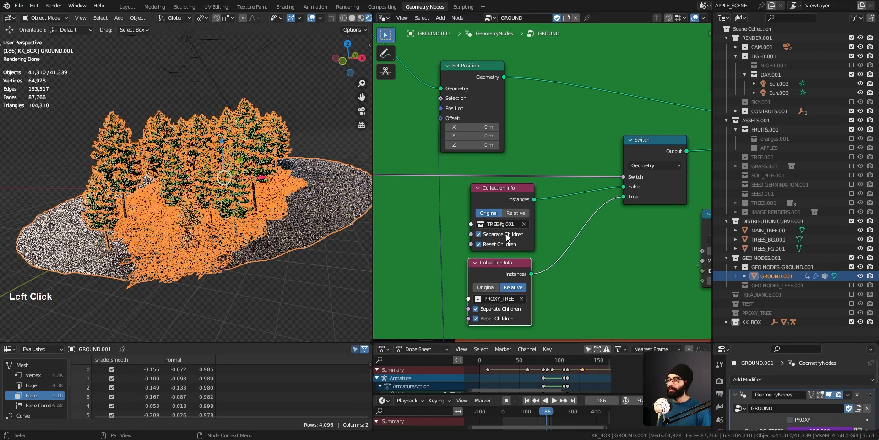
- Check the ITK topics under Vlog#233_16/09/2023 in the In The Khud notes window and return to Blender
key(alt+Tab)
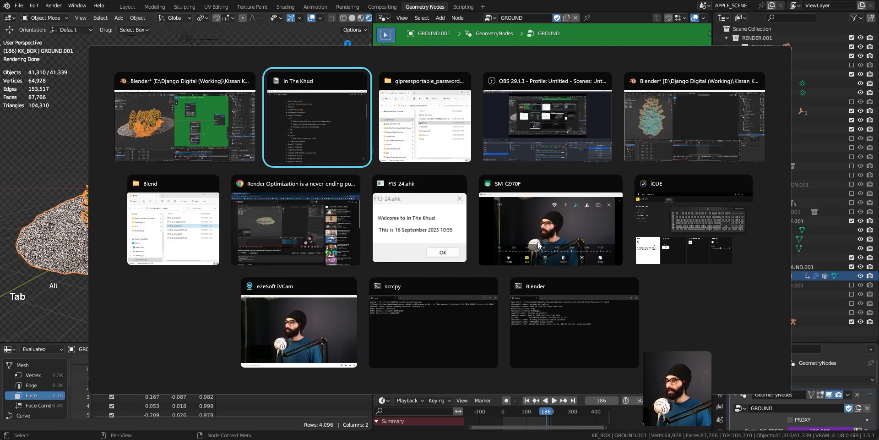
key(alt+Tab)
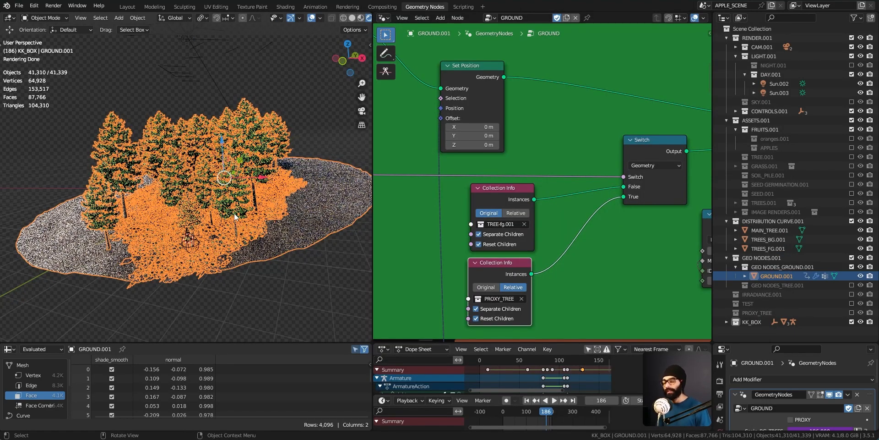
key(alt+Tab)
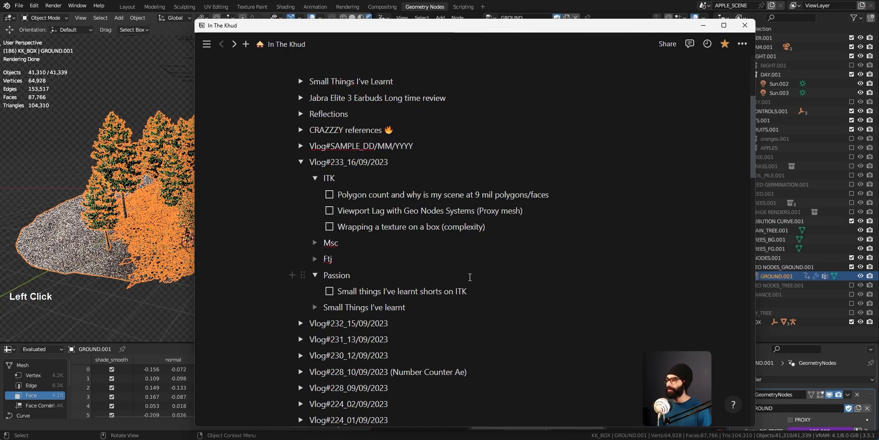
key(alt+Tab)
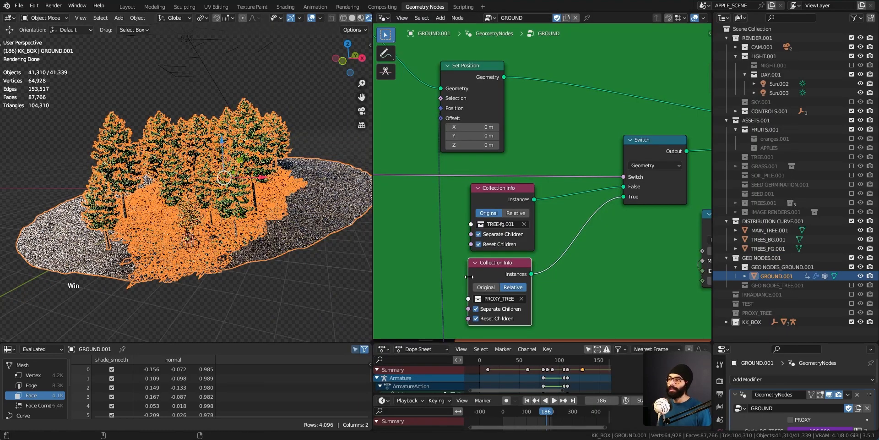
- Open the gift box final artwork PDF from the Kissan Konnect project's Artwork folder in File Explorer
key(super+e)
scroll(450, 242, down, 2)
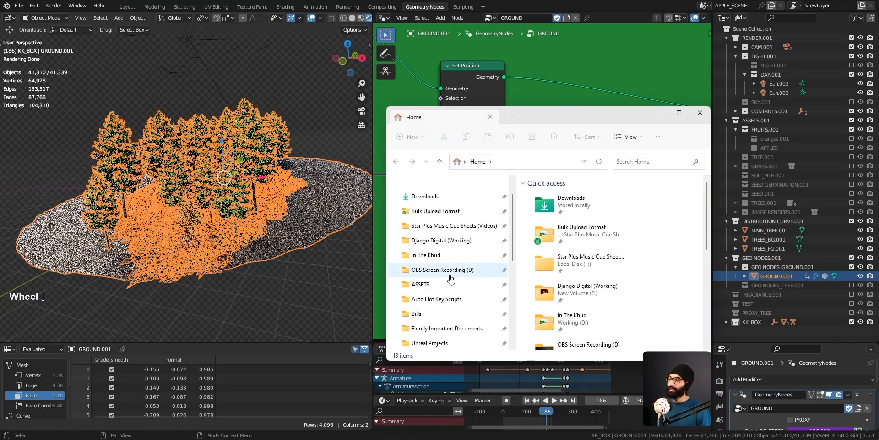
click(450, 242)
double_click(567, 253)
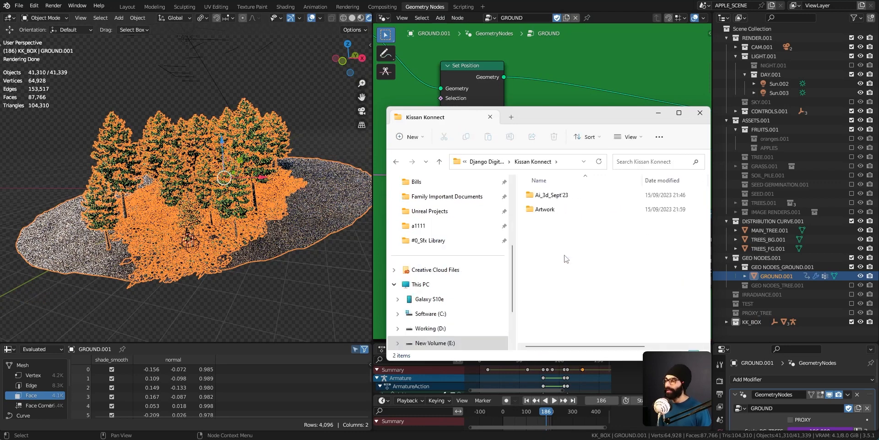
double_click(562, 208)
double_click(564, 209)
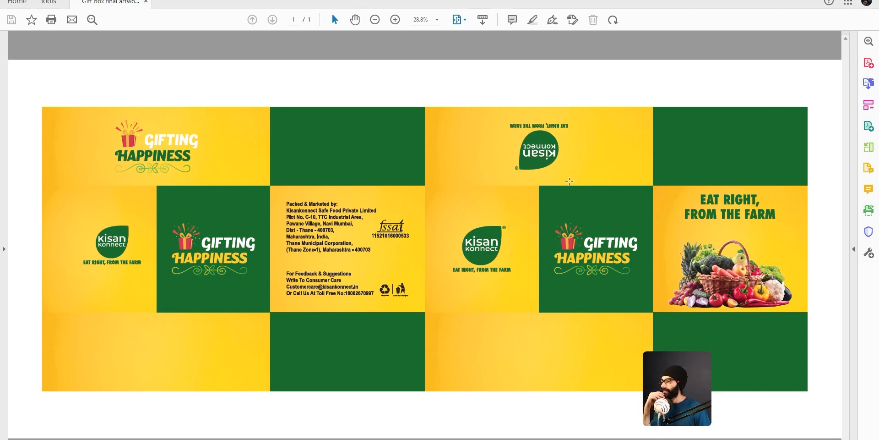
- Open the KKBox.jpeg reference photo from the Ref folder inside Kissan Konnect's Ai_3d_Sept'23 folder
key(alt+Tab)
click(497, 164)
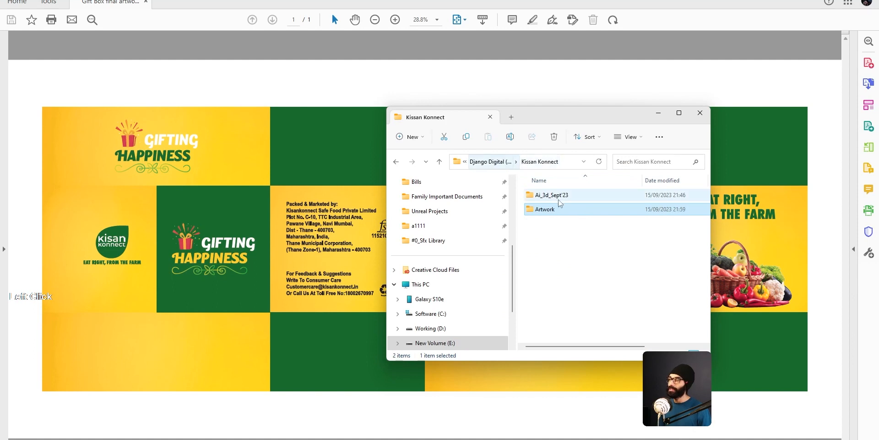
double_click(554, 195)
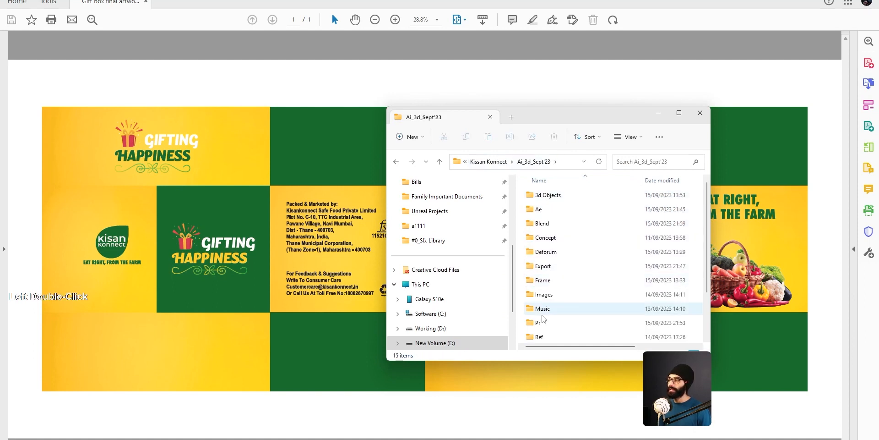
double_click(539, 337)
click(552, 212)
double_click(552, 212)
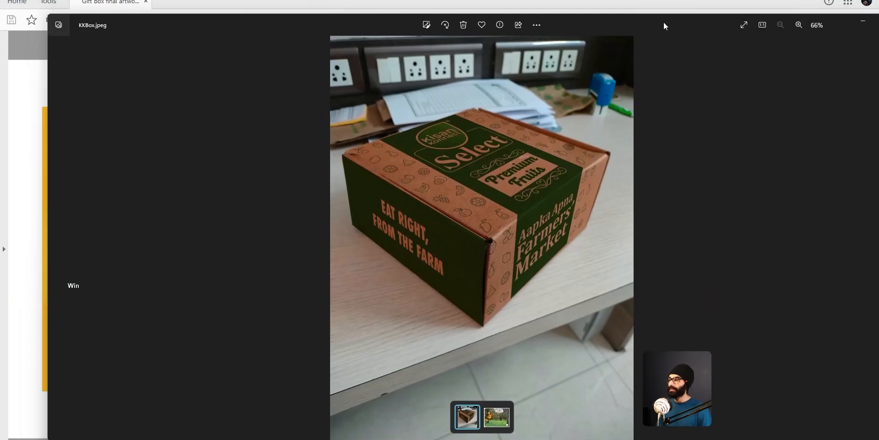
- Tile the box photo side by side with the gift box artwork PDF and enlarge the photo
key(super+Right)
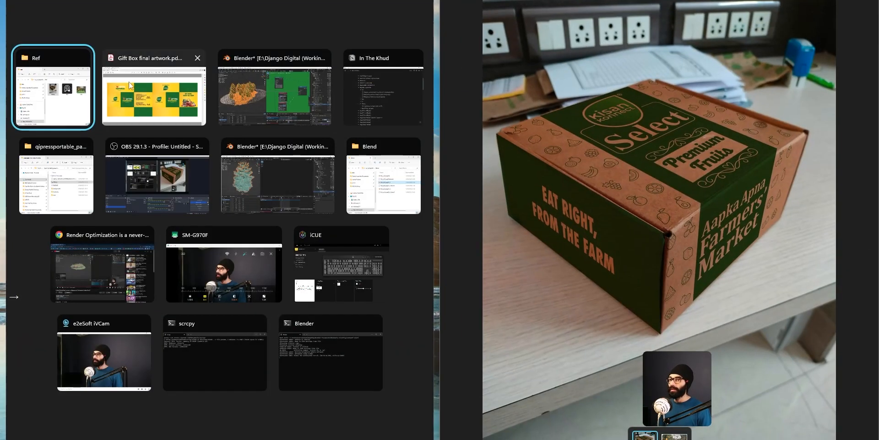
click(201, 120)
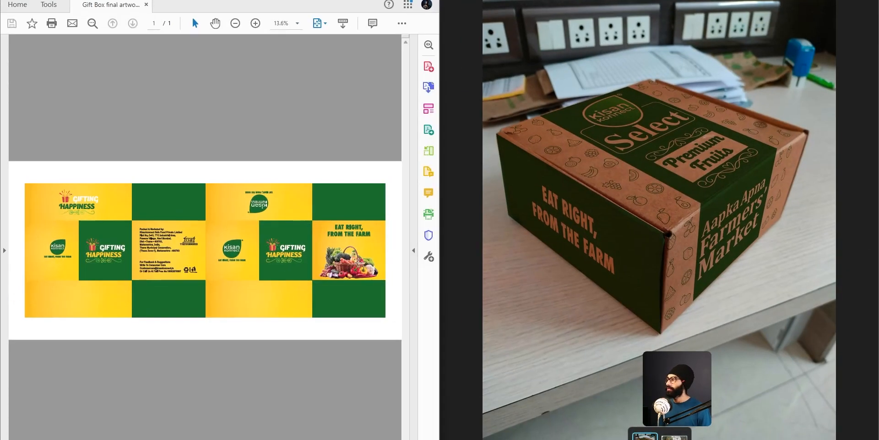
scroll(707, 204, up, 1)
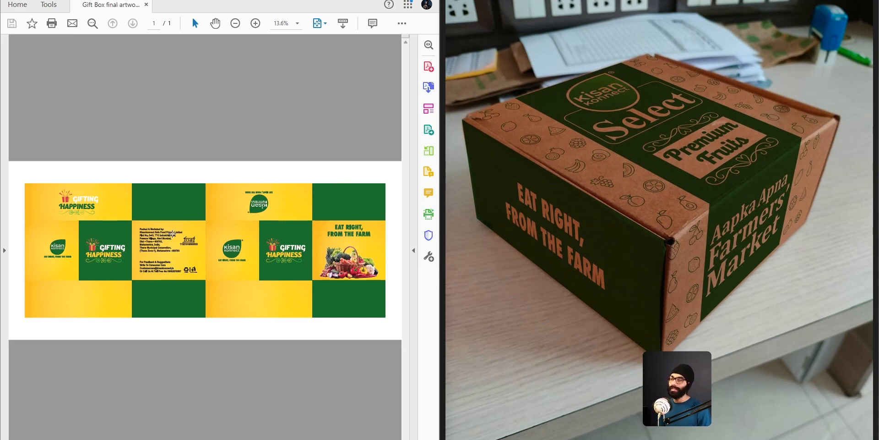
- Switch back to Blender and show the KK_BOX Cube in local view within the UV Editing workspace
key(alt+Tab)
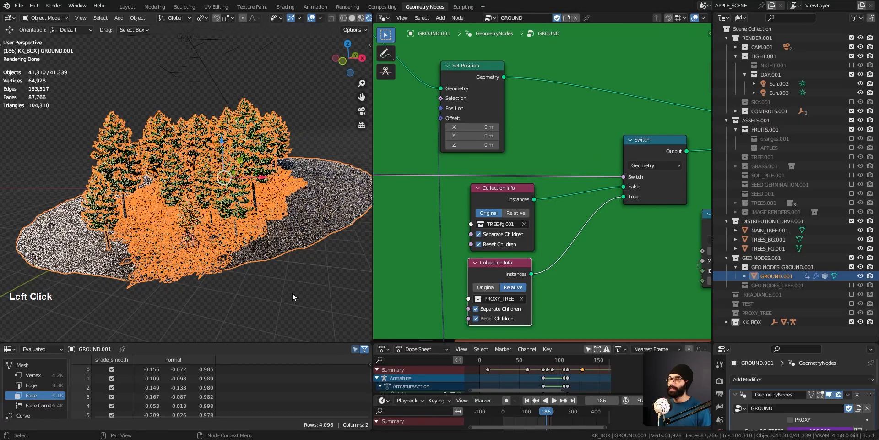
key(Tab)
click(234, 282)
mouse_move(214, 285)
middle_down()
mouse_move(201, 286)
mouse_move(210, 276)
middle_up()
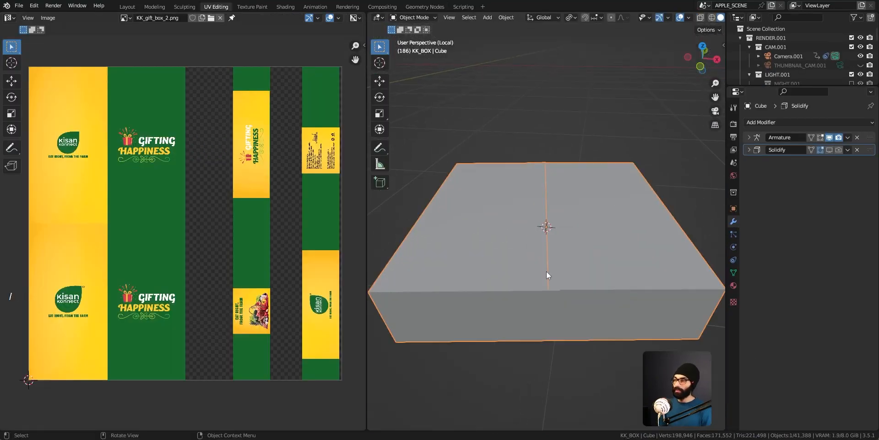
- Inspect the box's UV layout over KK_gift_box_2.png in Edit Mode, switch to Rendered shading, and return to Object Mode
key(Tab)
mouse_move(588, 226)
middle_down()
mouse_move(557, 138)
mouse_move(644, 101)
mouse_move(573, 212)
mouse_move(534, 147)
mouse_move(526, 221)
middle_up()
key(z)
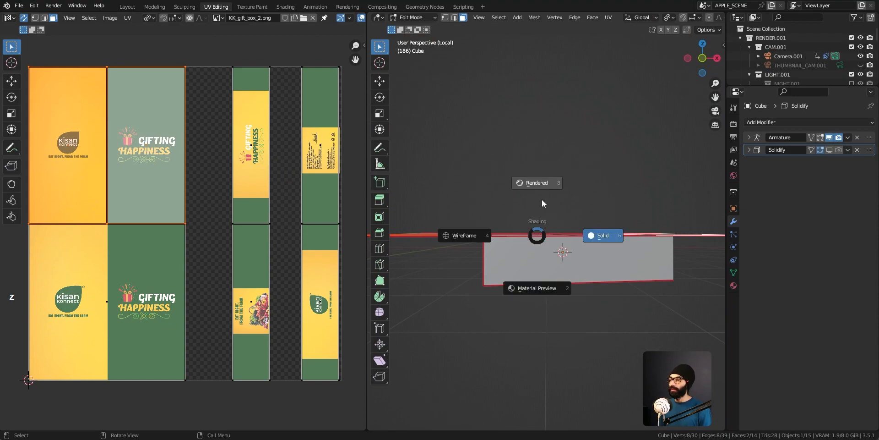
click(534, 188)
mouse_move(534, 193)
middle_down()
mouse_move(628, 285)
mouse_move(562, 252)
mouse_move(537, 261)
mouse_move(510, 308)
mouse_move(572, 307)
mouse_move(565, 306)
middle_up()
key(Tab)
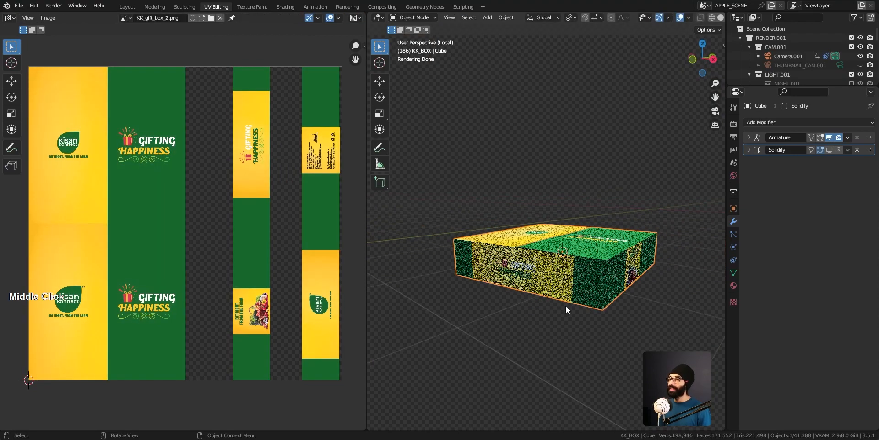
- Compare the panels of the flat gift box artwork with the matching sides of the box in the reference photo
key(alt+Tab)
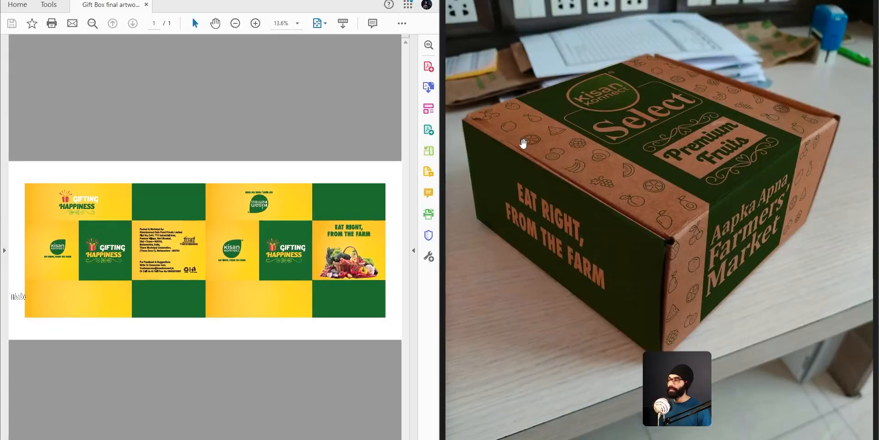
key(alt+Tab)
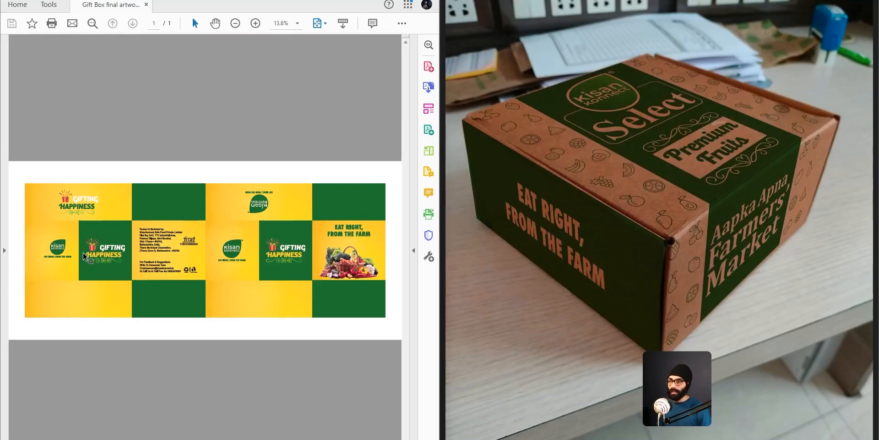
drag(29, 220, 132, 281)
click(174, 245)
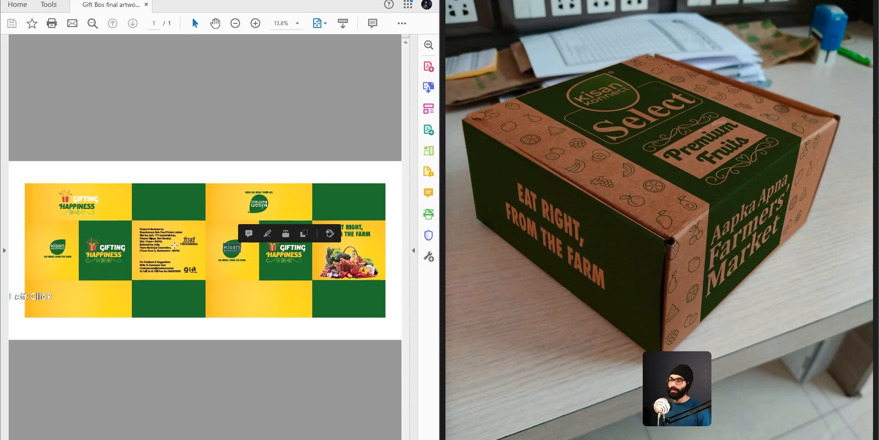
drag(207, 221, 228, 281)
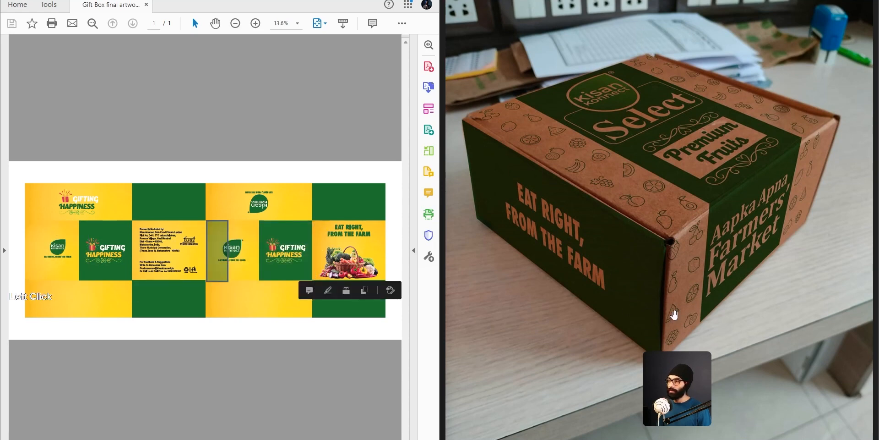
drag(132, 223, 208, 281)
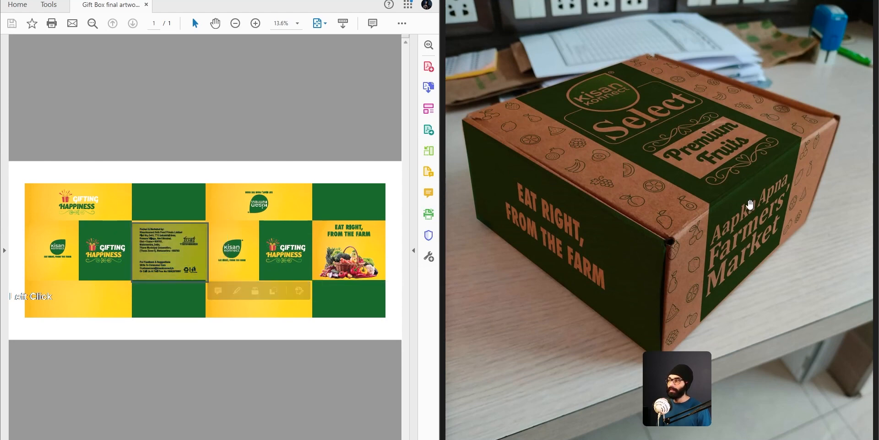
middle_click(683, 248)
click(232, 316)
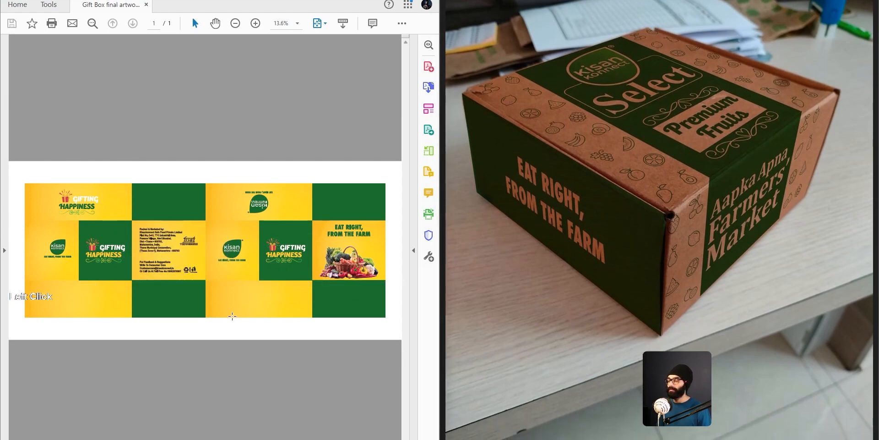
- Return to Blender and examine the textured box from the side carrying the fruit basket artwork
key(alt+Tab)
key(alt+Tab)
key(alt+Tab)
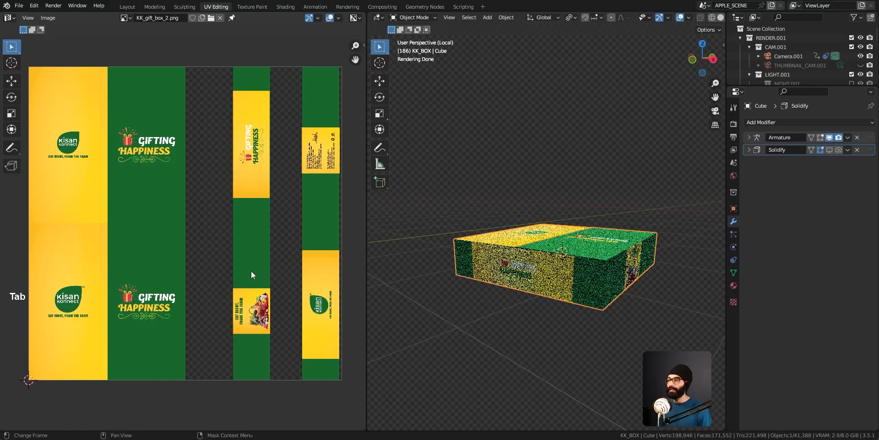
middle_drag(462, 302, 578, 274)
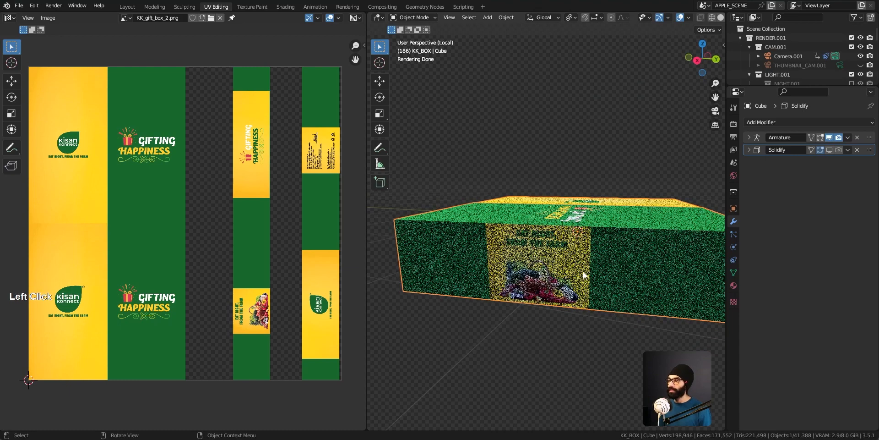
- Select the fruit basket side face in Edit Mode, slide its UVs about 0.047 down along Y, and return to Object Mode
click(534, 288)
middle_drag(534, 288, 569, 417)
click(572, 337)
ctrl+middle_drag(565, 340, 570, 324)
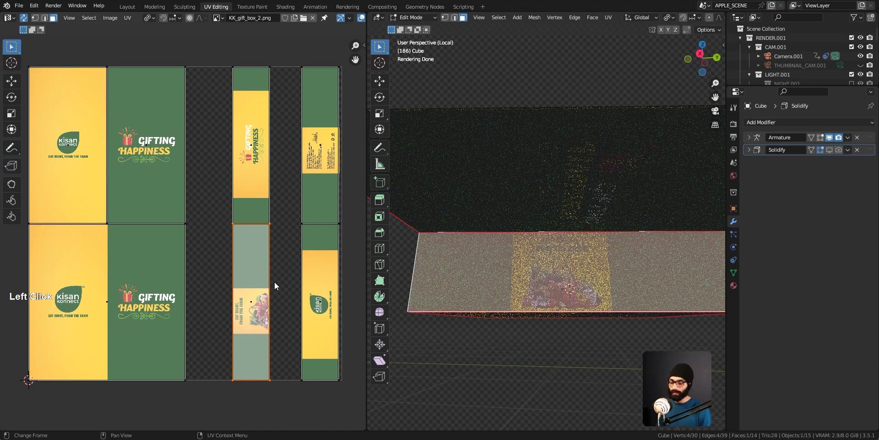
key(g)
key(y)
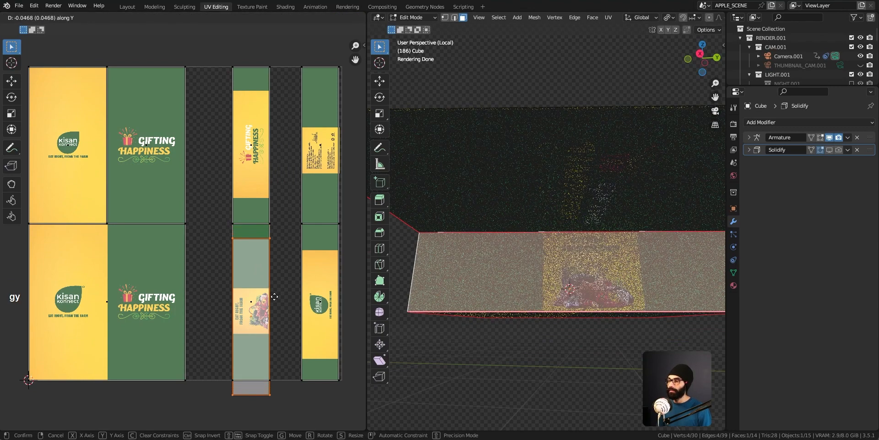
click(274, 296)
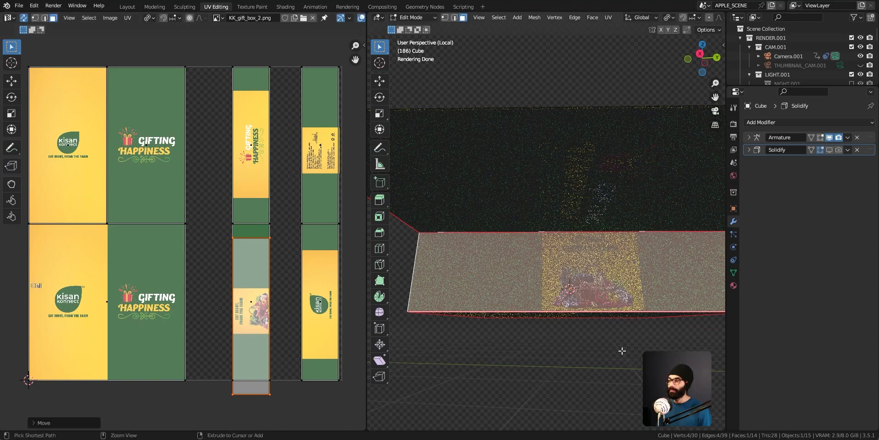
scroll(622, 351, down, 2)
key(Tab)
- Examine the open box in the Layout workspace while scrubbing the animation to frame 26 and back to the start
shift+middle_drag(669, 288, 605, 257)
middle_drag(541, 320, 497, 331)
middle_drag(627, 344, 457, 272)
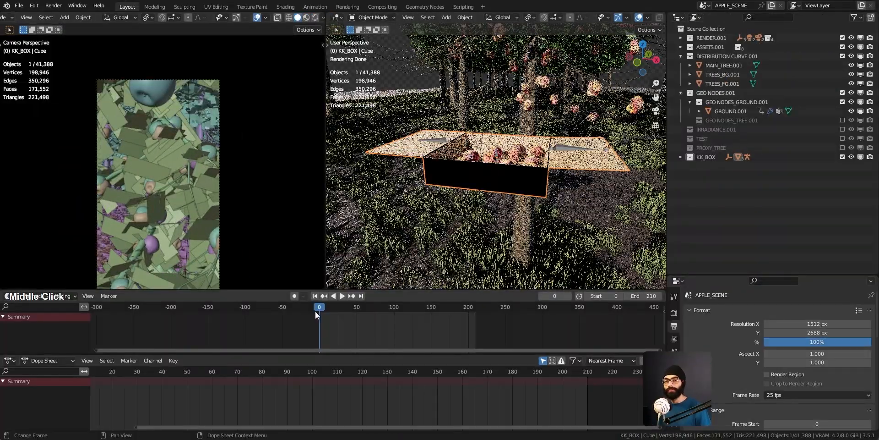
drag(323, 309, 339, 311)
middle_drag(512, 177, 470, 175)
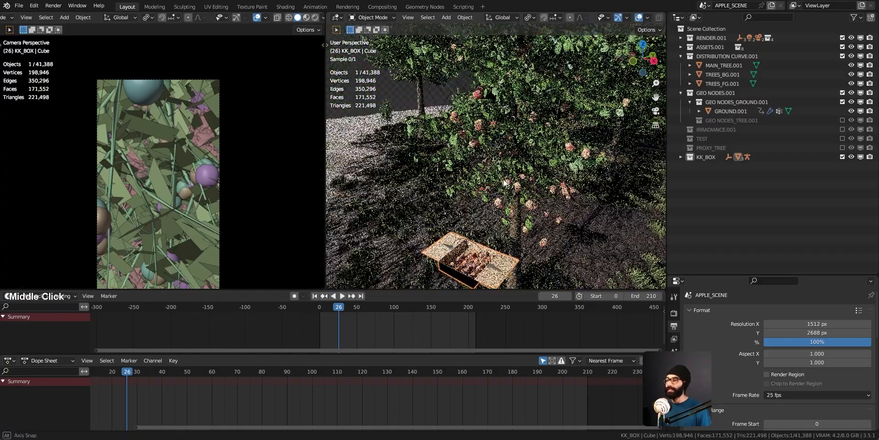
mouse_move(339, 310)
mouse_down()
mouse_move(387, 311)
mouse_move(321, 311)
mouse_up()
- Switch the perspective viewport to Solid shading, frame the main tree, and run the playback from frame 0
shift+middle_drag(550, 109, 531, 155)
key(z)
click(550, 163)
mouse_move(472, 133)
middle_down()
mouse_move(437, 152)
mouse_move(466, 127)
mouse_move(457, 124)
mouse_move(482, 141)
mouse_move(463, 143)
middle_up()
click(342, 295)
click(308, 306)
key(space)
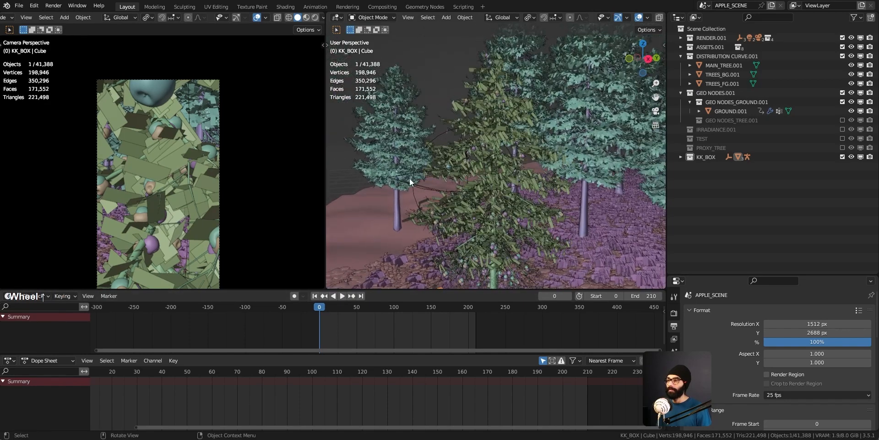
- Inspect Camera.001 and its FOCUS.001 target, scrubbing to frame 64 to follow the target down to the box
click(400, 180)
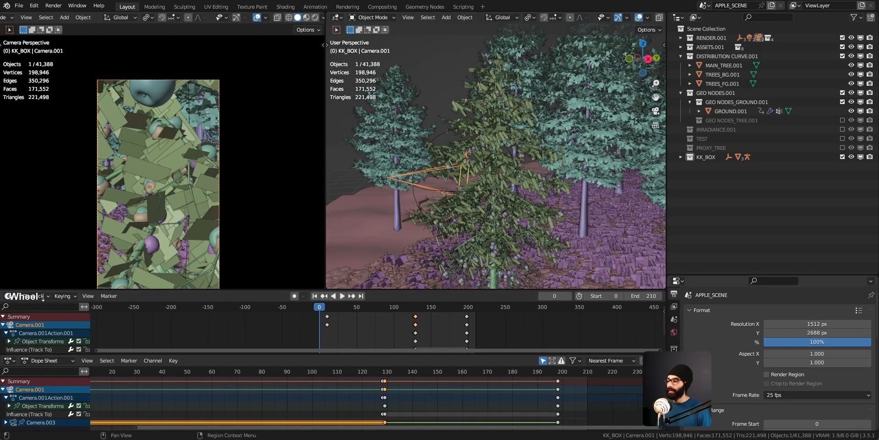
click(674, 391)
middle_drag(408, 143, 475, 166)
click(485, 166)
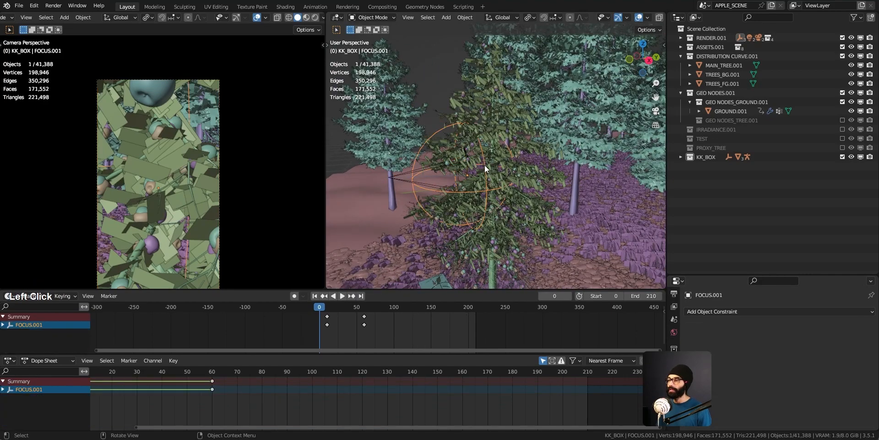
drag(324, 306, 352, 316)
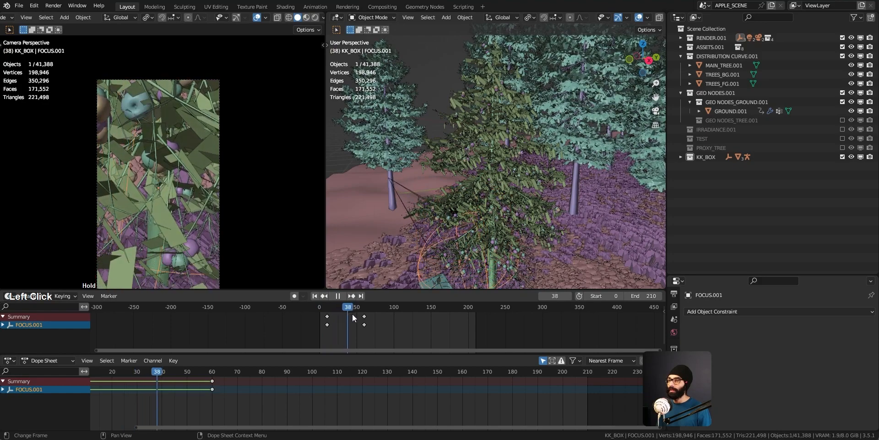
middle_drag(453, 147, 476, 137)
drag(315, 307, 366, 328)
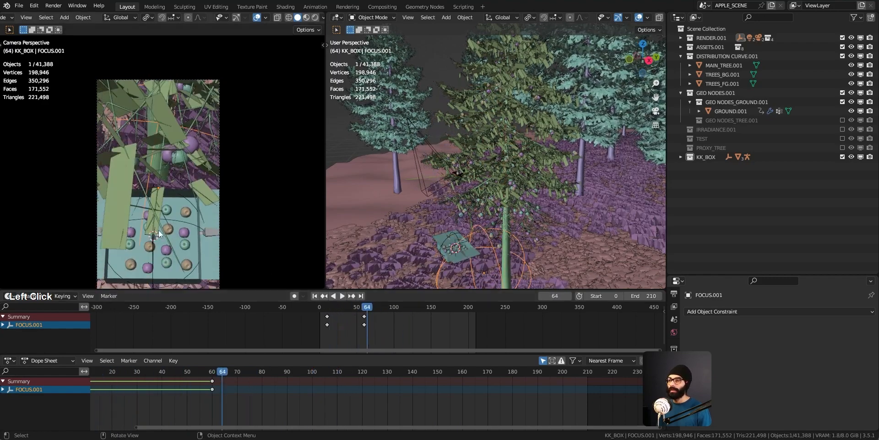
- Select Apples_in_box and examine the apples up close along with their Armature and GeometryNodes modifiers
click(166, 243)
ctrl+middle_drag(453, 231, 633, 198)
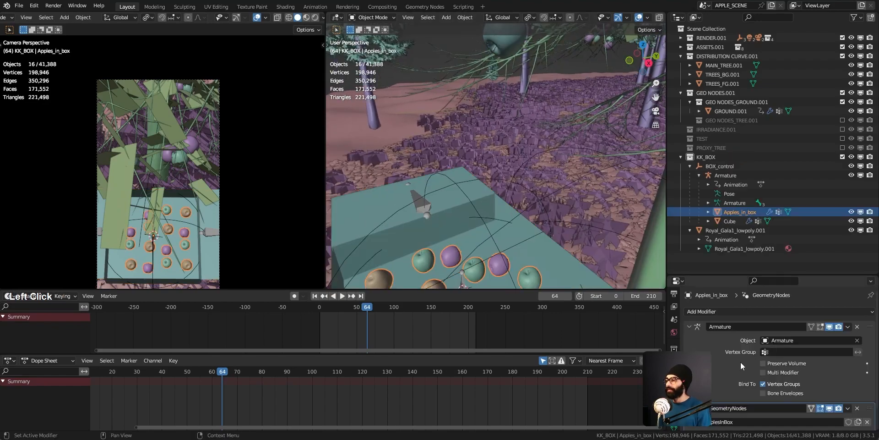
scroll(741, 361, down, 1)
middle_drag(512, 220, 445, 255)
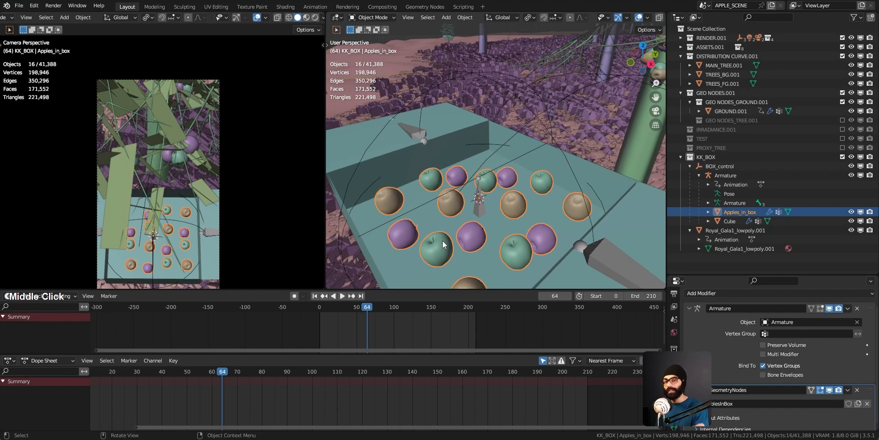
- Open the apples' node tree in the Geometry Nodes workspace and nudge the Greater Than and Index nodes for readability
click(431, 6)
middle_click(575, 213)
key(Home)
ctrl+middle_drag(504, 188, 525, 259)
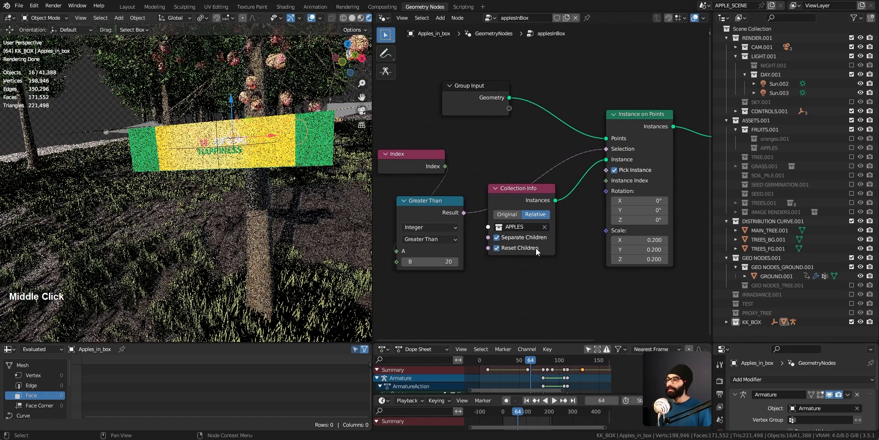
drag(435, 208, 453, 210)
drag(400, 167, 396, 166)
- Examine the rest of the apples' node tree around Instance on Points and undo the last node move
middle_drag(318, 212, 314, 244)
middle_drag(518, 273, 500, 276)
middle_drag(601, 237, 529, 184)
drag(531, 176, 584, 187)
middle_drag(695, 174, 588, 186)
key(ctrl+z)
middle_drag(257, 247, 287, 271)
- Return to the Layout workspace, show the box Cube in Edit Mode at frame 163, and enlarge the 3D viewports
click(128, 7)
mouse_move(364, 309)
mouse_down()
mouse_move(340, 304)
mouse_move(410, 317)
mouse_move(375, 317)
mouse_up()
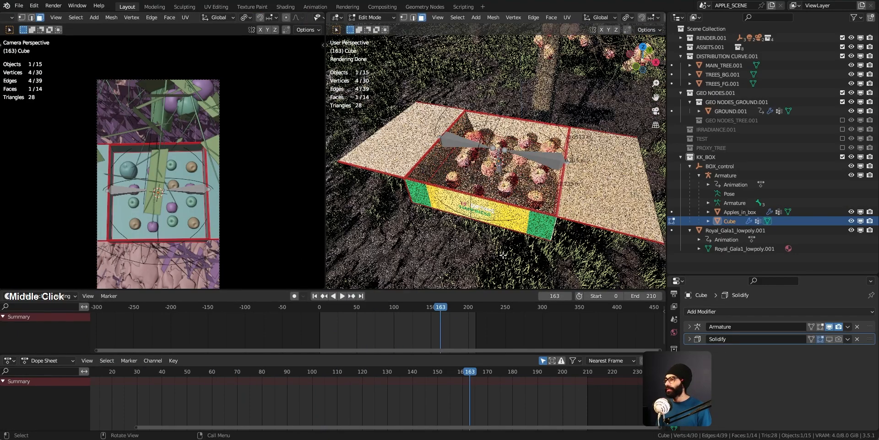
drag(498, 290, 497, 323)
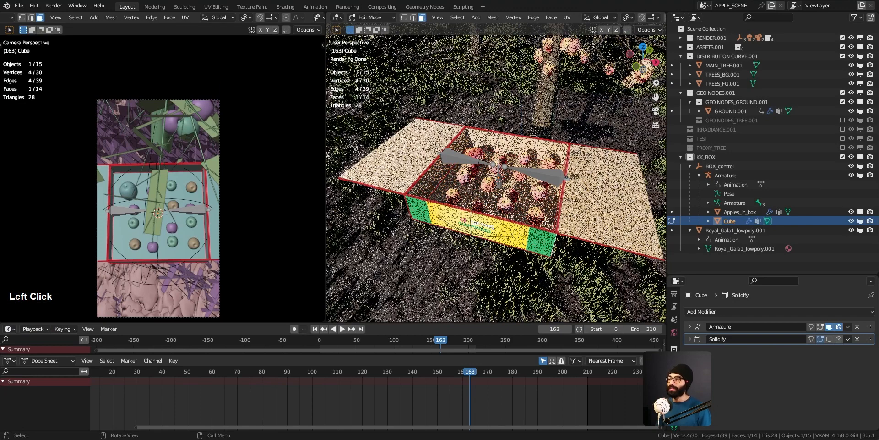
- Switch to Solid shading and try lifting the inner face of the open lid flap off its outer face
key(z)
middle_drag(564, 219, 552, 187)
click(561, 200)
key(g)
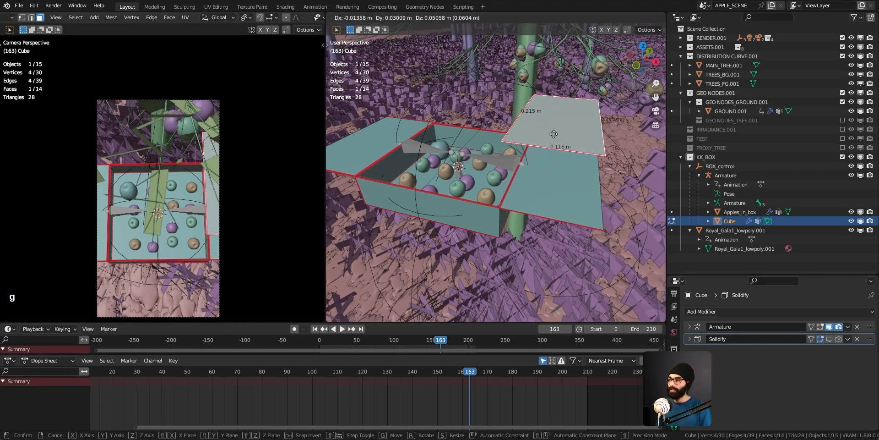
right_click(562, 155)
middle_drag(496, 185, 521, 188)
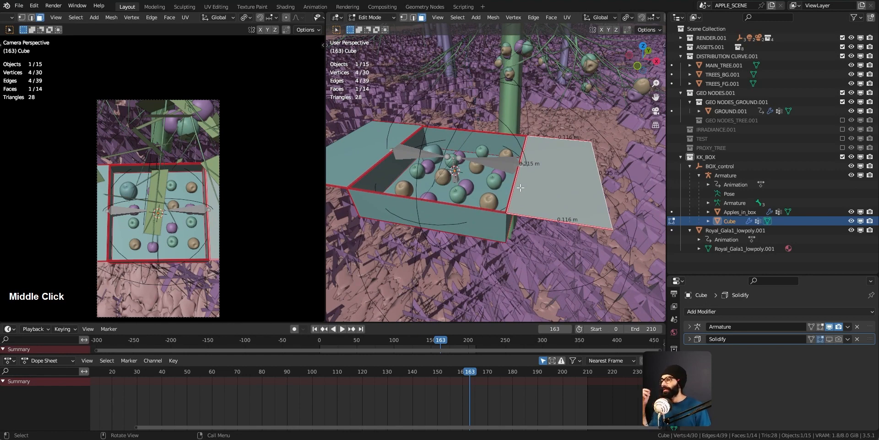
- Switch to Rendered shading and try lifting the cardboard flap face to reveal the printed face beneath
key(z)
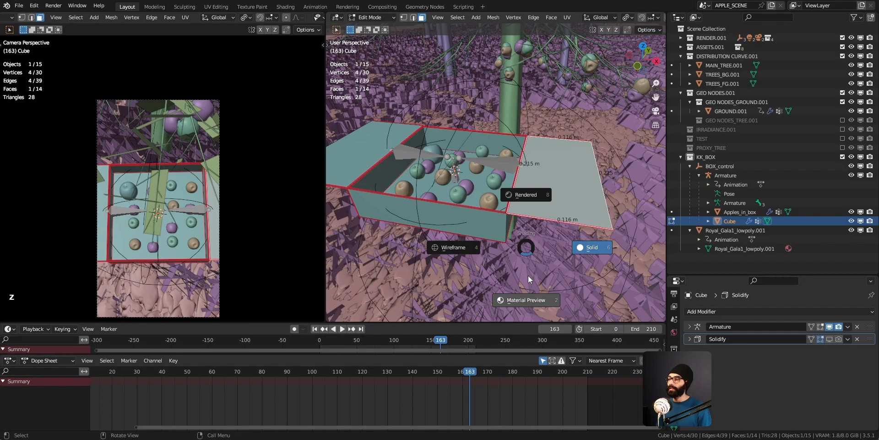
click(526, 195)
key(g)
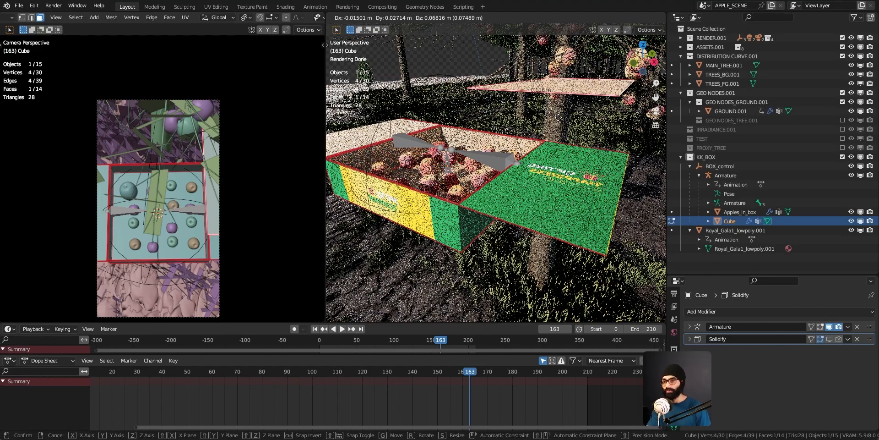
right_click(561, 199)
shift+middle_drag(561, 199, 568, 209)
scroll(674, 403, down, 2)
- Assign the KK_giftBox material to the selected inner flap face, and reassign cardboard to it
click(674, 419)
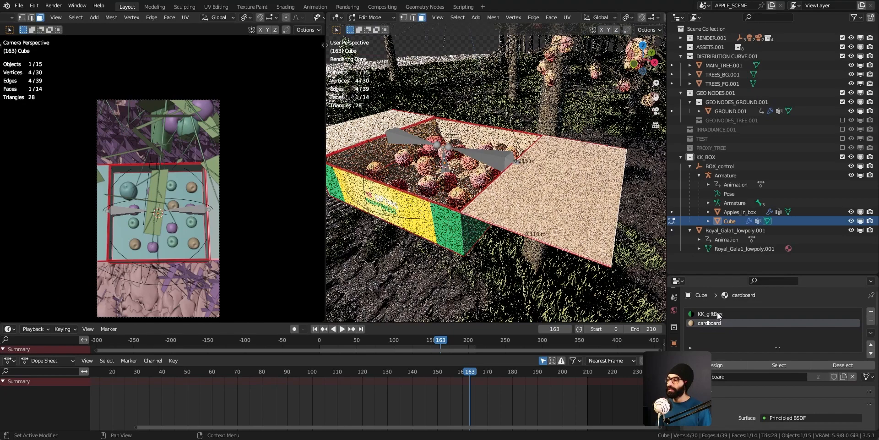
click(706, 311)
click(724, 365)
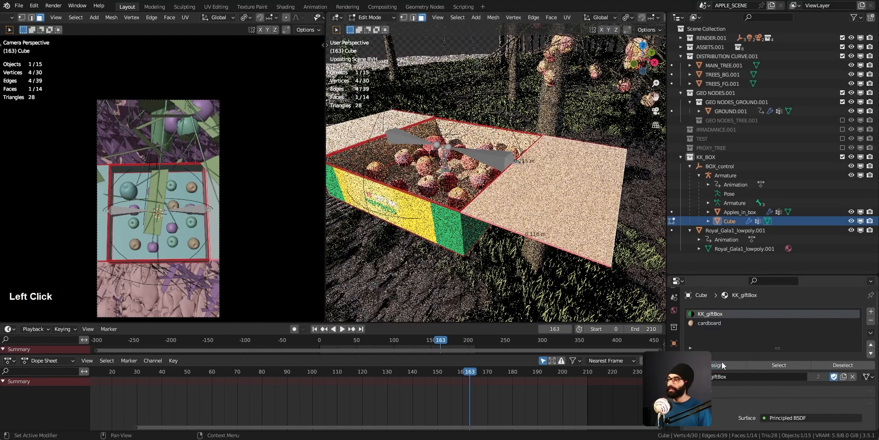
mouse_move(568, 197)
middle_down()
mouse_move(565, 184)
mouse_move(578, 206)
middle_up()
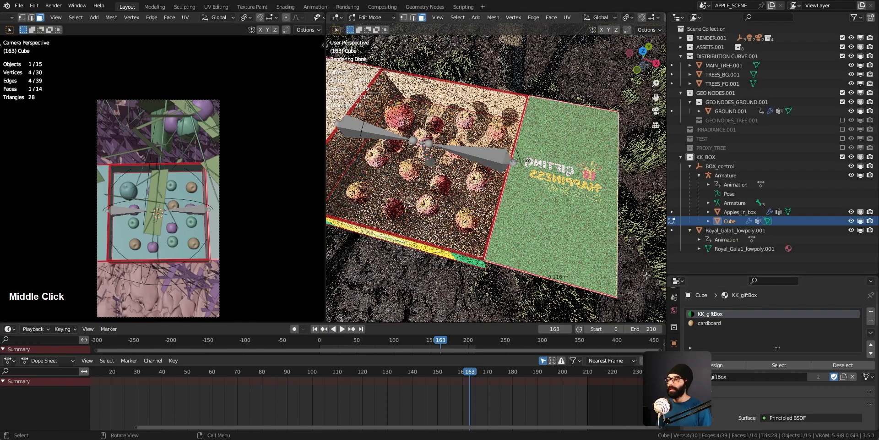
click(708, 322)
click(720, 365)
- Select the inner walls and floor of the box and try lifting the cardboard lining away from the printed shell
middle_drag(560, 263, 513, 142)
click(504, 127)
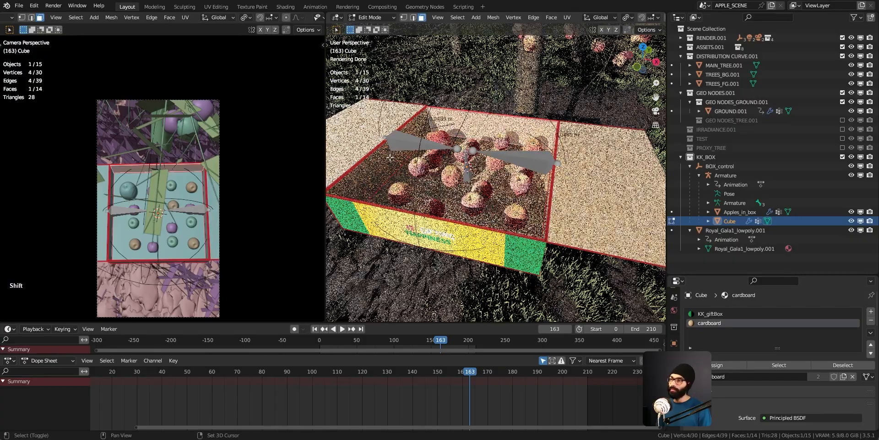
shift+click(390, 158)
shift+click(426, 209)
middle_drag(425, 209, 411, 188)
shift+click(362, 211)
middle_drag(363, 211, 554, 176)
shift+click(554, 176)
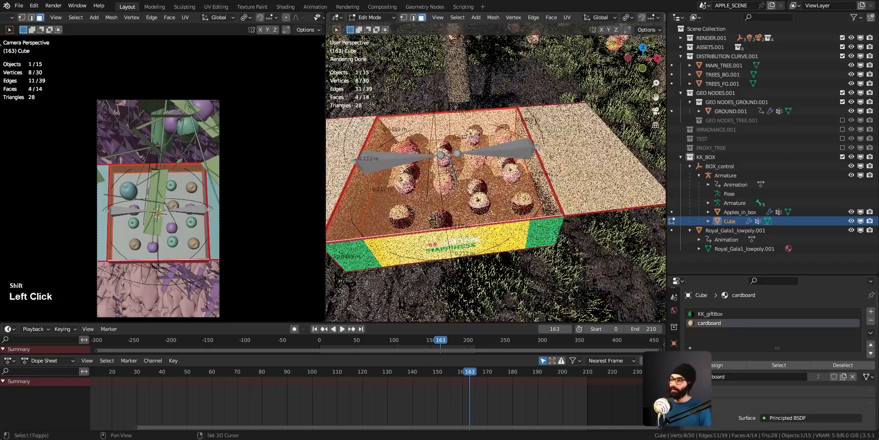
key(g)
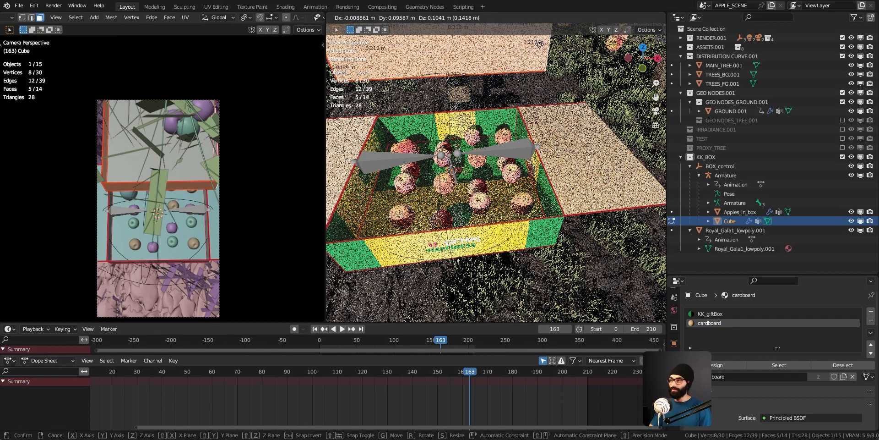
right_click(541, 61)
- Return to Object Mode, scrub to frame 120, and view the closed box within the whole scene
middle_drag(527, 115, 474, 204)
key(Tab)
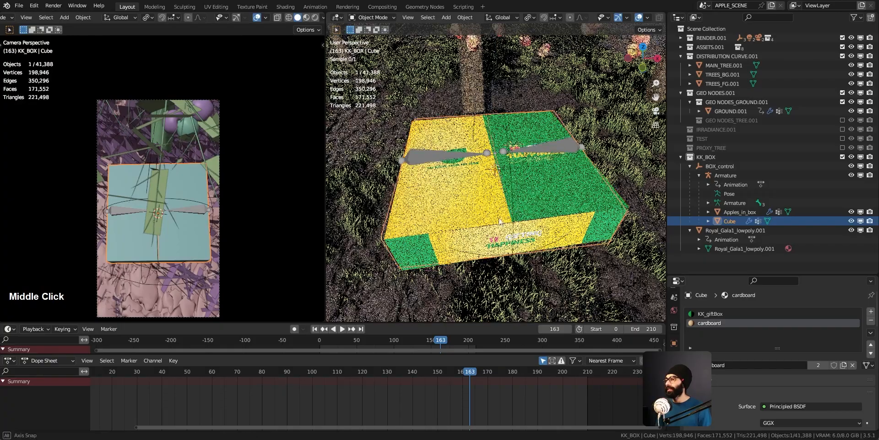
drag(442, 337, 366, 337)
key(alt+Tab)
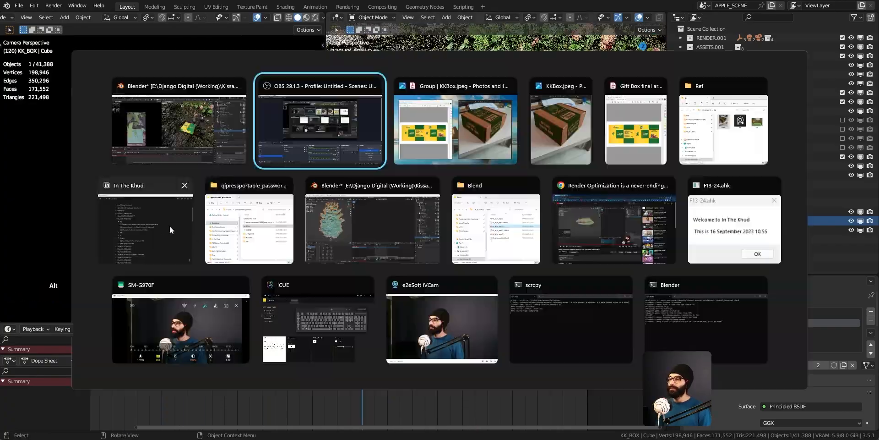
middle_drag(521, 165, 505, 155)
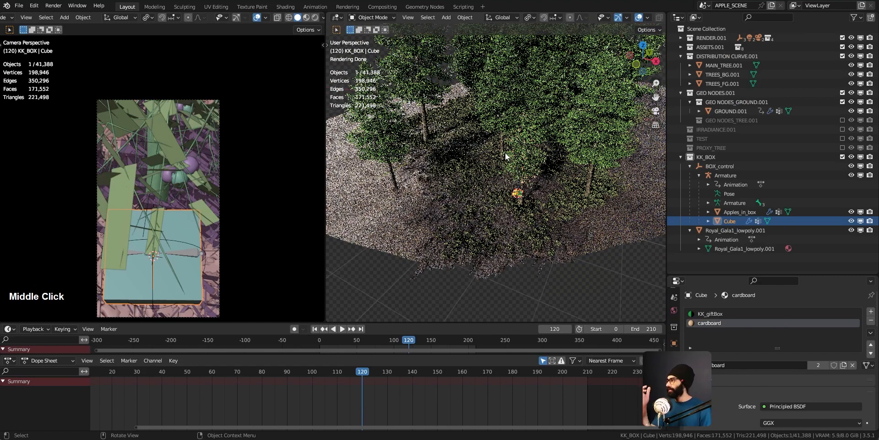
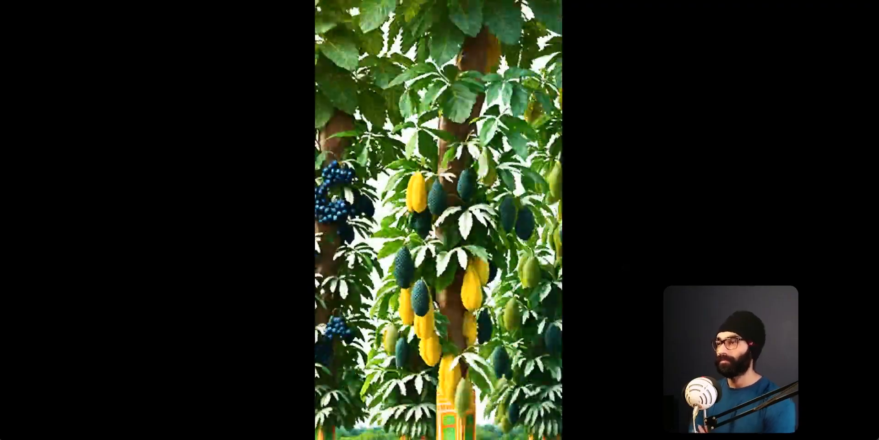
- Switch to the main composition in After Effects, enlarge the timeline, and collapse all layer properties
scroll(746, 279, down, 1)
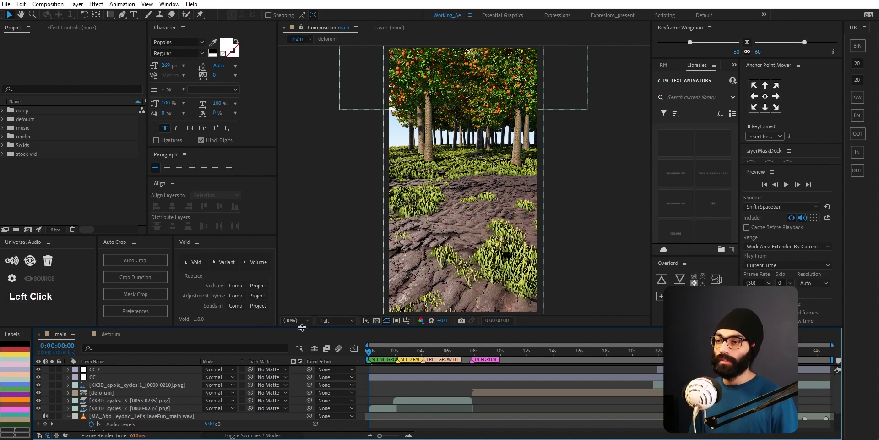
drag(301, 327, 305, 289)
key(ctrl+a)
key(ctrl+grave)
key(ctrl+grave)
key(ctrl+shift+a)
- Hide the CC layer at 0:00:01:04 and select the KK3D_cycles_2 render layer
click(417, 344)
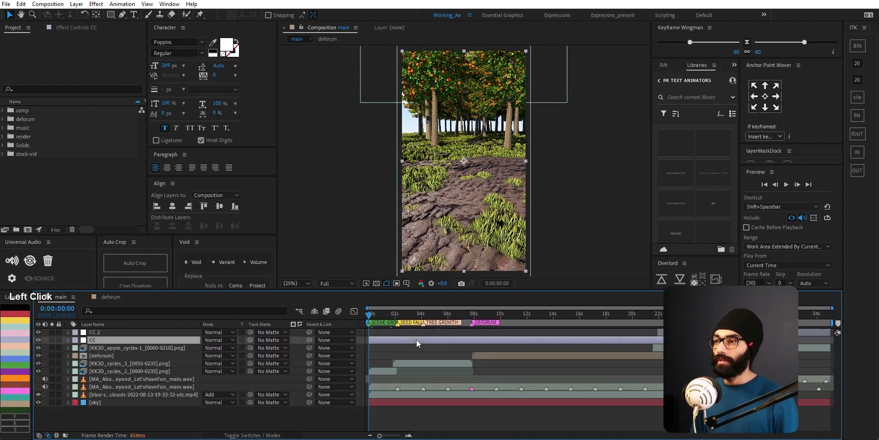
drag(382, 315, 385, 314)
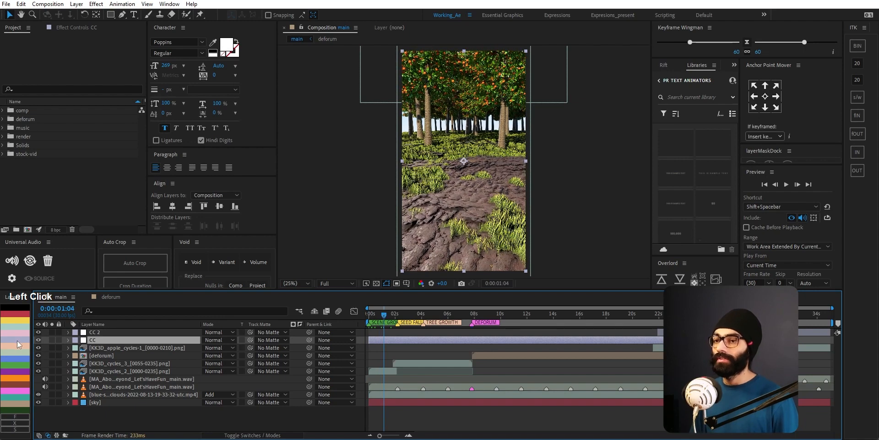
click(39, 339)
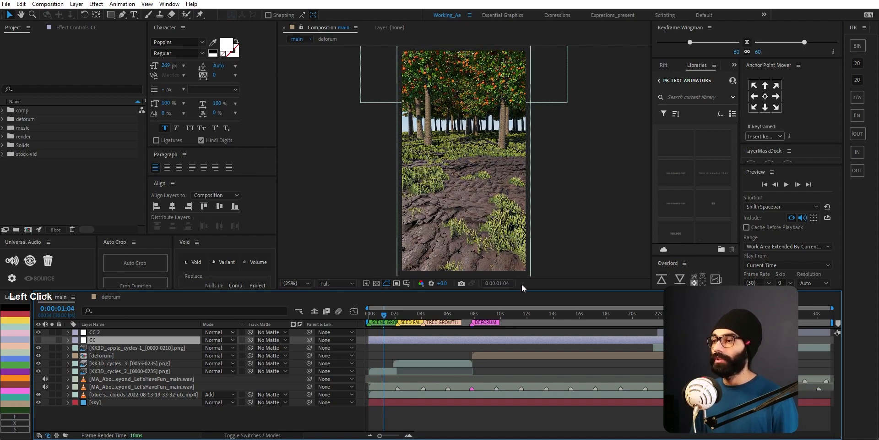
click(398, 165)
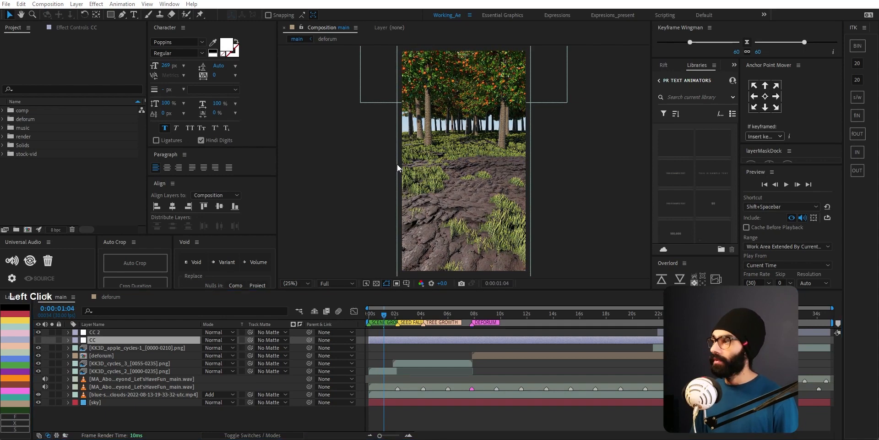
click(462, 202)
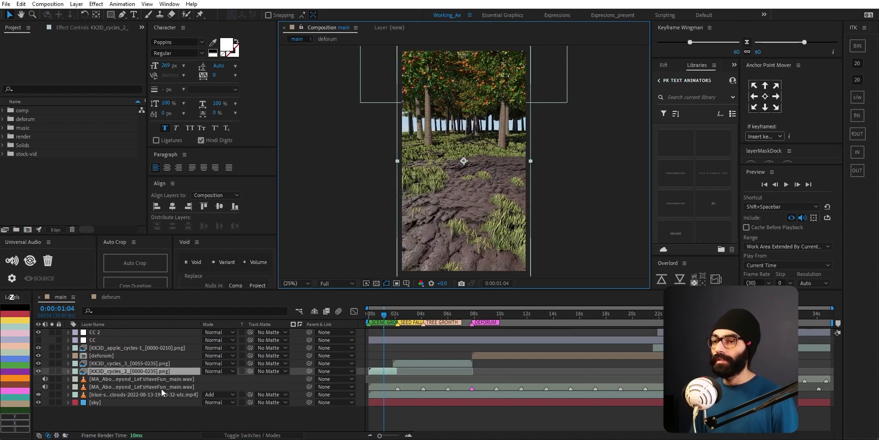
- Turn the CC layer's visibility back on and display its Lumetri Color effect settings
click(38, 340)
click(97, 340)
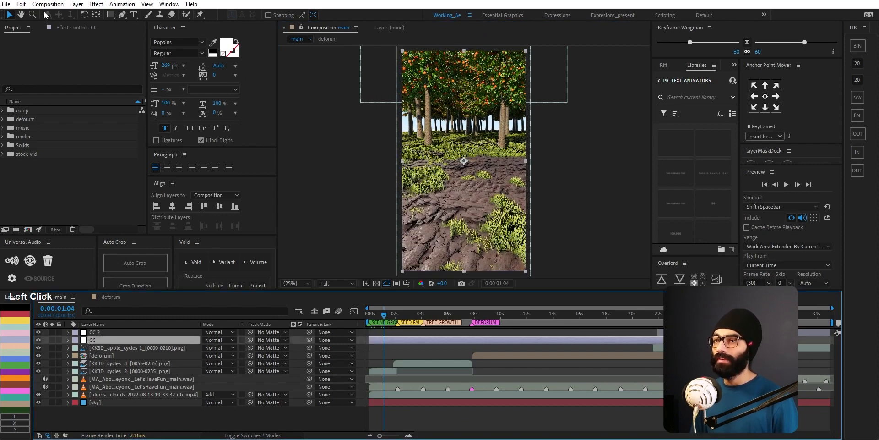
click(72, 29)
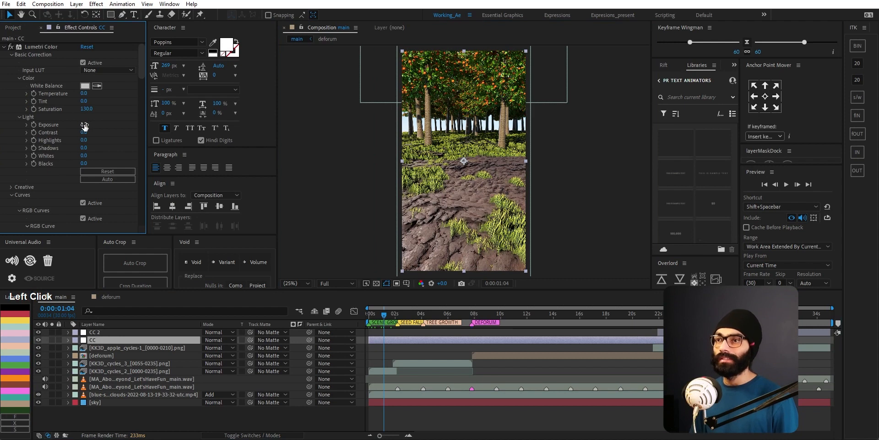
- Nudge the midpoint of the Lumetri Color RGB curve slightly and review the Hue vs Sat curve
scroll(64, 147, down, 5)
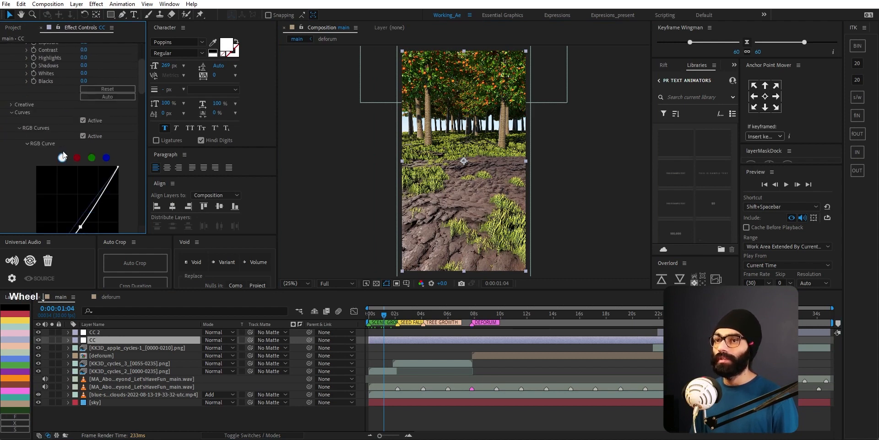
drag(80, 165, 81, 168)
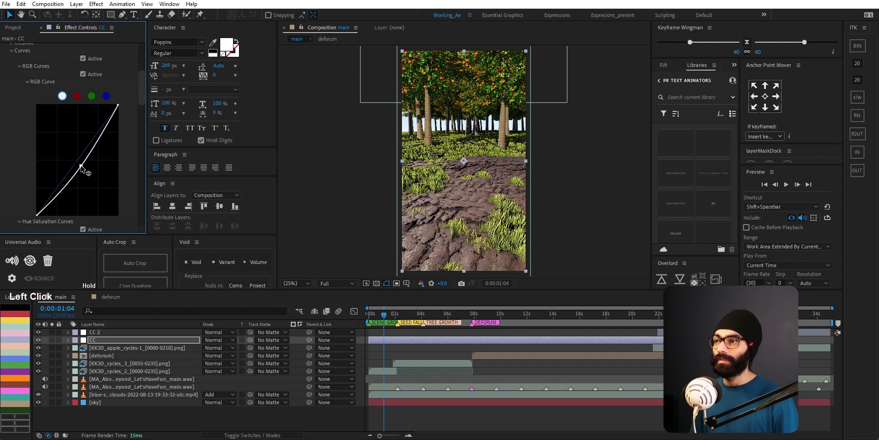
scroll(26, 167, down, 3)
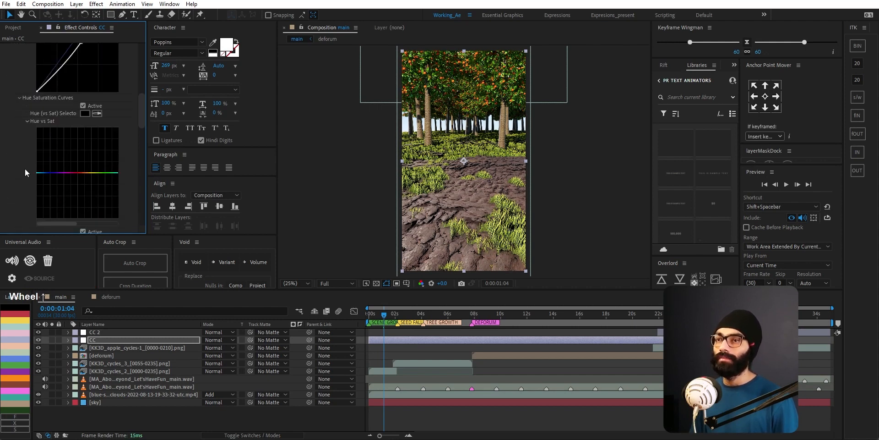
scroll(23, 168, up, 5)
scroll(23, 173, up, 3)
scroll(57, 151, down, 3)
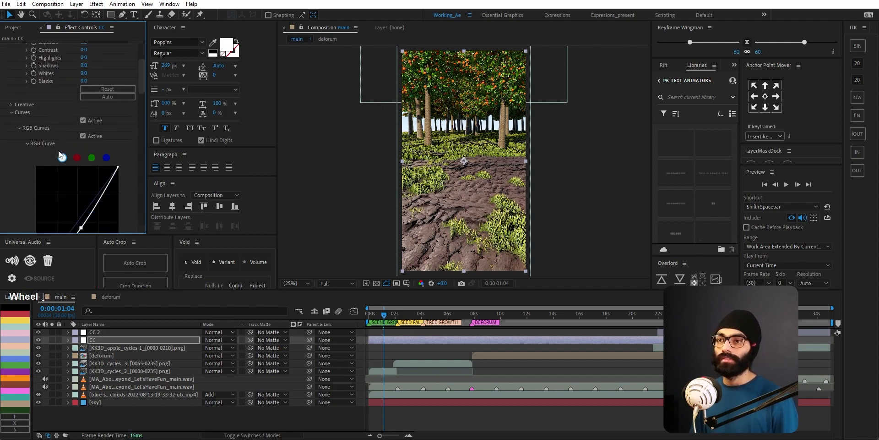
- Inspect the sharpening on the grass up close and set the Saturation in the Lumetri Creative settings to 120
click(11, 105)
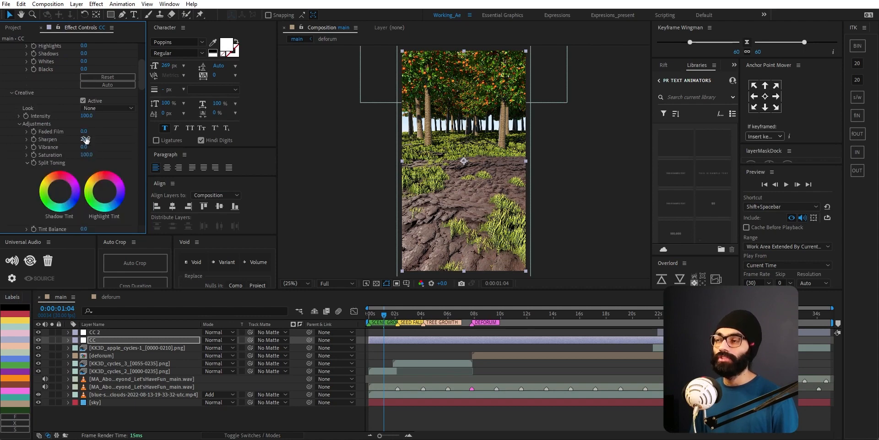
scroll(462, 158, up, 3)
middle_drag(453, 146, 492, 222)
scroll(464, 183, up, 2)
middle_drag(348, 153, 466, 166)
scroll(467, 166, down, 1)
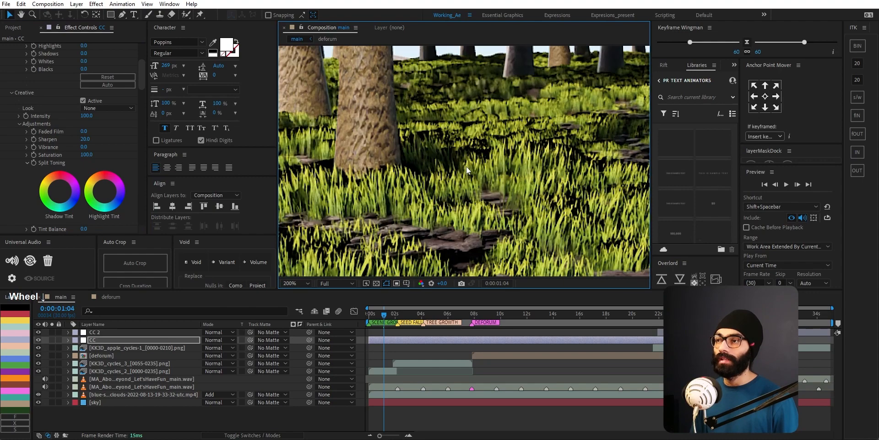
scroll(441, 228, down, 6)
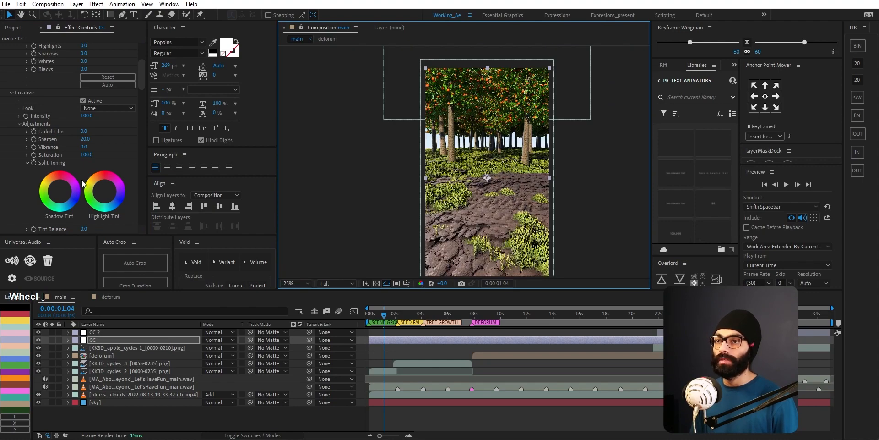
click(87, 155)
text(12)
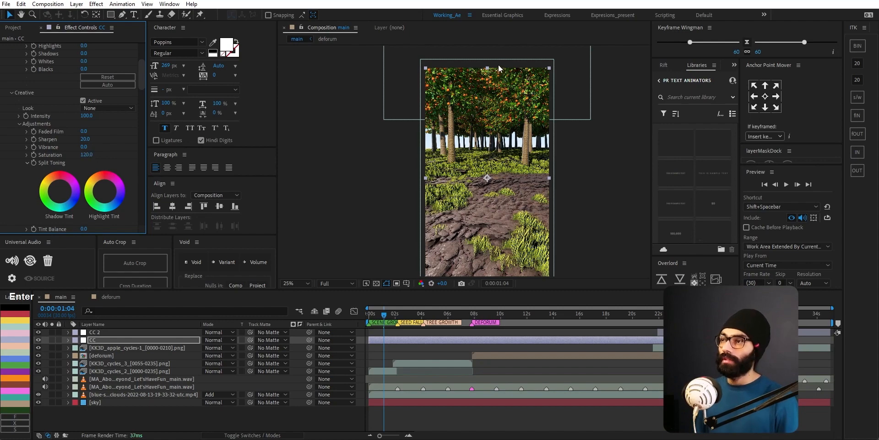
- Scrub and preview the deforum section of the main composition from about 0:00:08:21 to 0:00:22:18
scroll(465, 161, up, 2)
drag(473, 316, 647, 337)
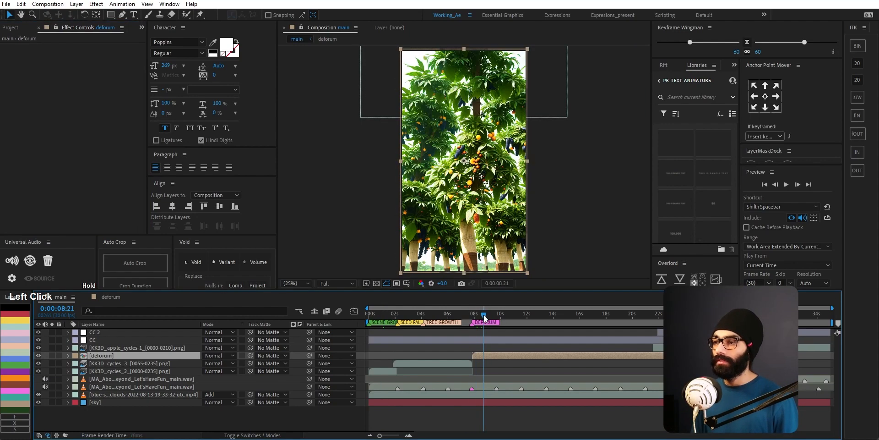
key(space)
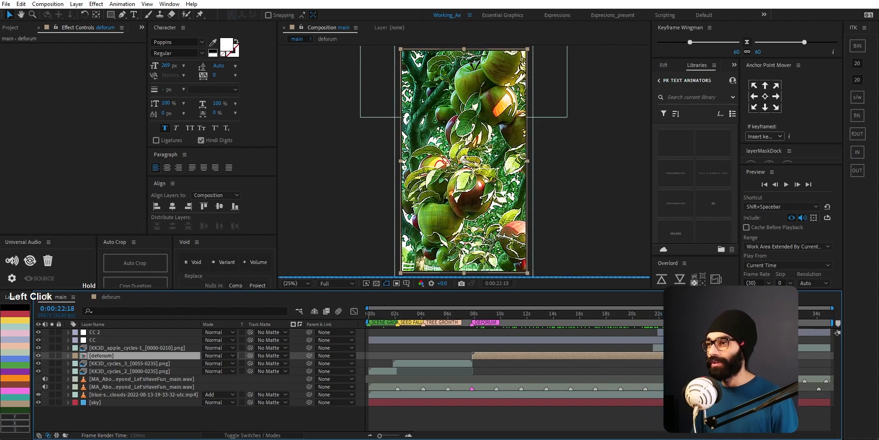
drag(633, 340, 603, 339)
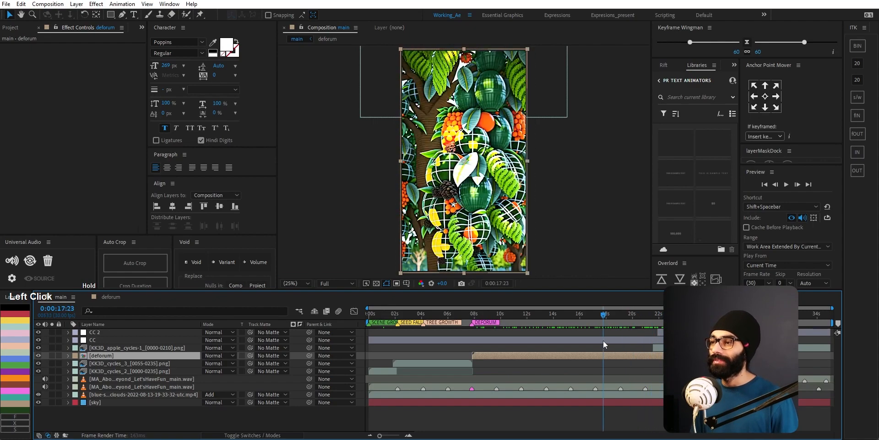
- Open the deforum precomposition, switch its time display to frame numbers, and scrub to frame 311
double_click(554, 356)
key(shift+space)
click(661, 342)
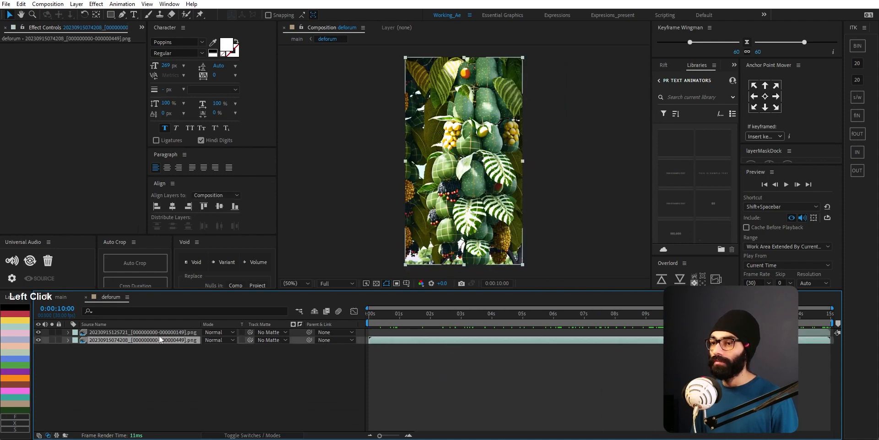
ctrl+click(46, 309)
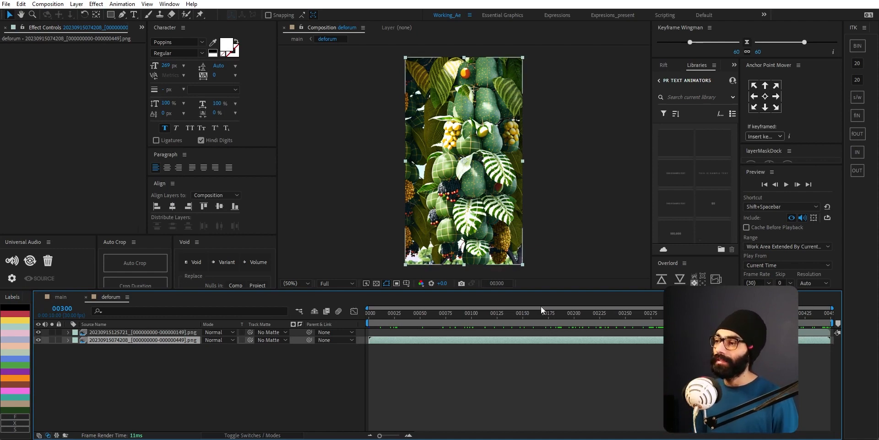
drag(677, 312, 688, 313)
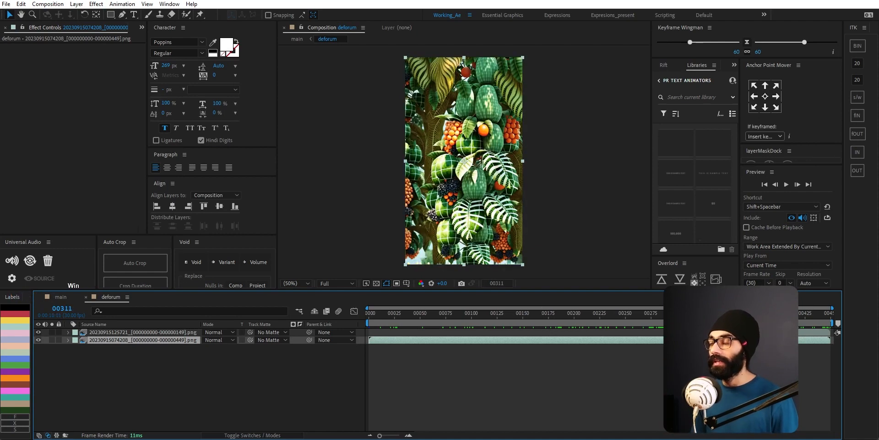
key(super+e)
click(382, 277)
click(476, 261)
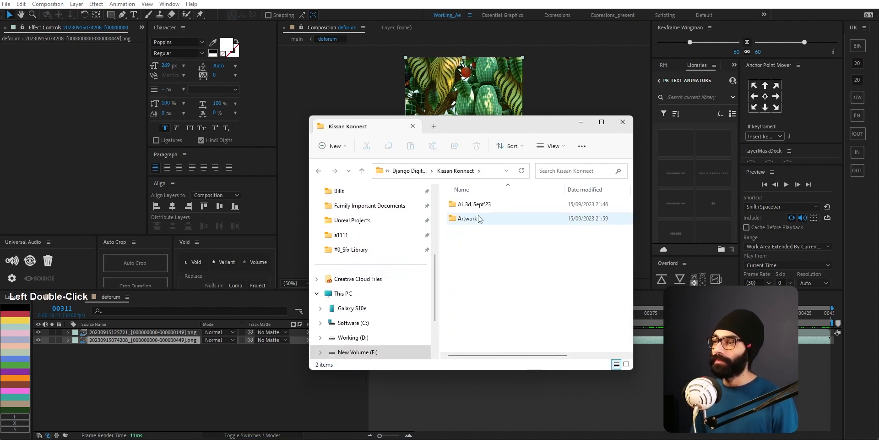
double_click(462, 218)
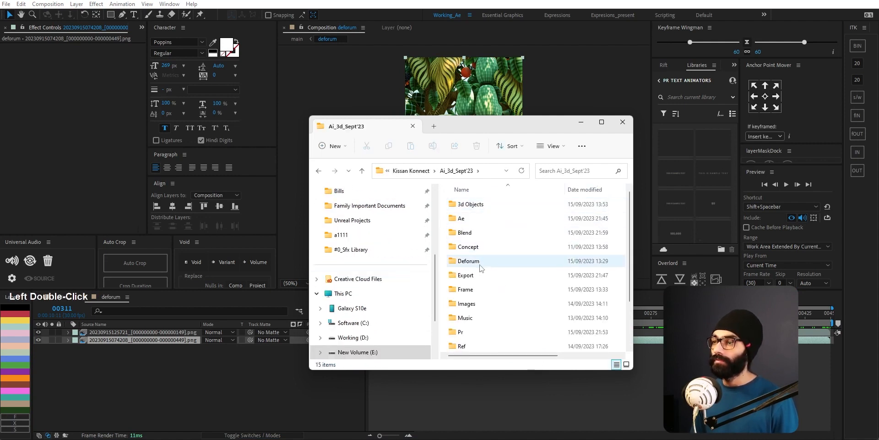
double_click(465, 232)
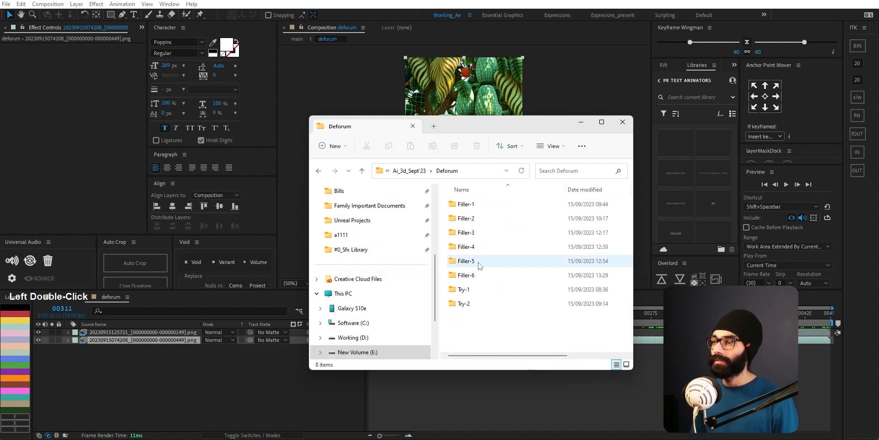
double_click(476, 204)
click(467, 217)
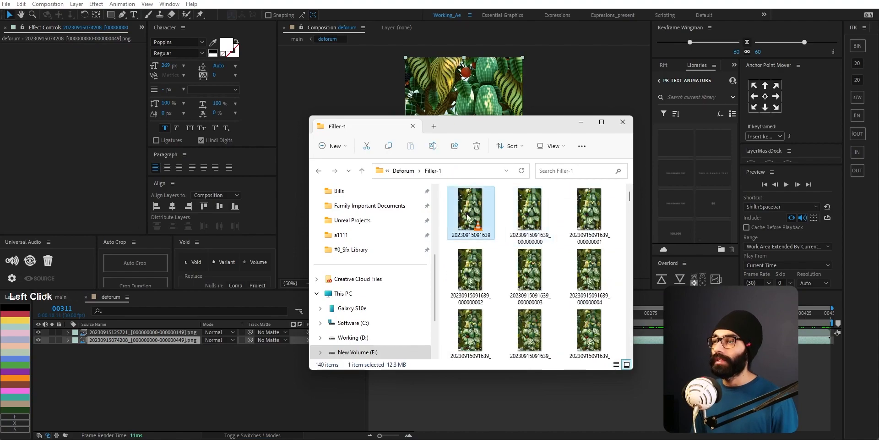
double_click(474, 213)
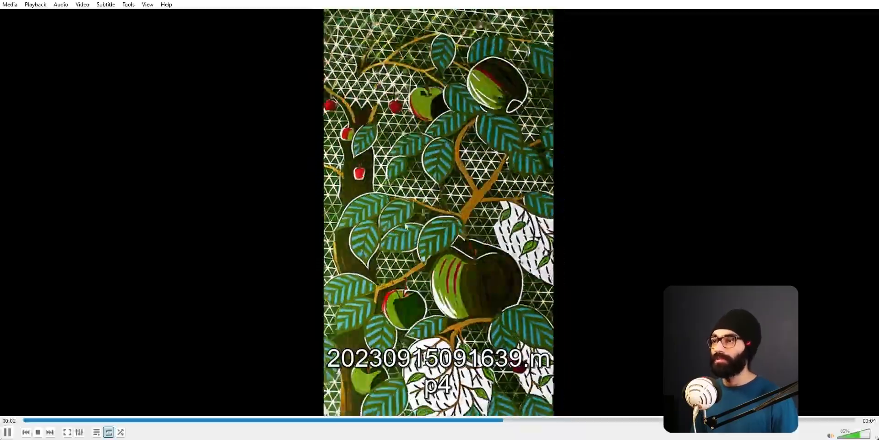
- Play the other Deforum test renders, including 20230915111609.mp4, pausing to compare the generated fruit trees
key(alt+Tab)
key(Escape)
key(space)
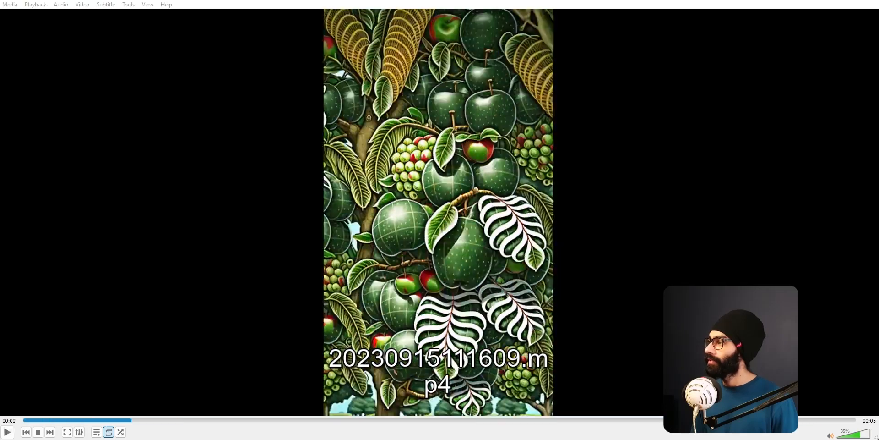
key(space)
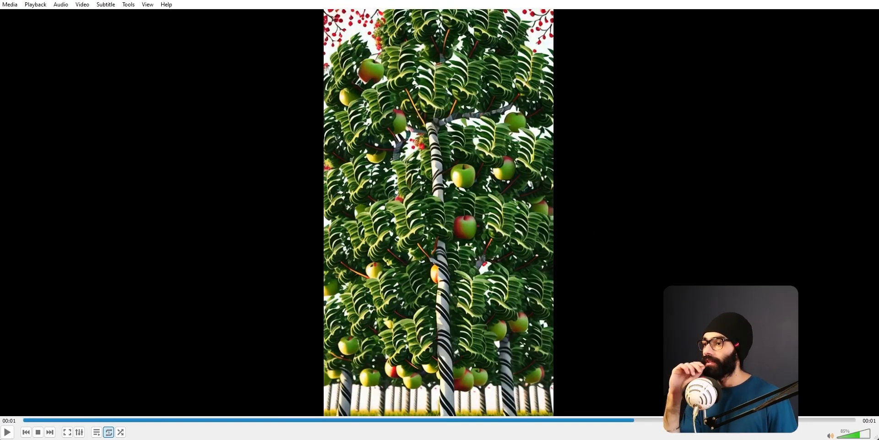
key(space)
key(space)
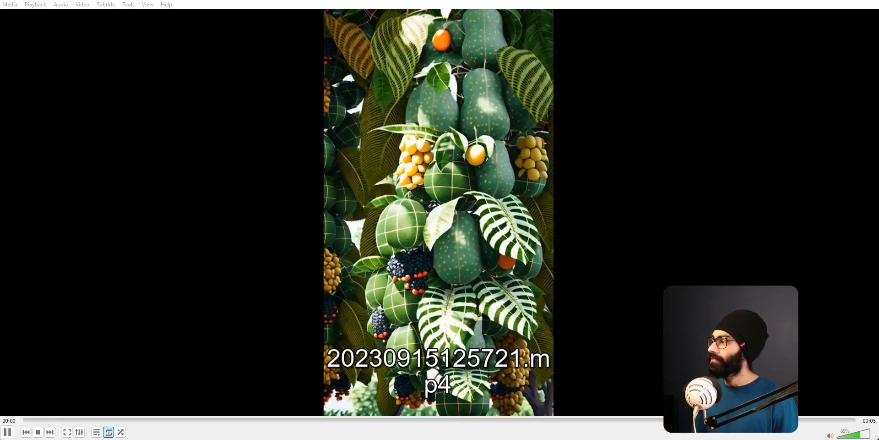
- Replay 20230915125721.mp4 from the start, pausing and scrubbing through the fruit morphing into apples
click(27, 419)
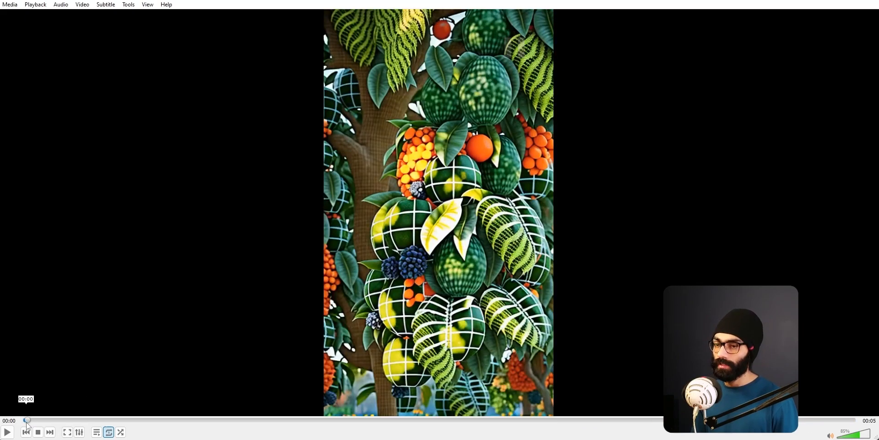
key(space)
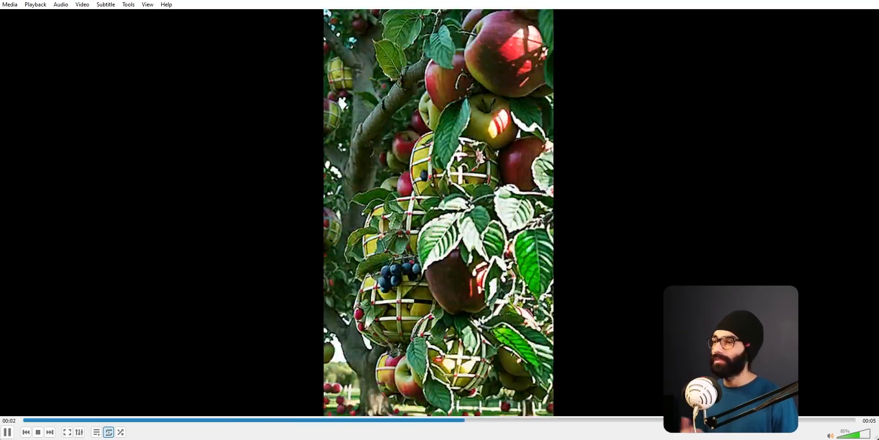
key(space)
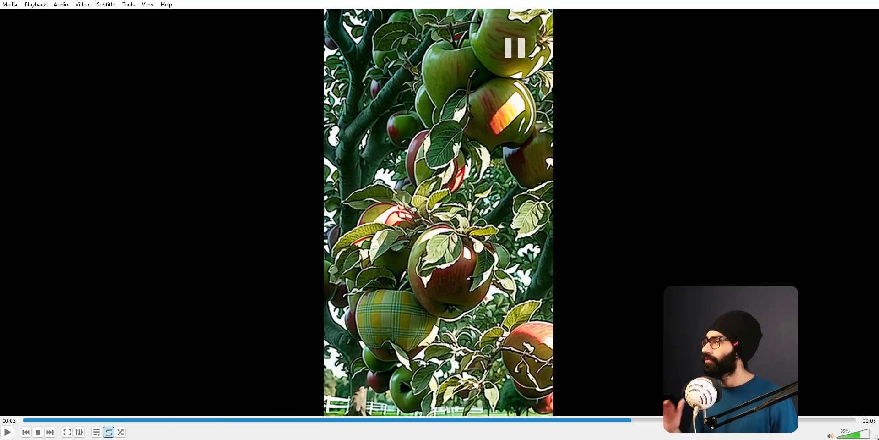
key(space)
key(space)
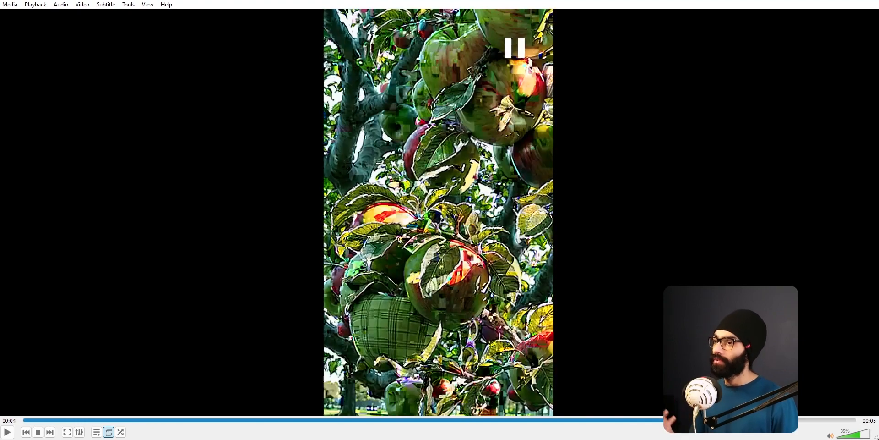
click(26, 420)
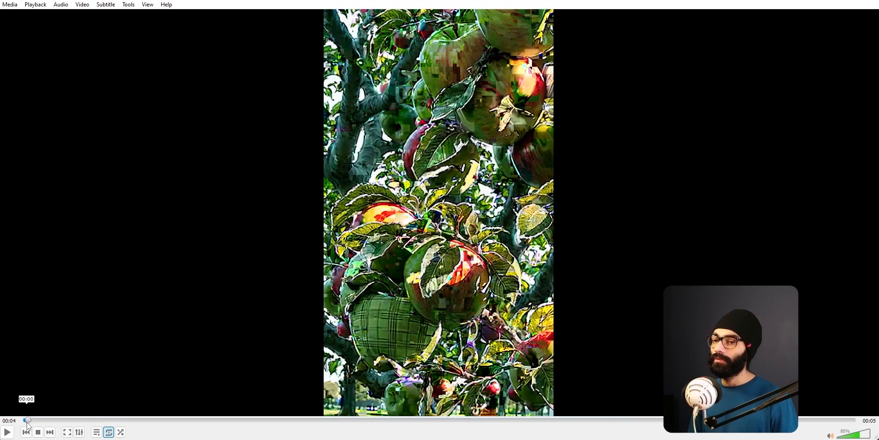
drag(36, 425, 733, 436)
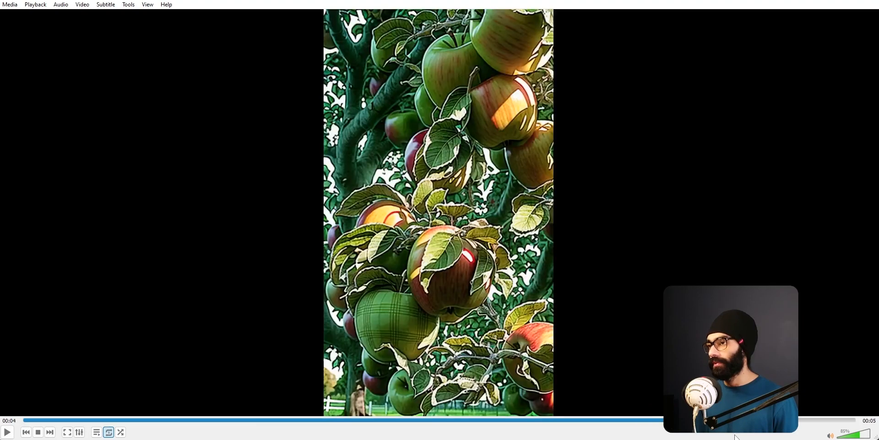
- Close the video, return to the main composition in After Effects, and scrub through the gift box shot to frame 985
click(863, 1)
key(alt+Tab)
click(558, 83)
drag(682, 312, 713, 313)
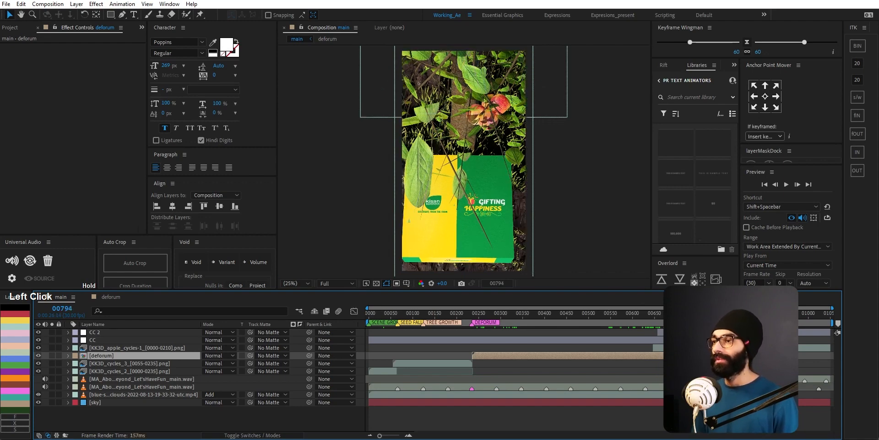
drag(708, 313, 749, 313)
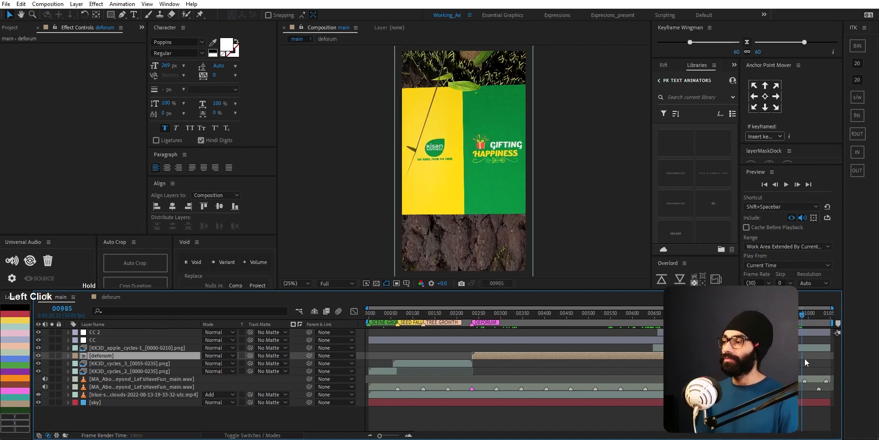